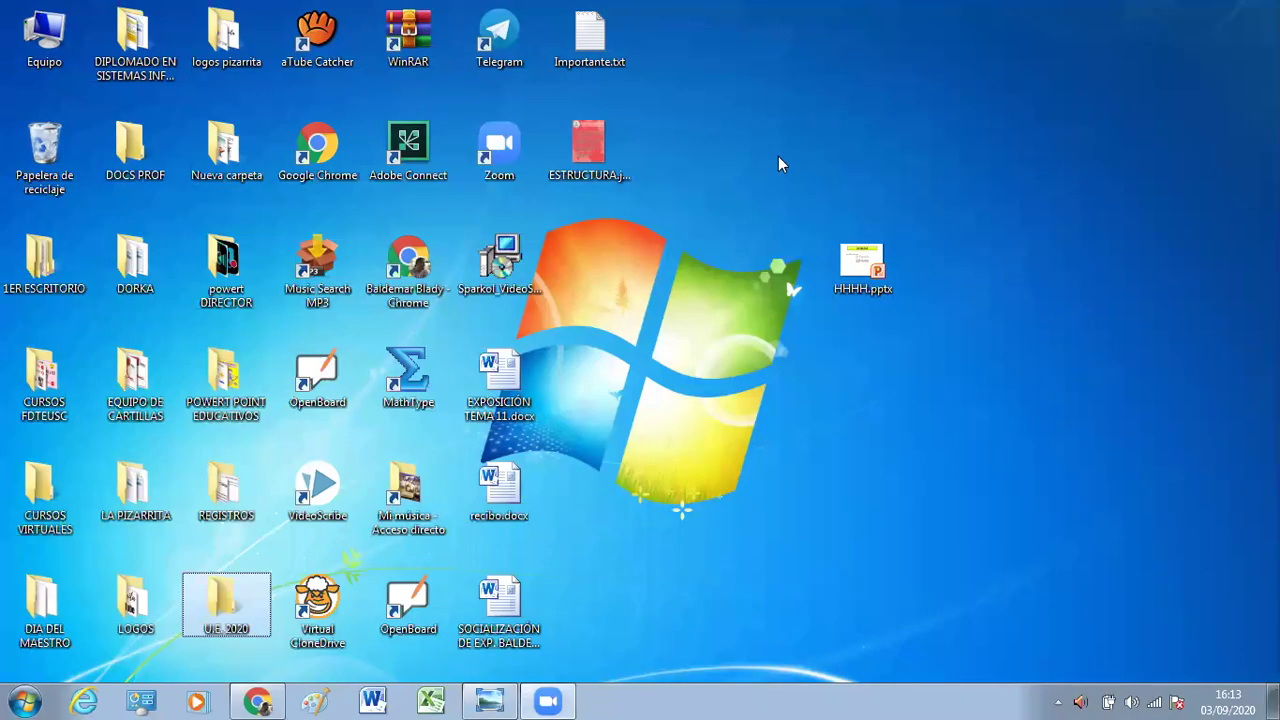
Step: Drag HHHH.pptx on the desktop into the empty slot beside the ESTRUCTURA file
left_click(855, 265)
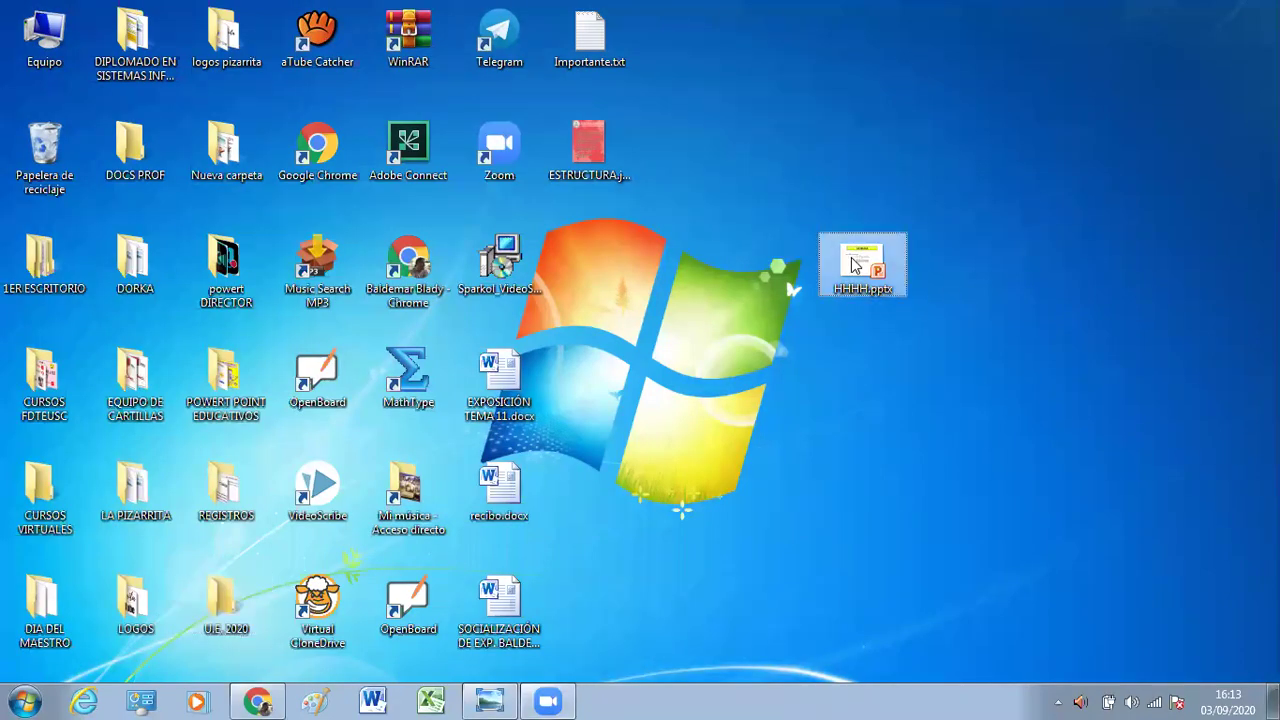
left_click_drag(855, 265, 662, 152)
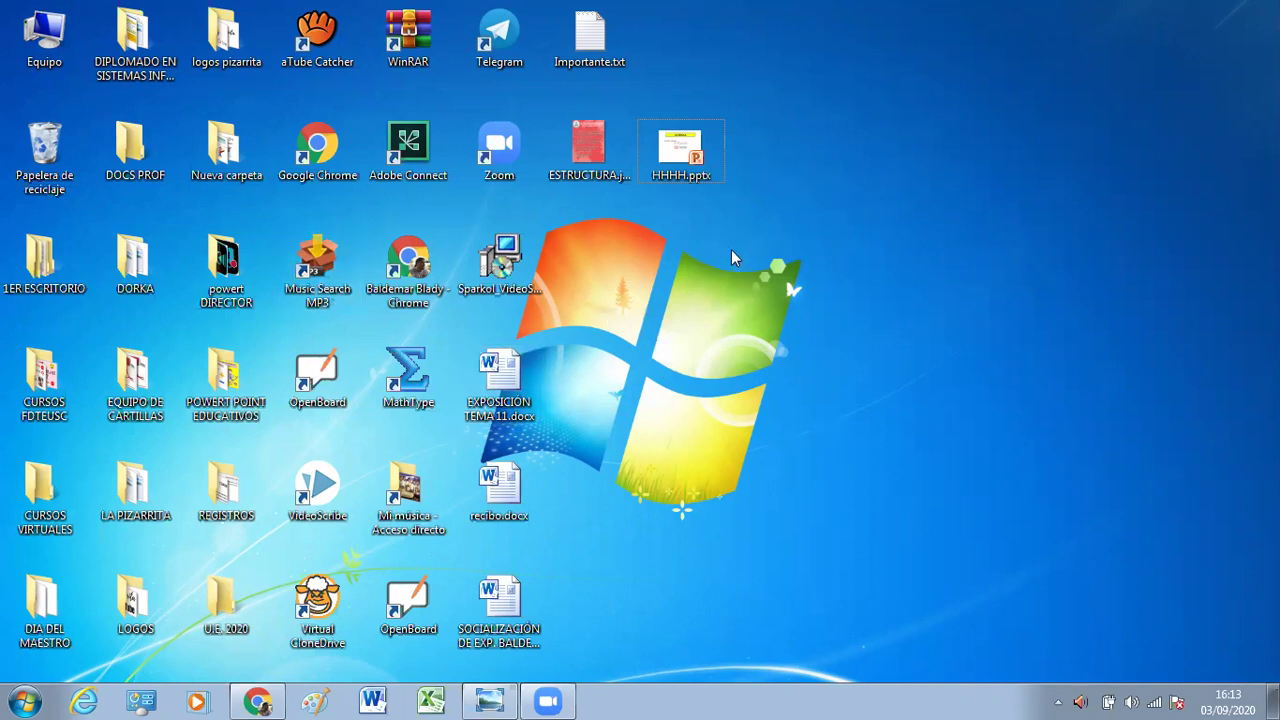
Step: Create a new PowerPoint presentation on the desktop and name it 'la celula'
right_click(816, 346)
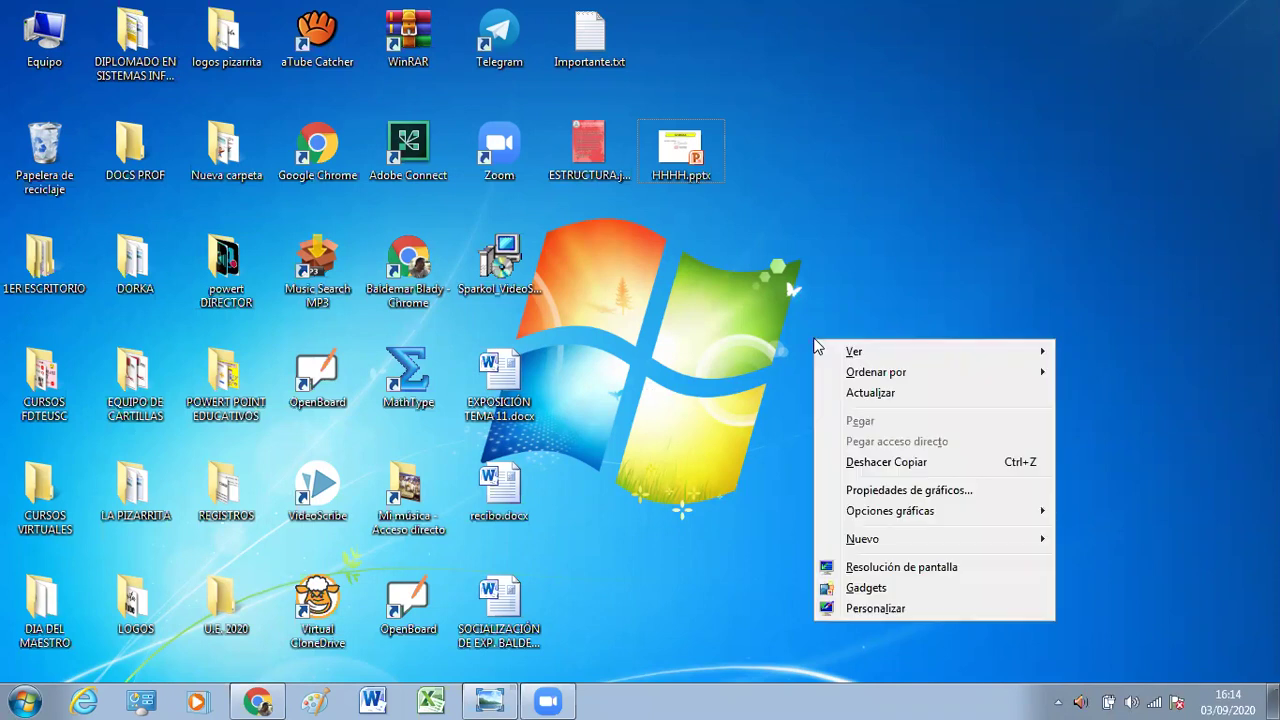
mouse_move(866, 541)
mouse_move(882, 517)
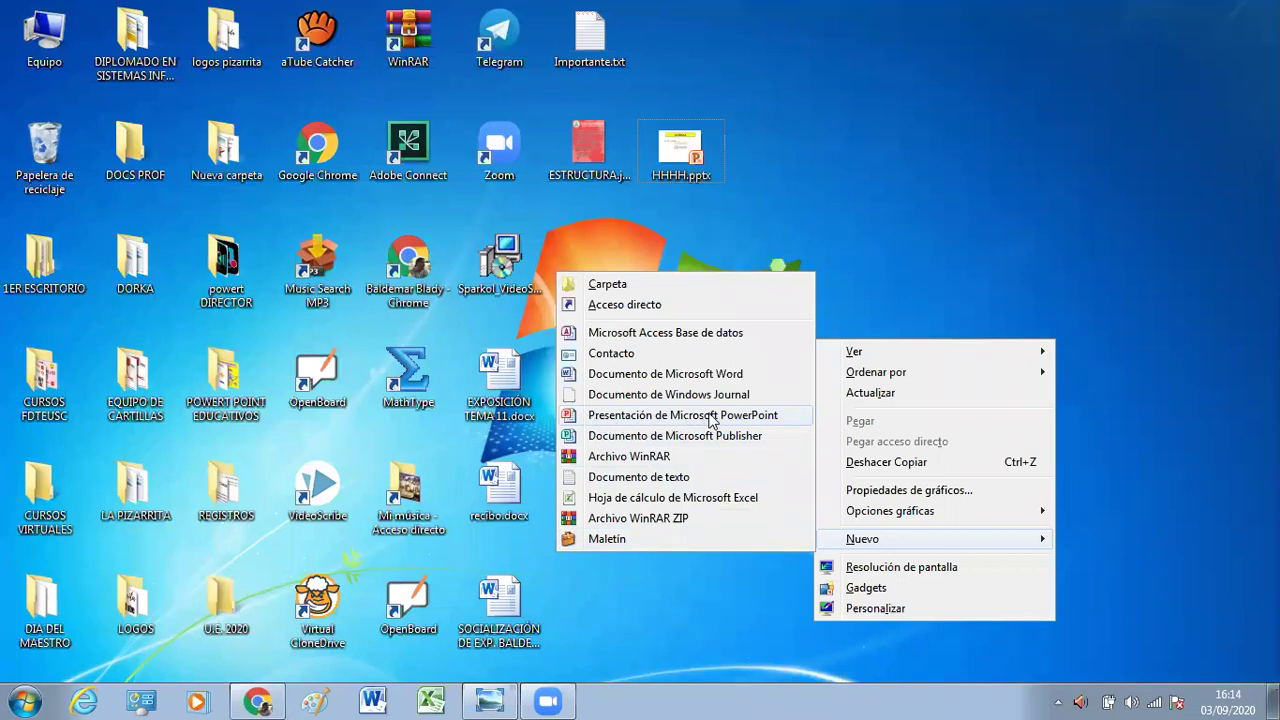
left_click(712, 420)
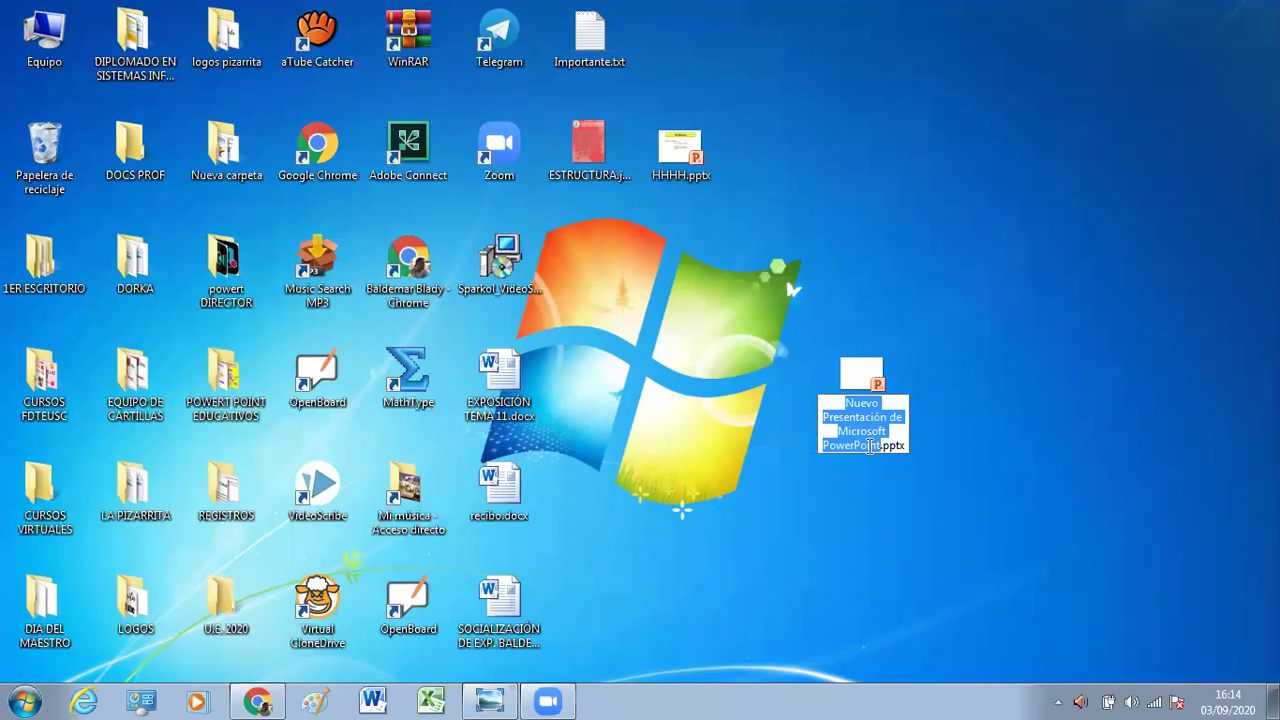
key("BackSpace")
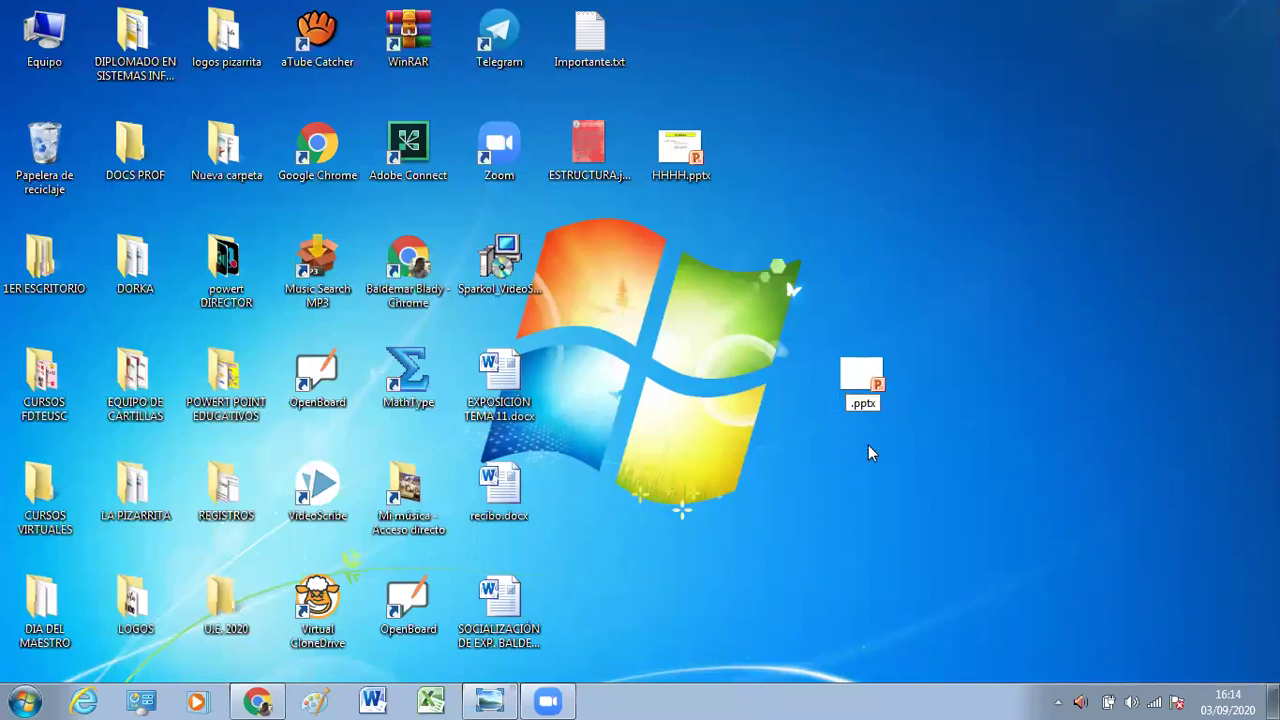
type("la celula")
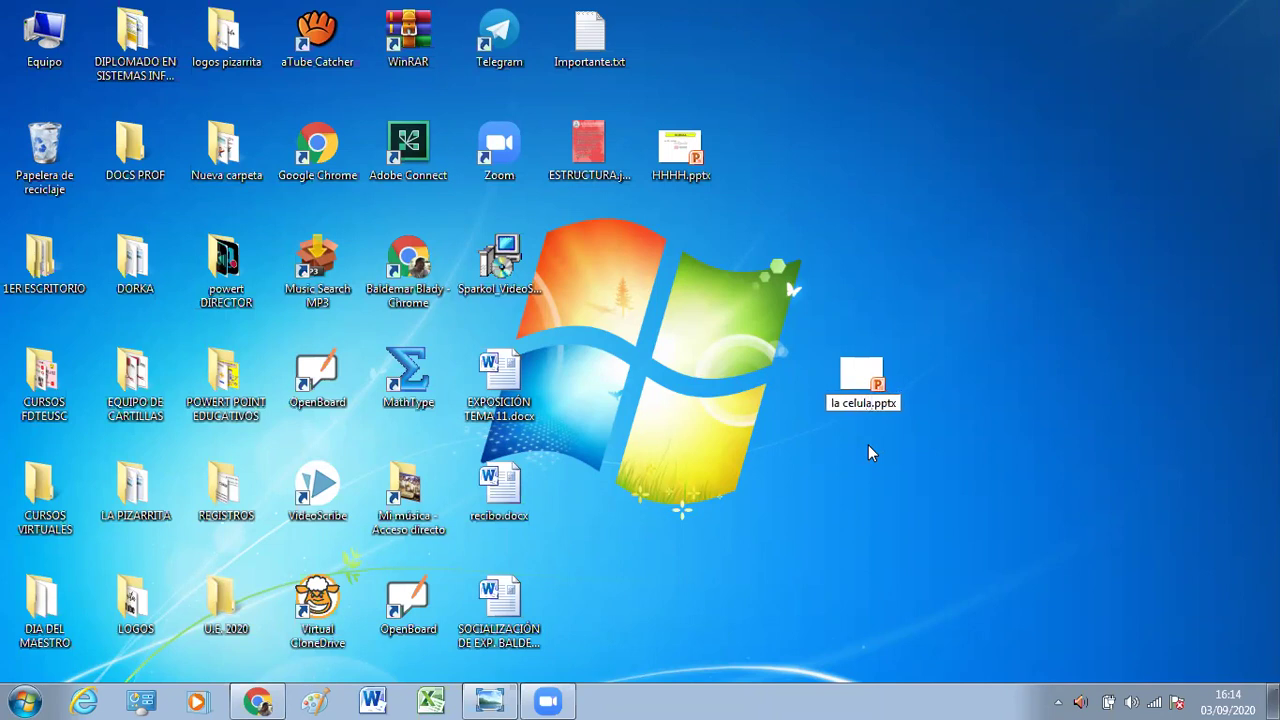
key("Return")
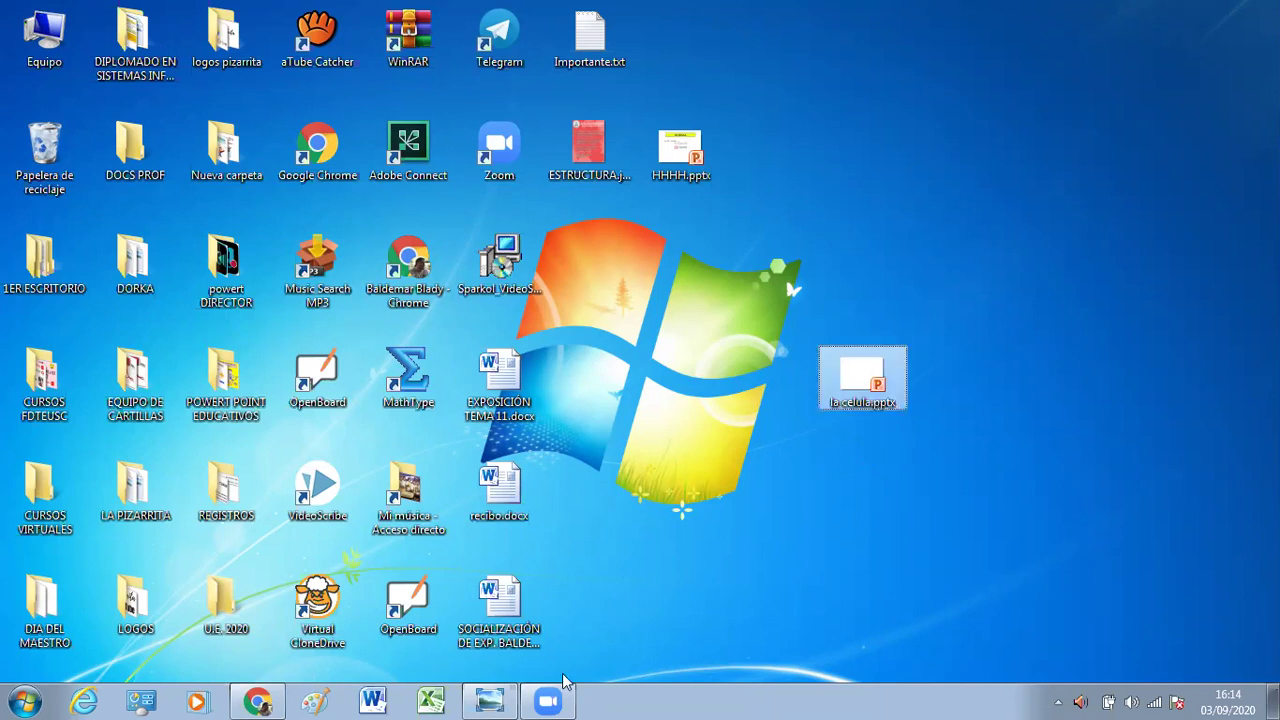
left_click(511, 698)
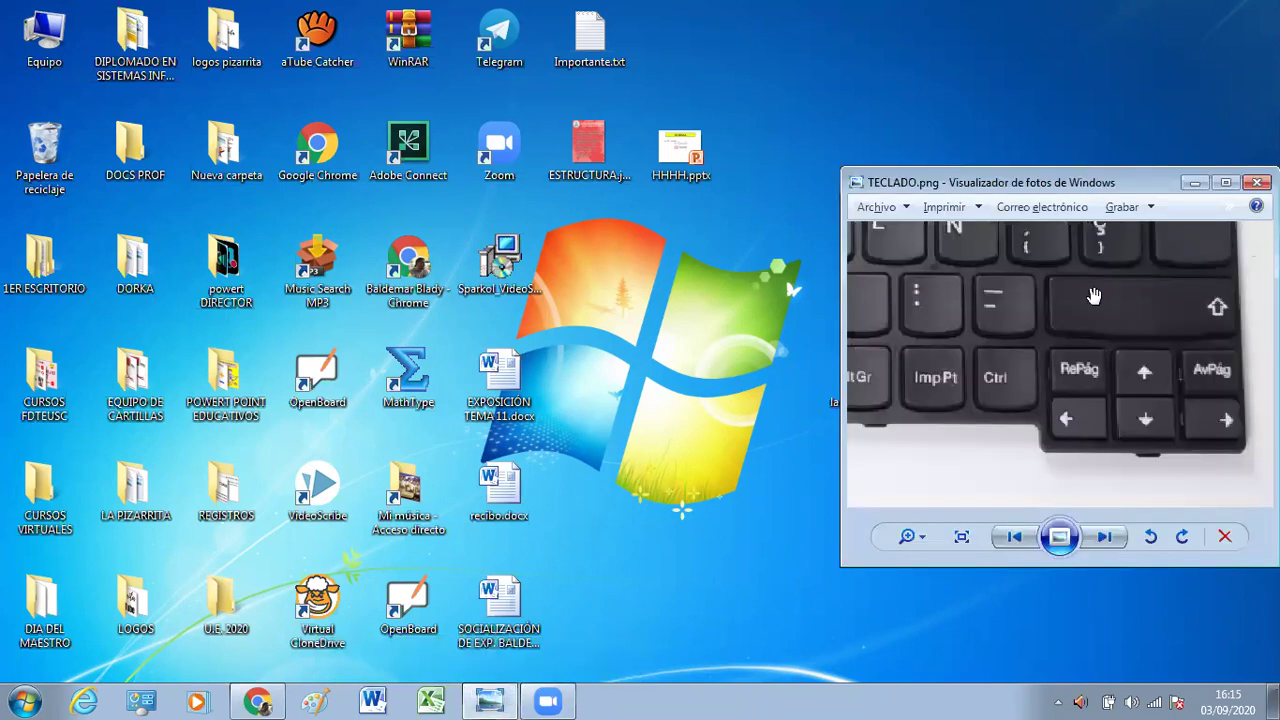
mouse_move(1088, 273)
left_mouse_down()
mouse_move(1150, 310)
mouse_move(1156, 346)
left_mouse_up()
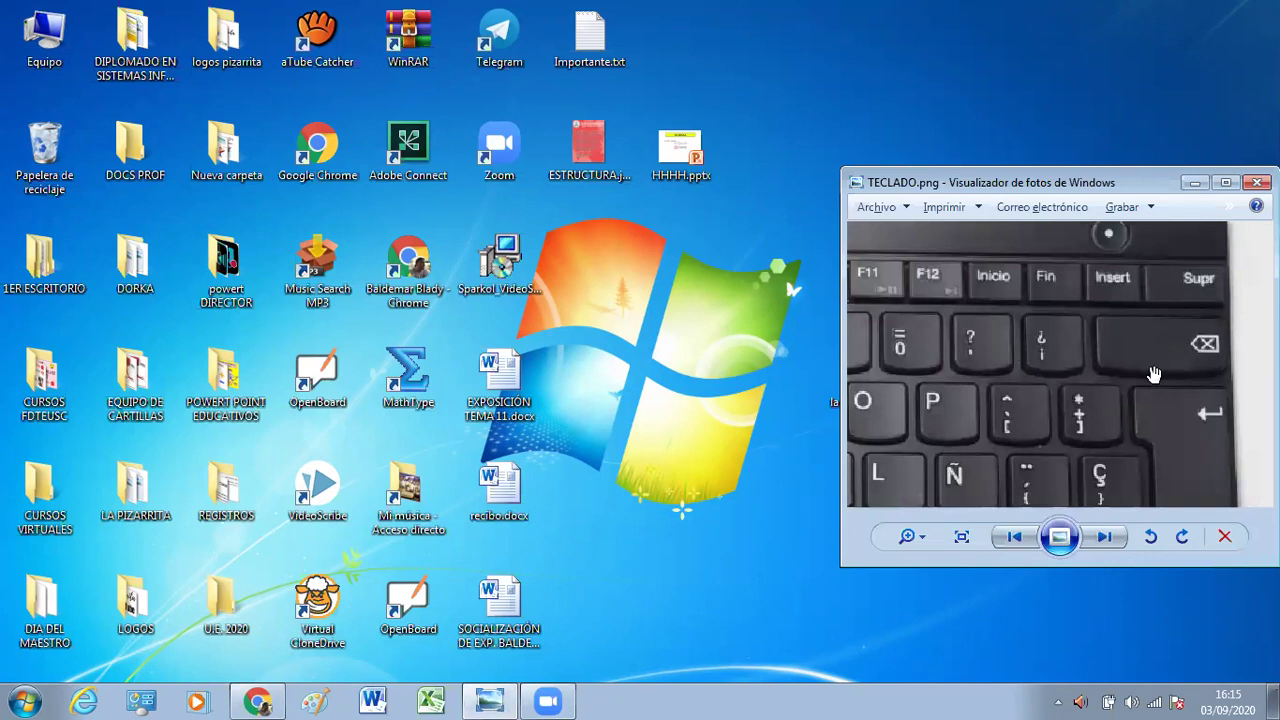
left_click_drag(1160, 438, 1157, 416)
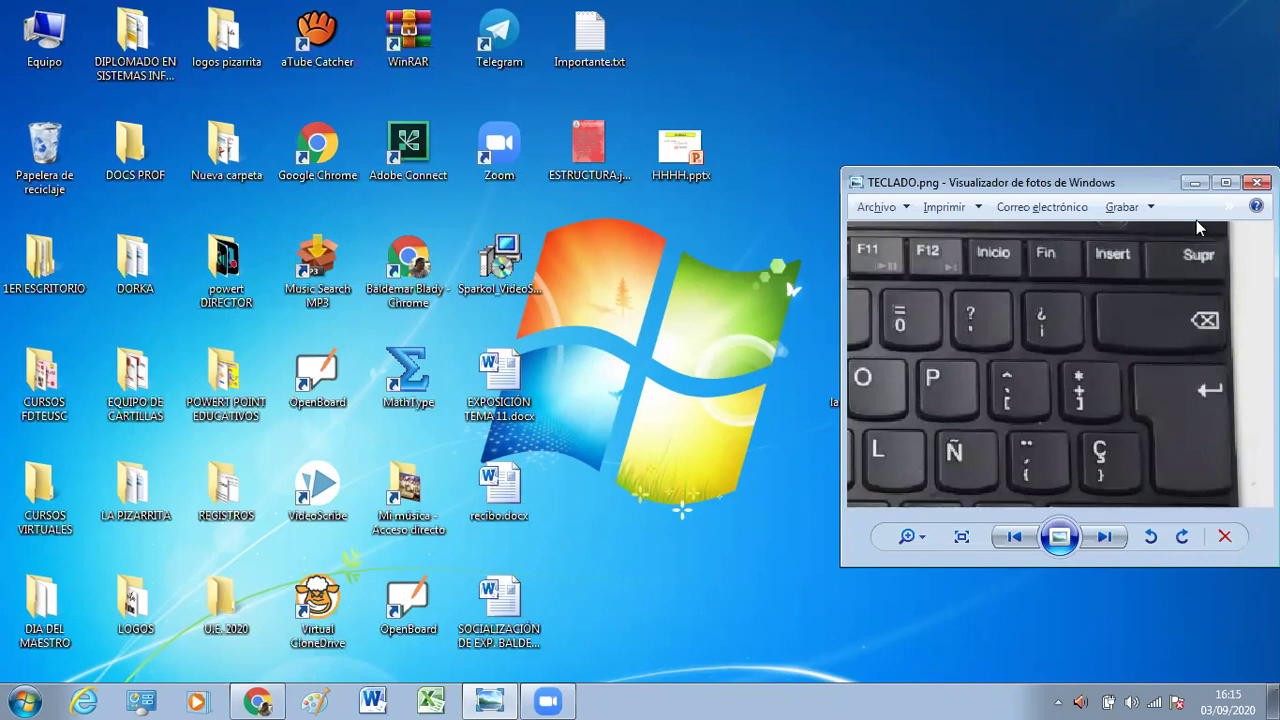
mouse_move(1163, 316)
left_mouse_down()
mouse_move(1147, 268)
mouse_move(1147, 321)
mouse_move(1143, 280)
left_mouse_up()
left_click(1193, 185)
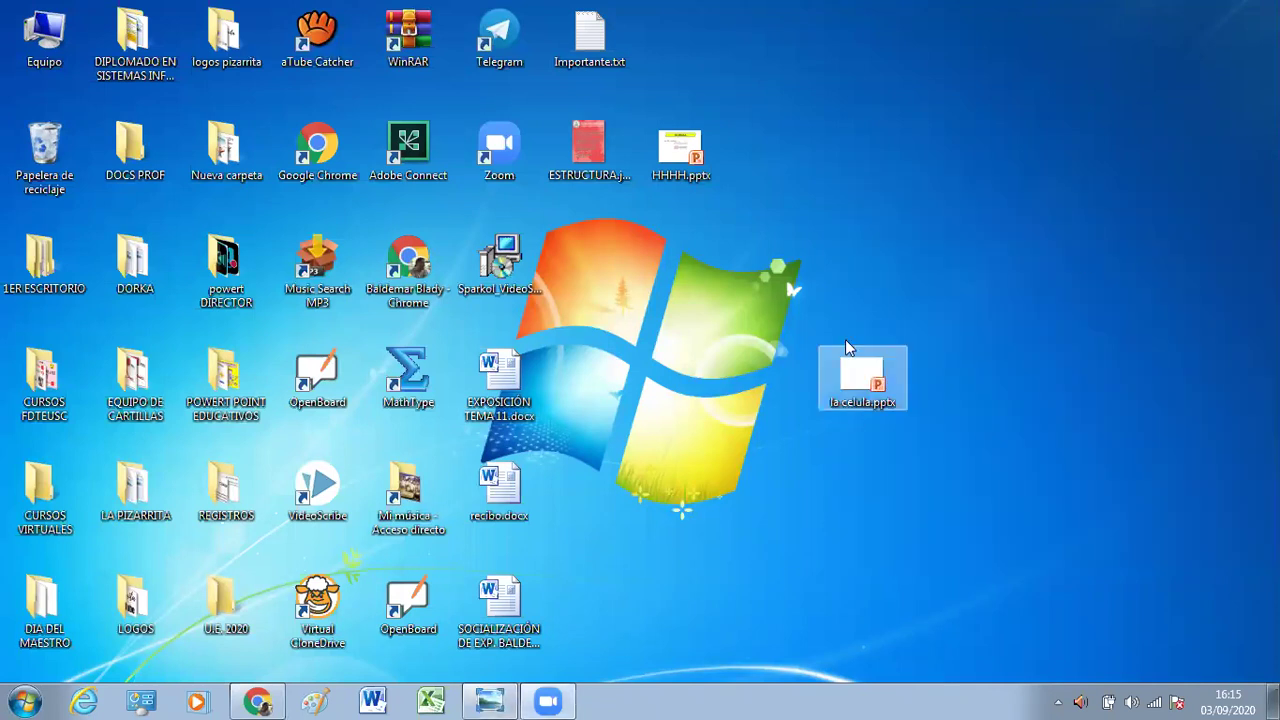
Step: Open la celula.pptx in PowerPoint, add its first slide and show the layout gallery
double_click(869, 385)
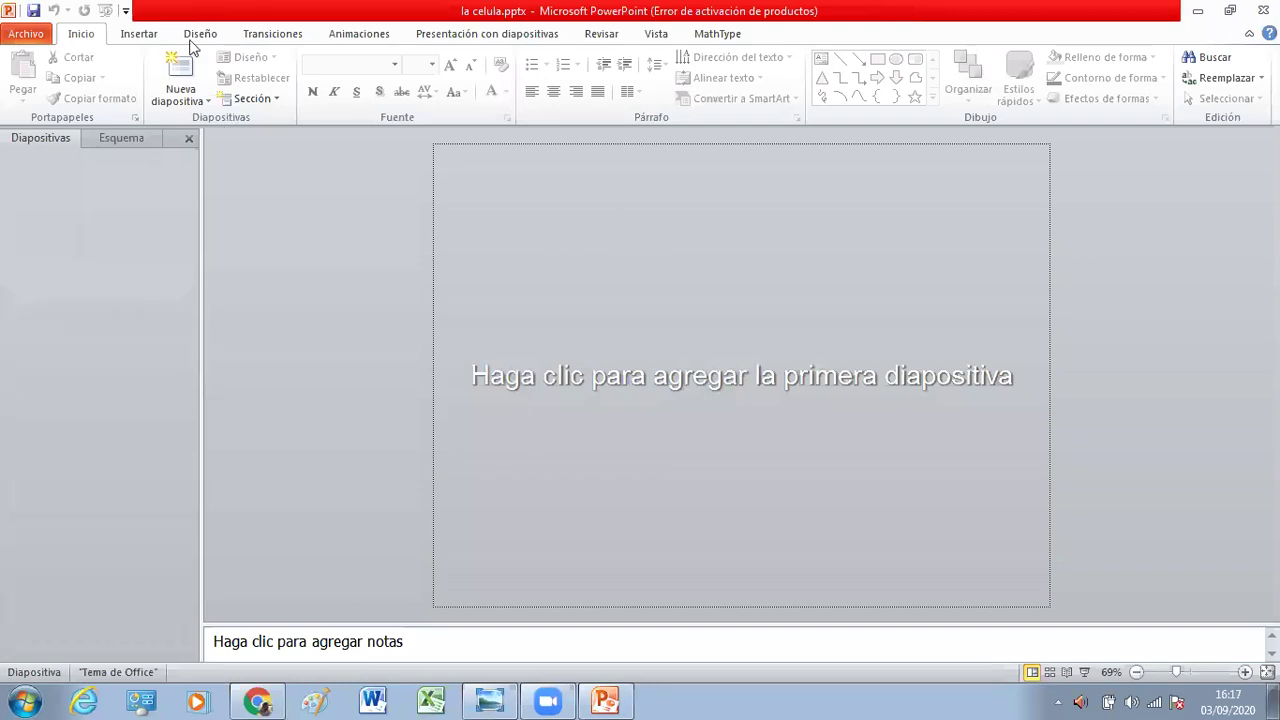
left_click(178, 72)
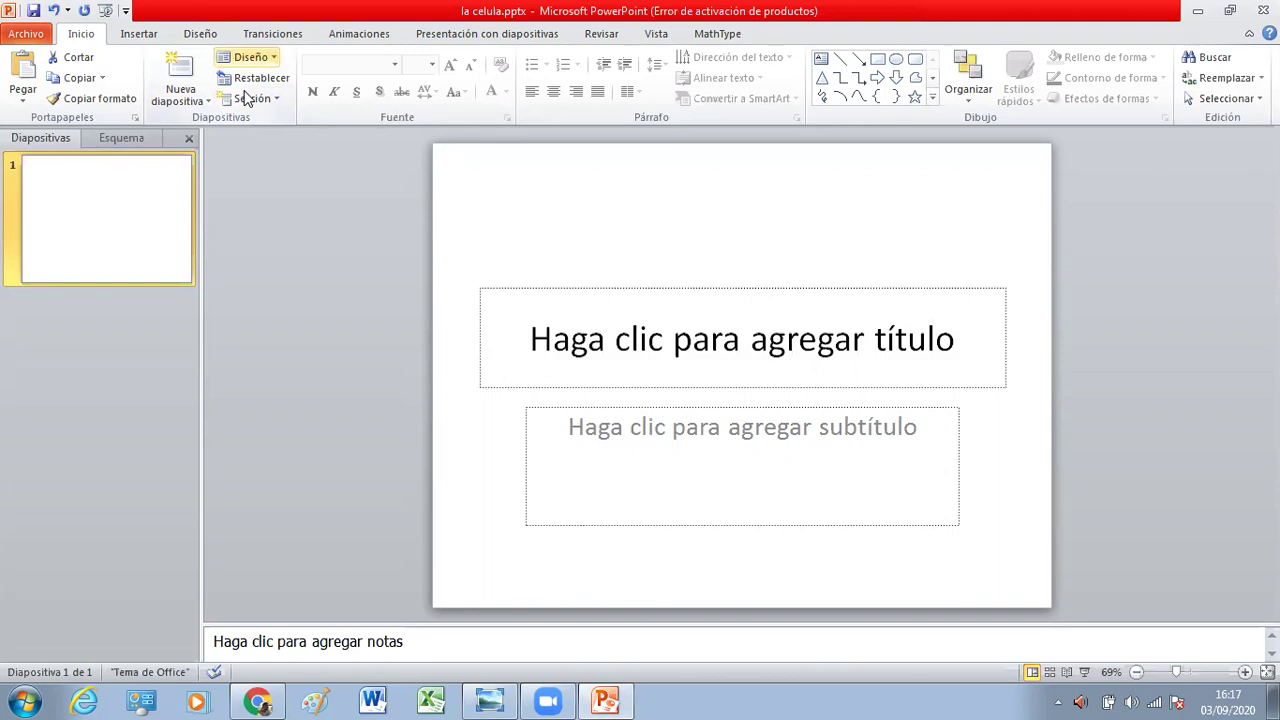
left_click(270, 57)
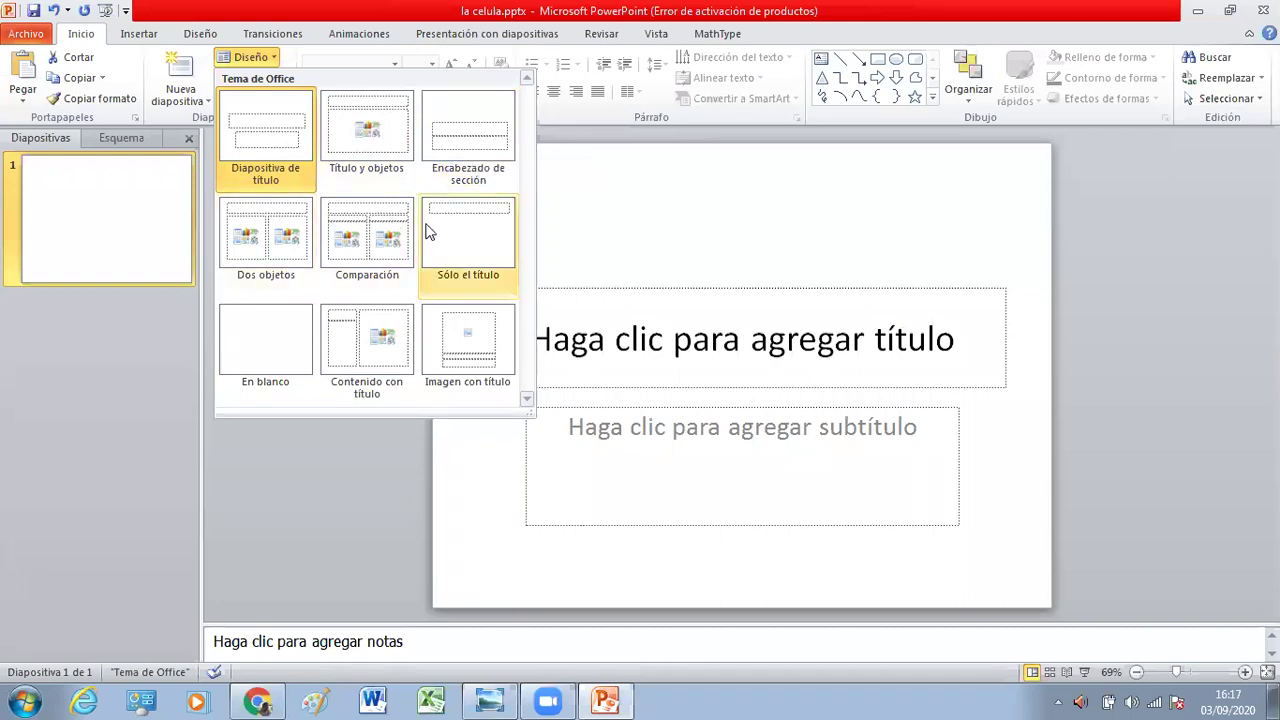
Step: Apply the En blanco layout to slide 1 so it is completely empty
left_click(265, 341)
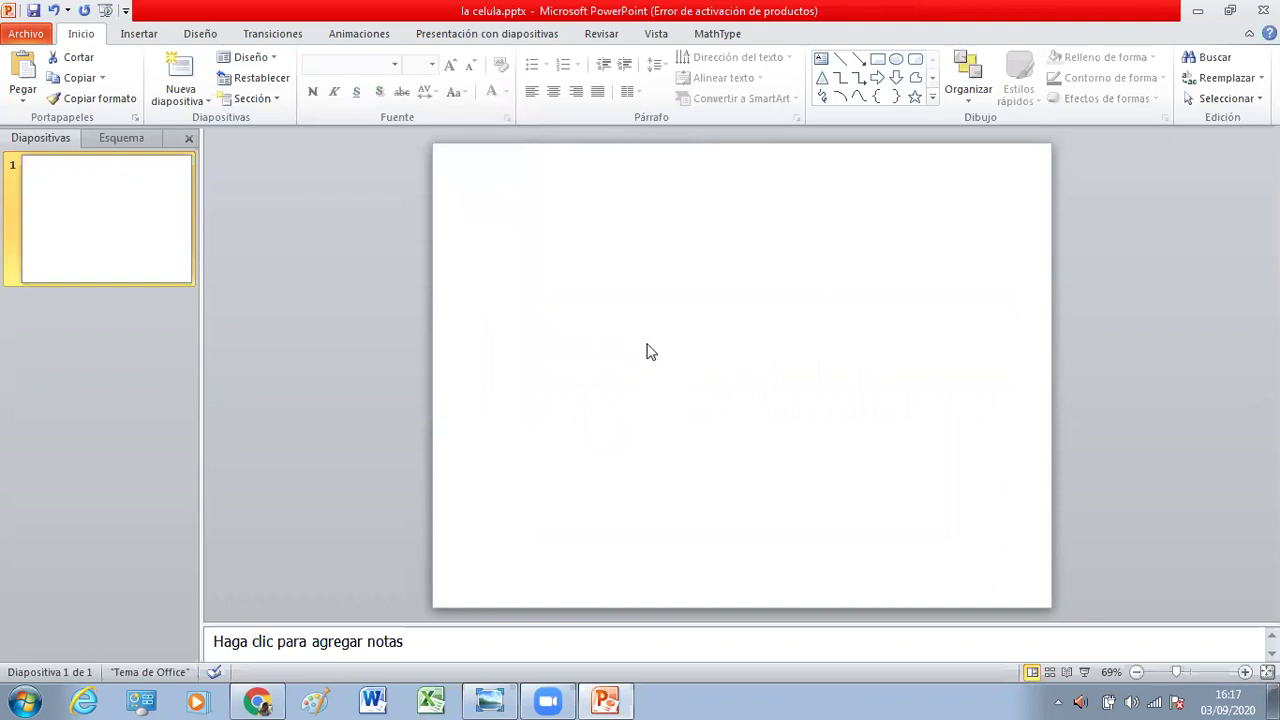
right_click(797, 311)
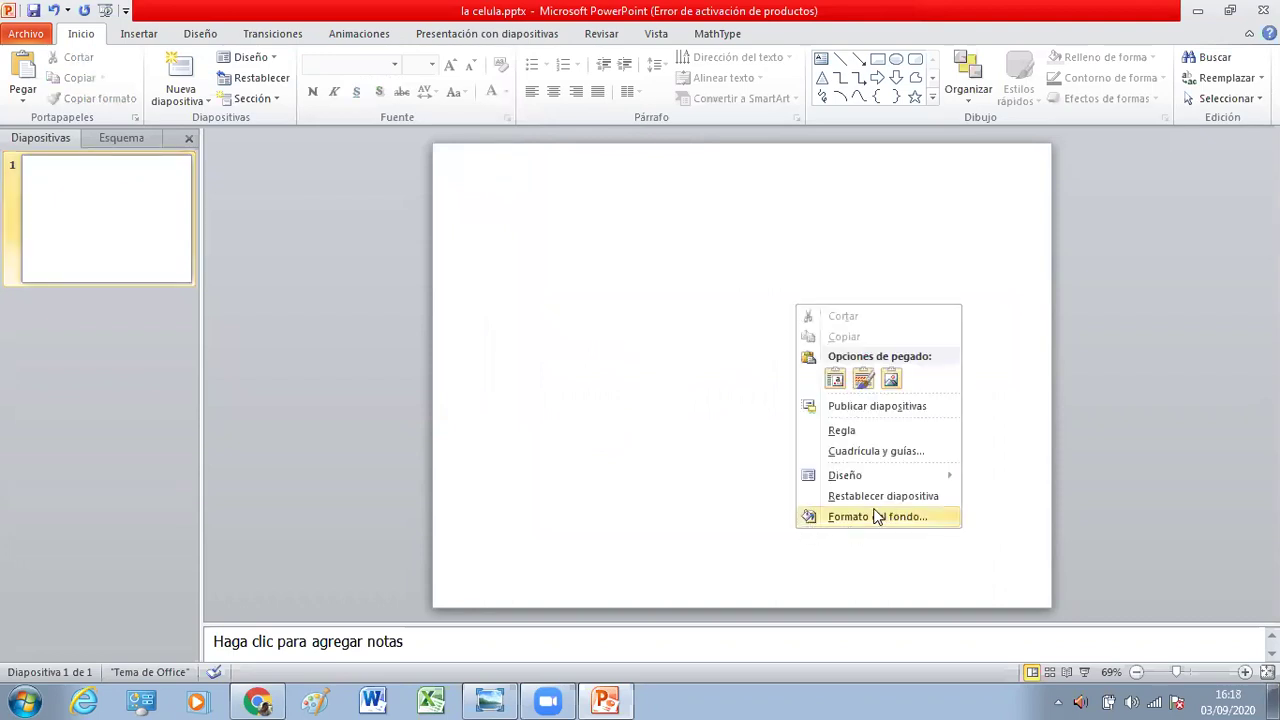
mouse_move(850, 478)
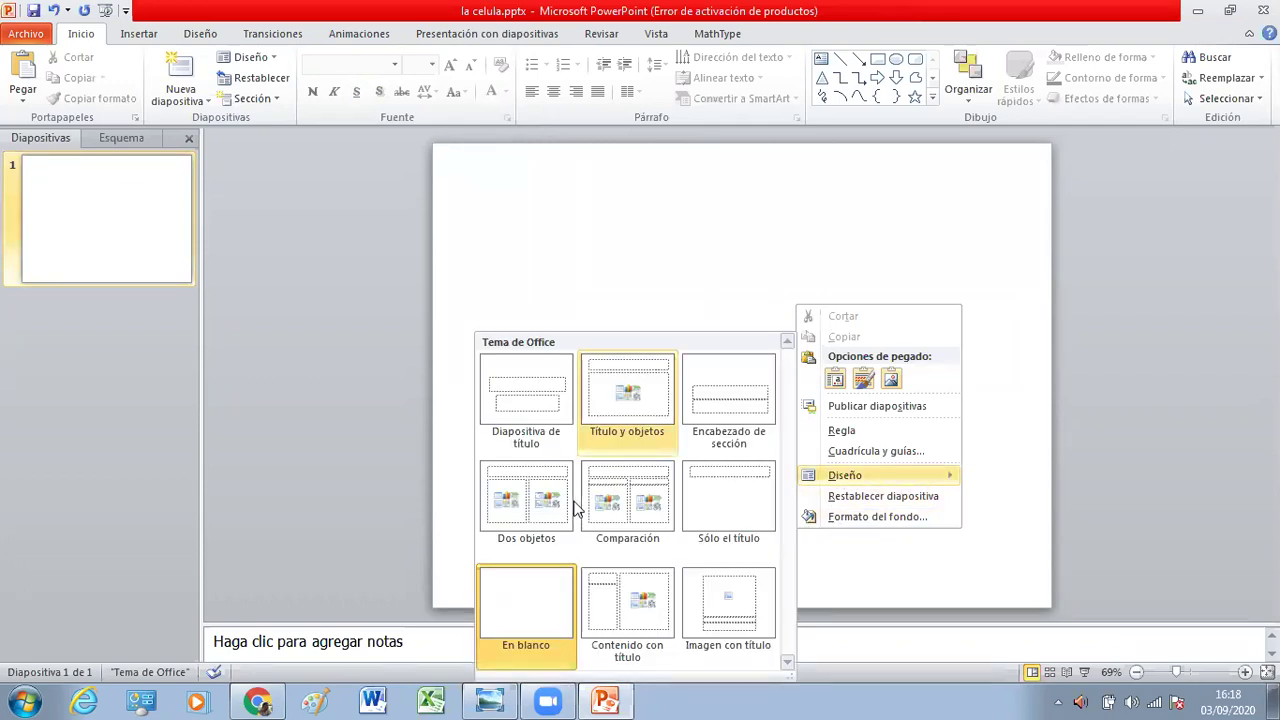
left_click(731, 292)
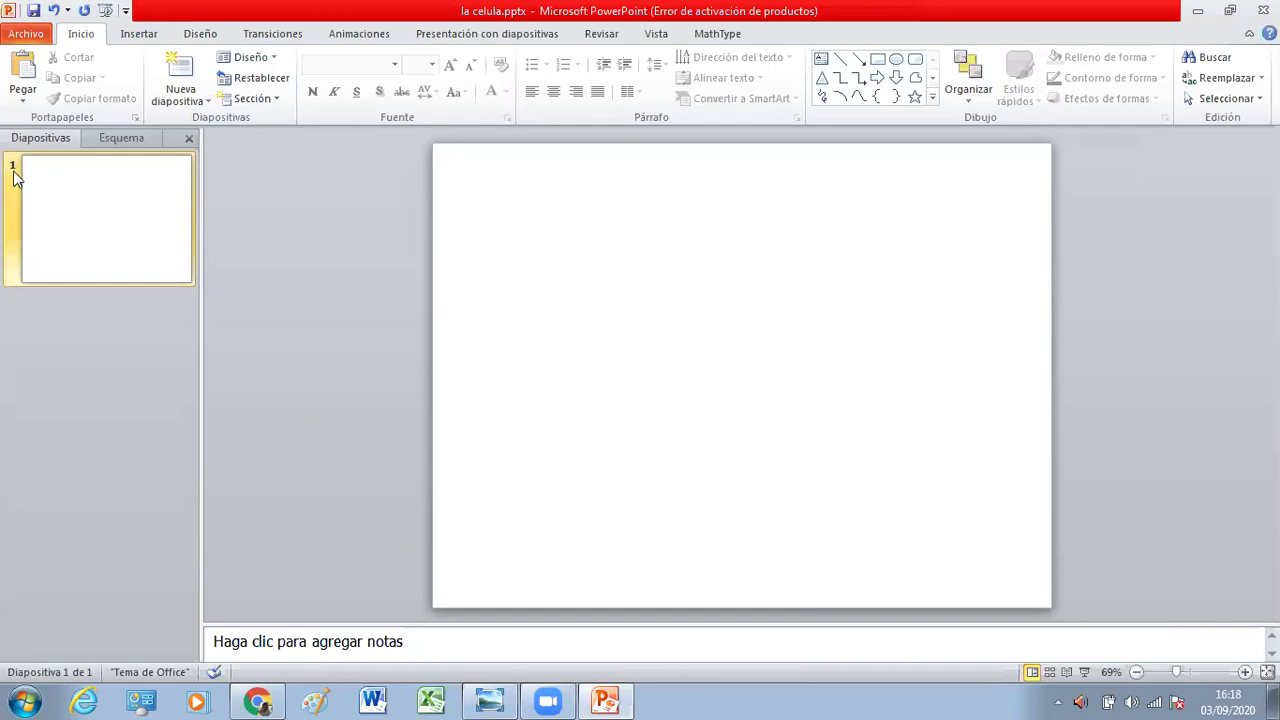
Step: Add blank slides 2 and 3 after slide 1 from the thumbnail pane
left_click(13, 196)
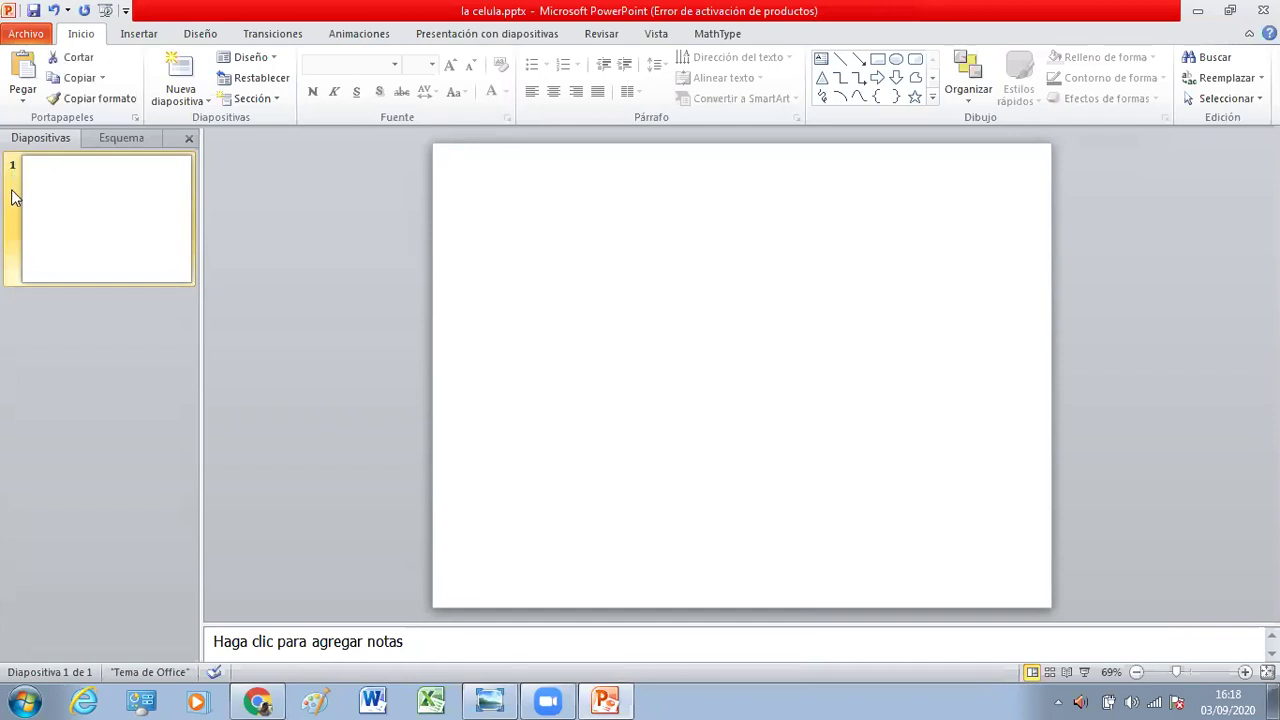
key("Return")
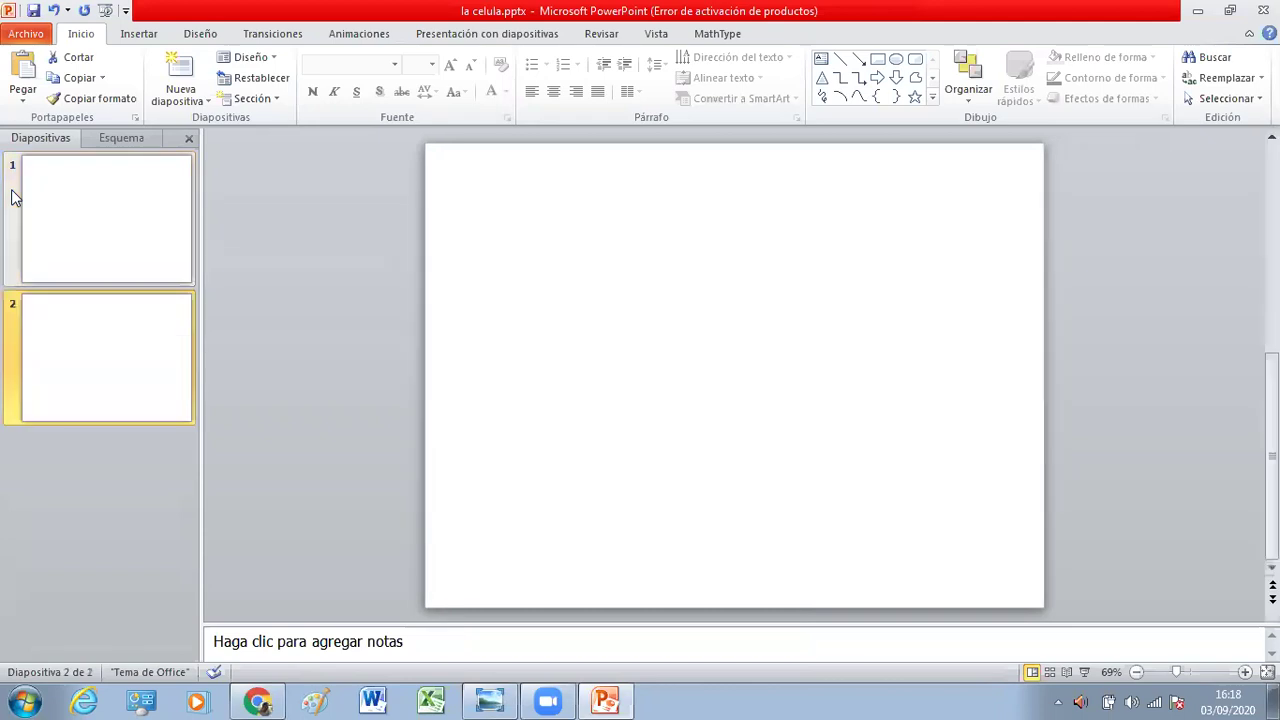
key("Return")
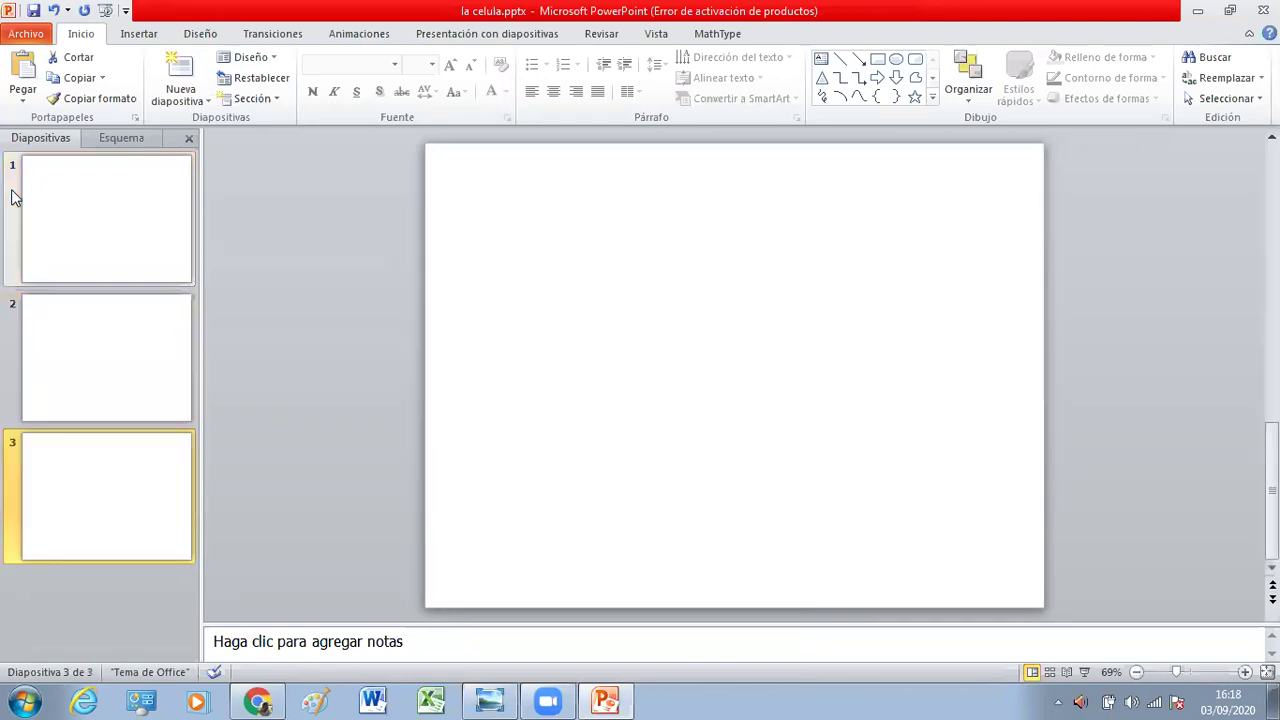
key("Up")
key("Up")
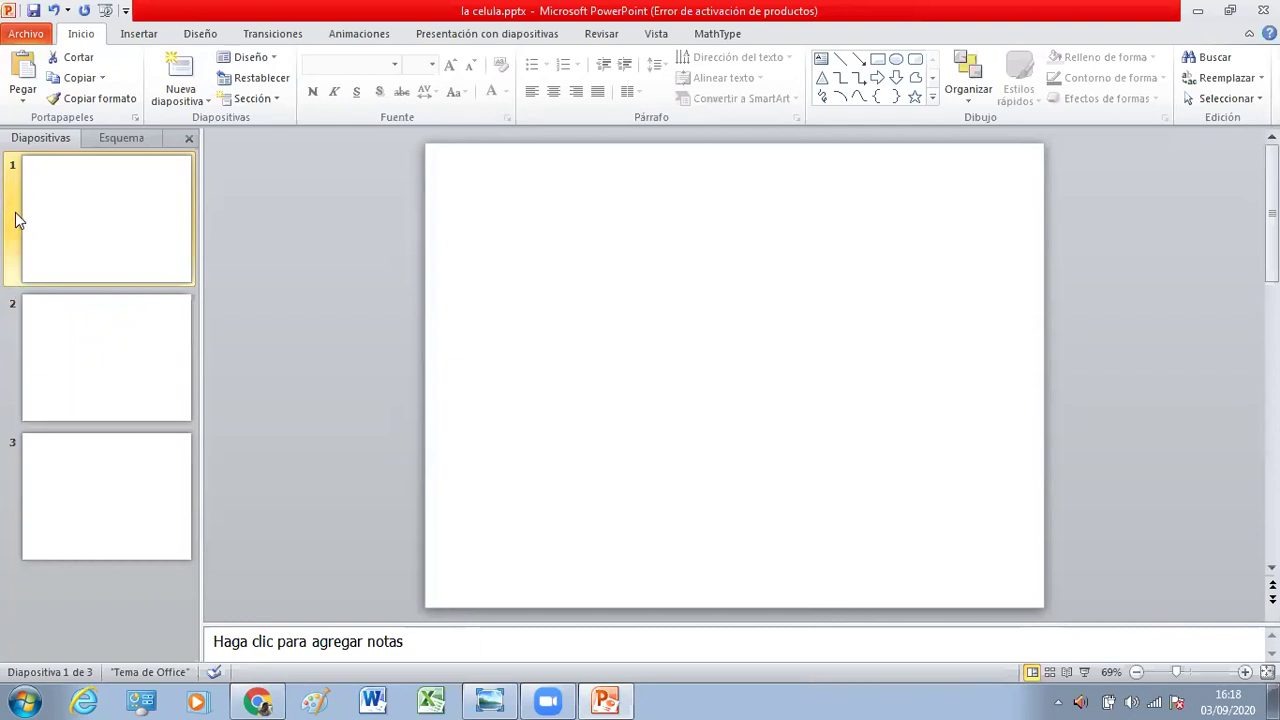
Step: Check slides 2 and 3, then return to slide 1
left_click(17, 332)
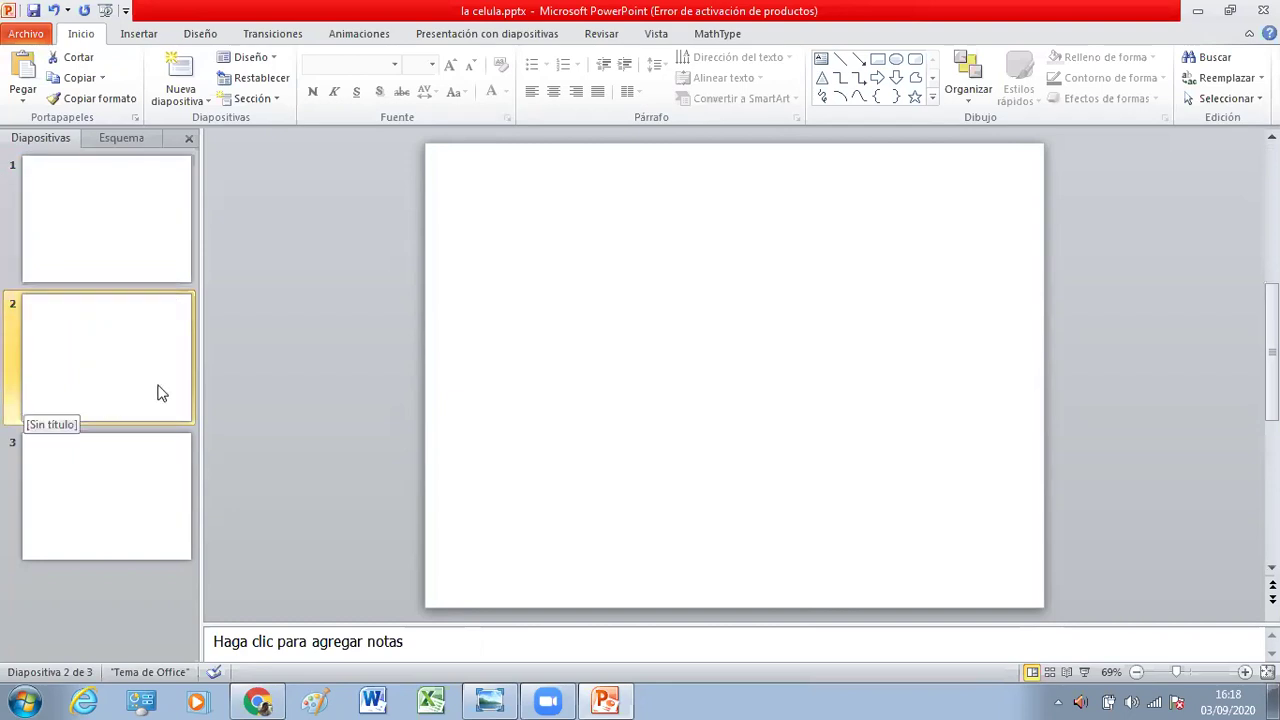
left_click(11, 505)
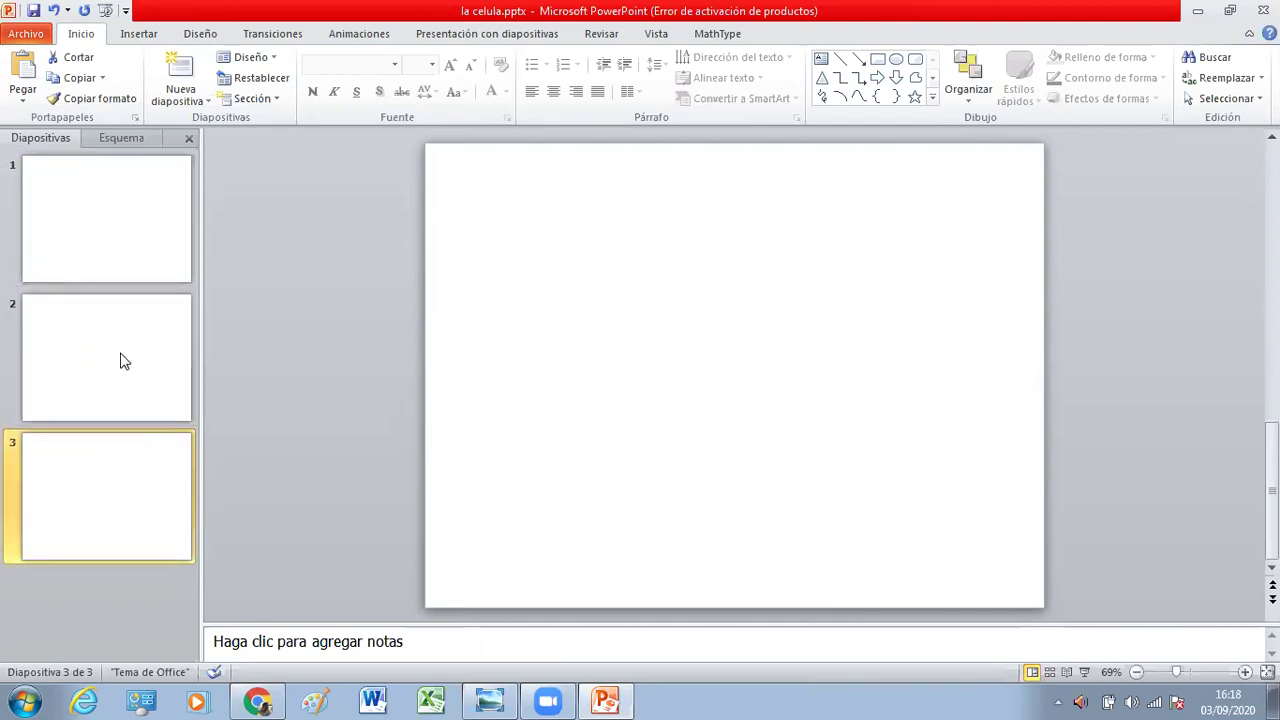
left_click(57, 220)
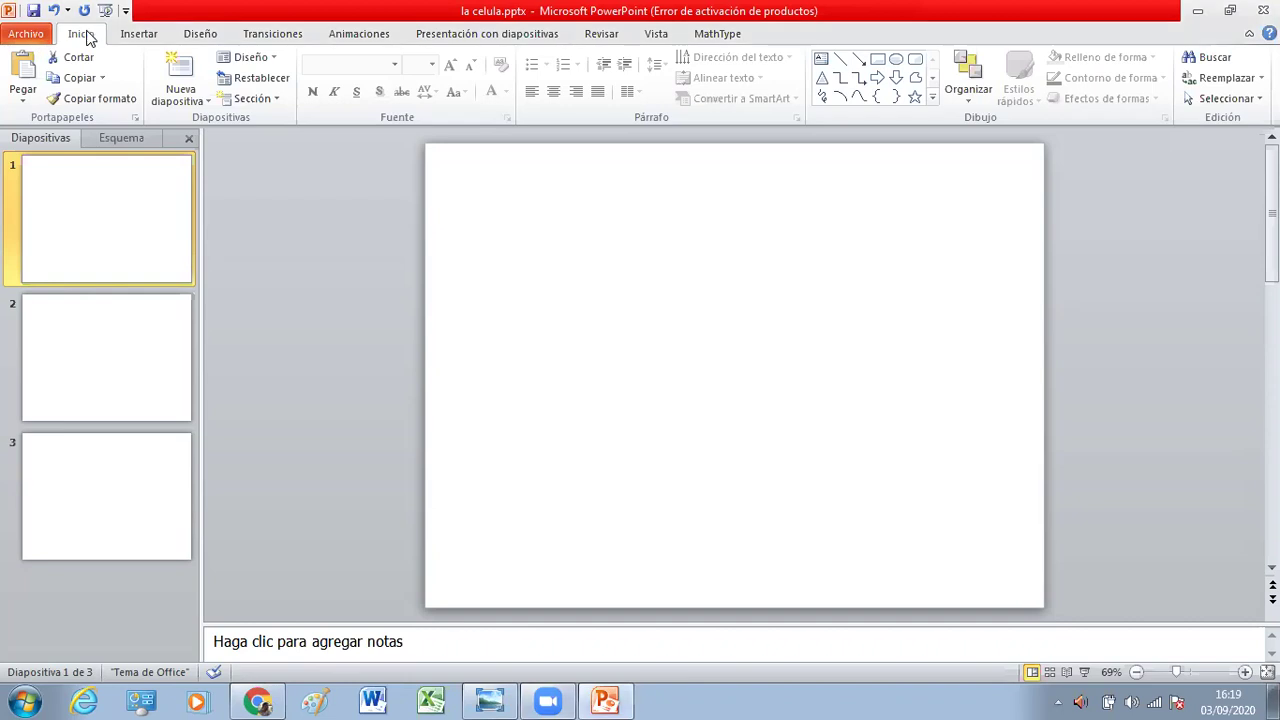
Step: Look through the ribbon tabs from Insertar to Vista, finally settling on Insertar
left_click(143, 36)
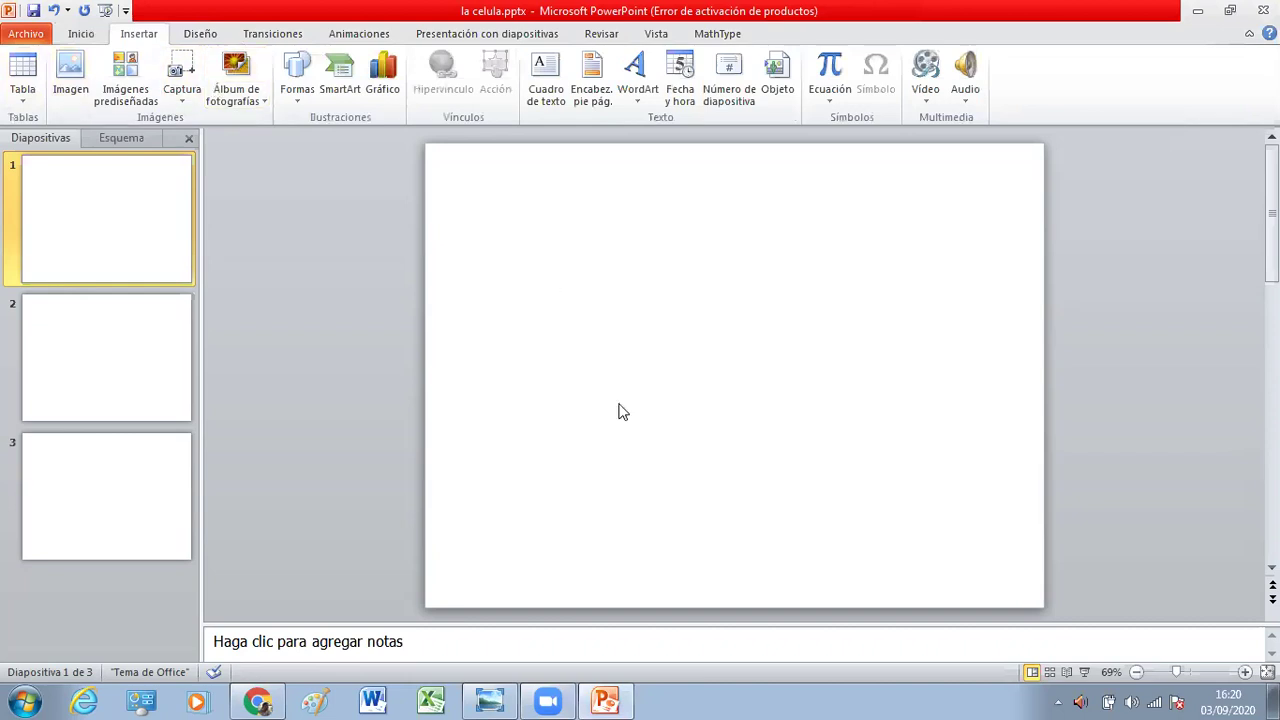
left_click(201, 36)
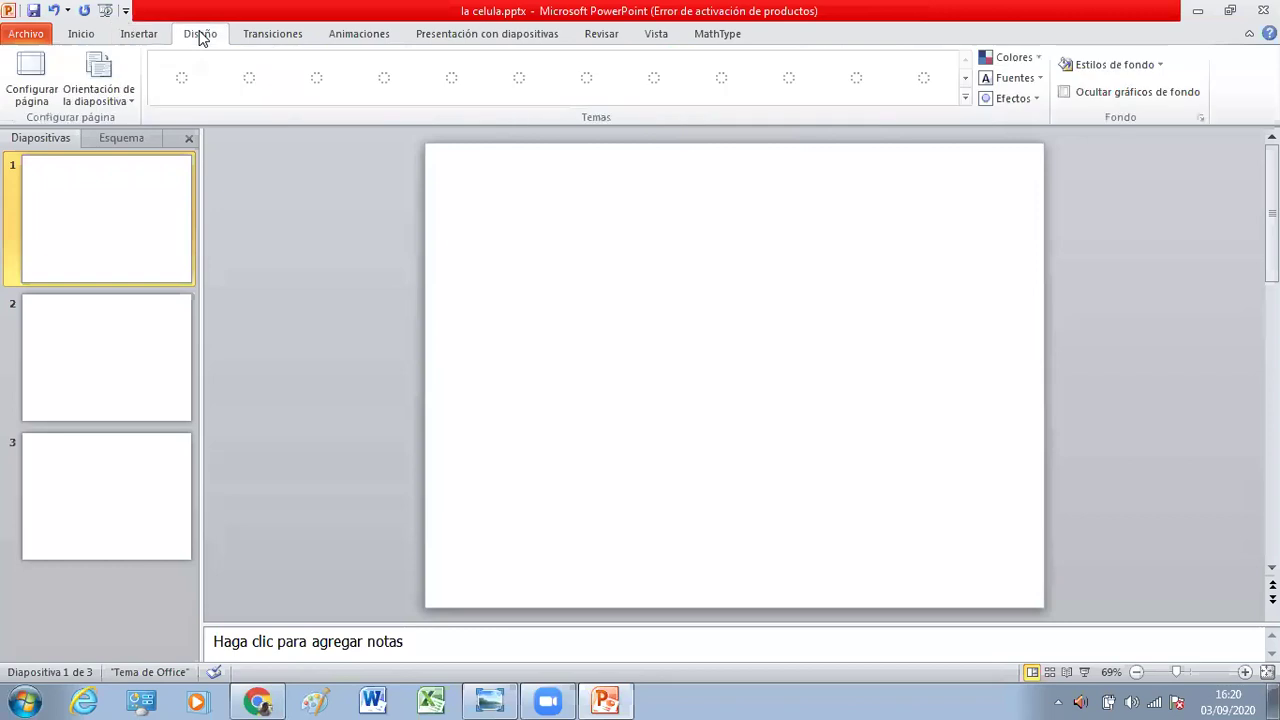
left_click(281, 37)
left_click(363, 35)
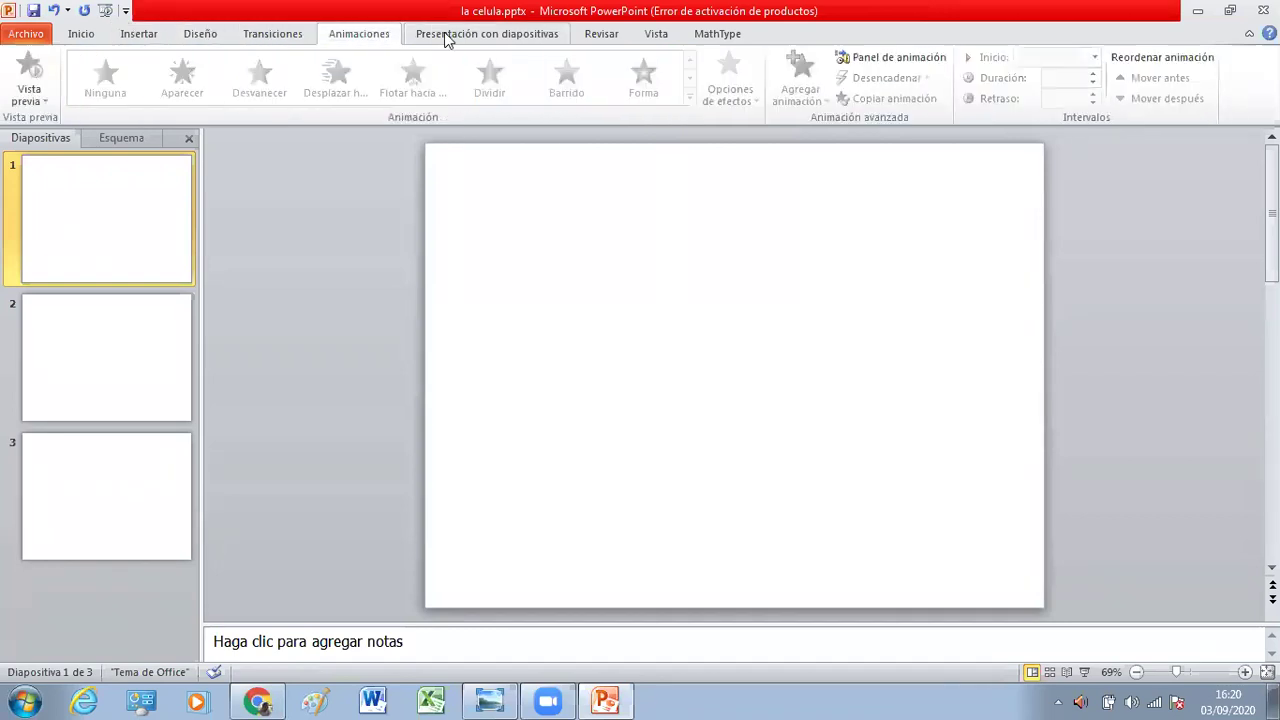
left_click(472, 37)
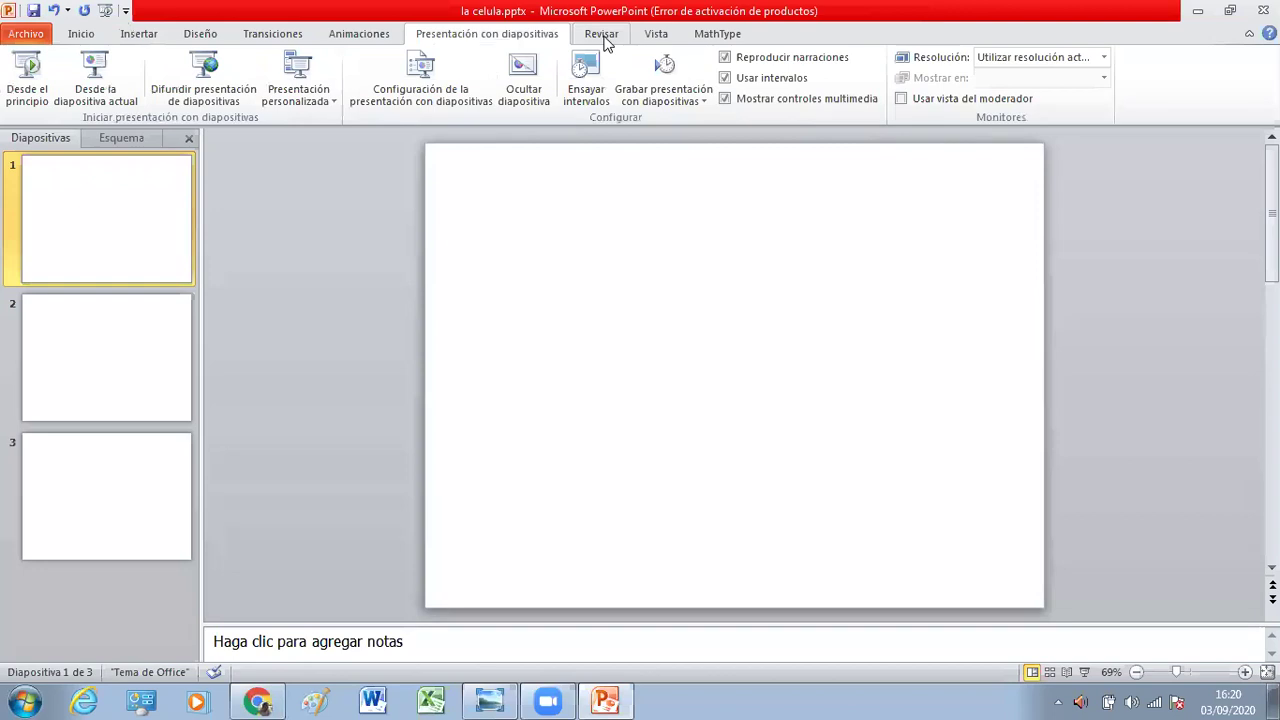
left_click(605, 38)
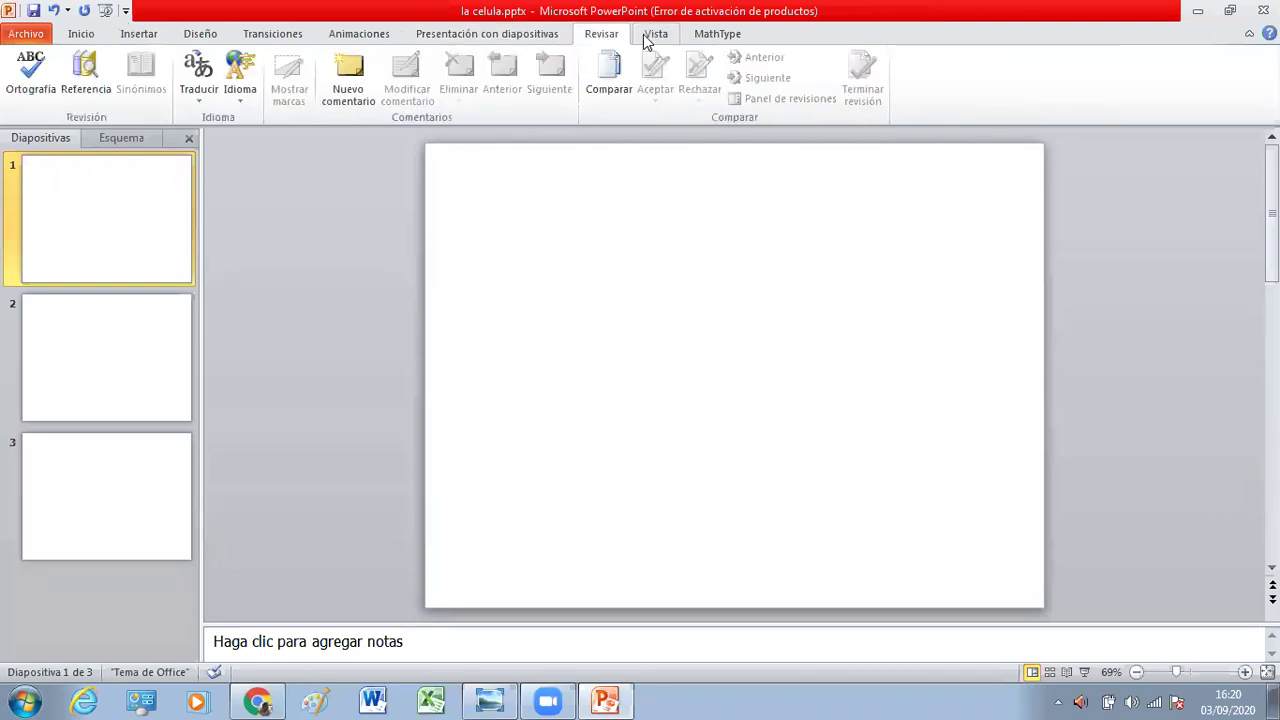
left_click(650, 40)
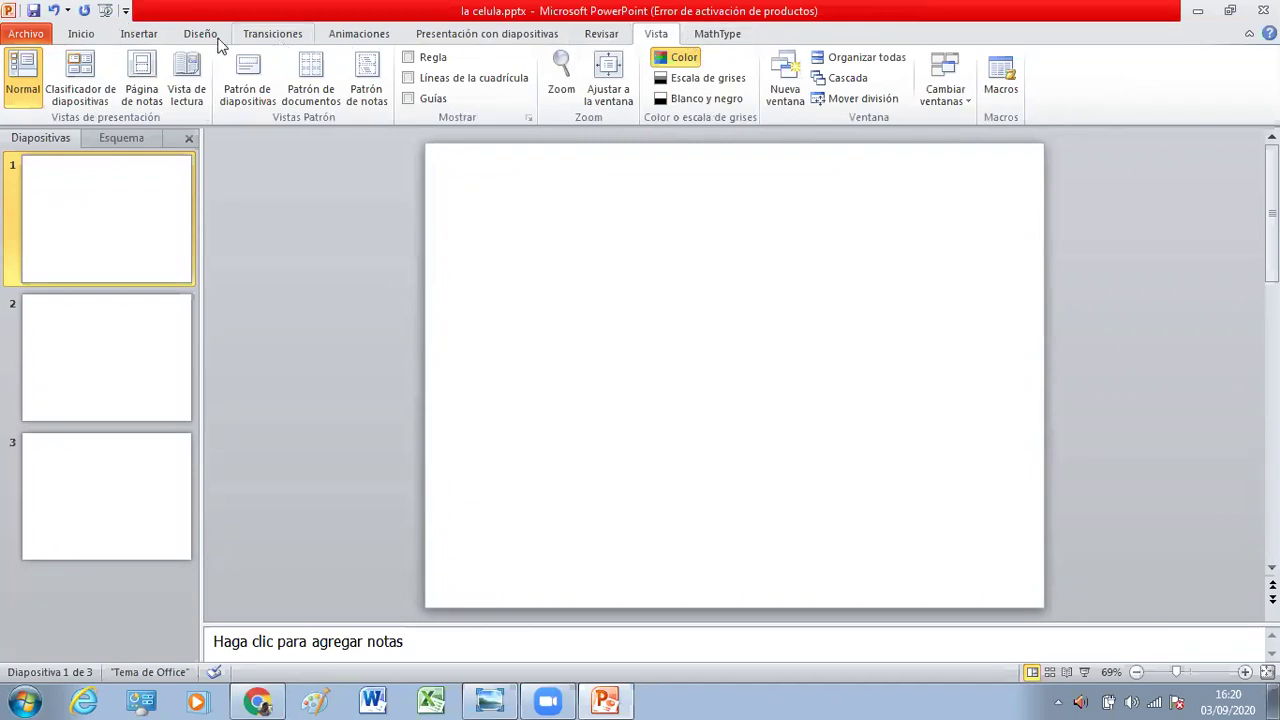
left_click(137, 36)
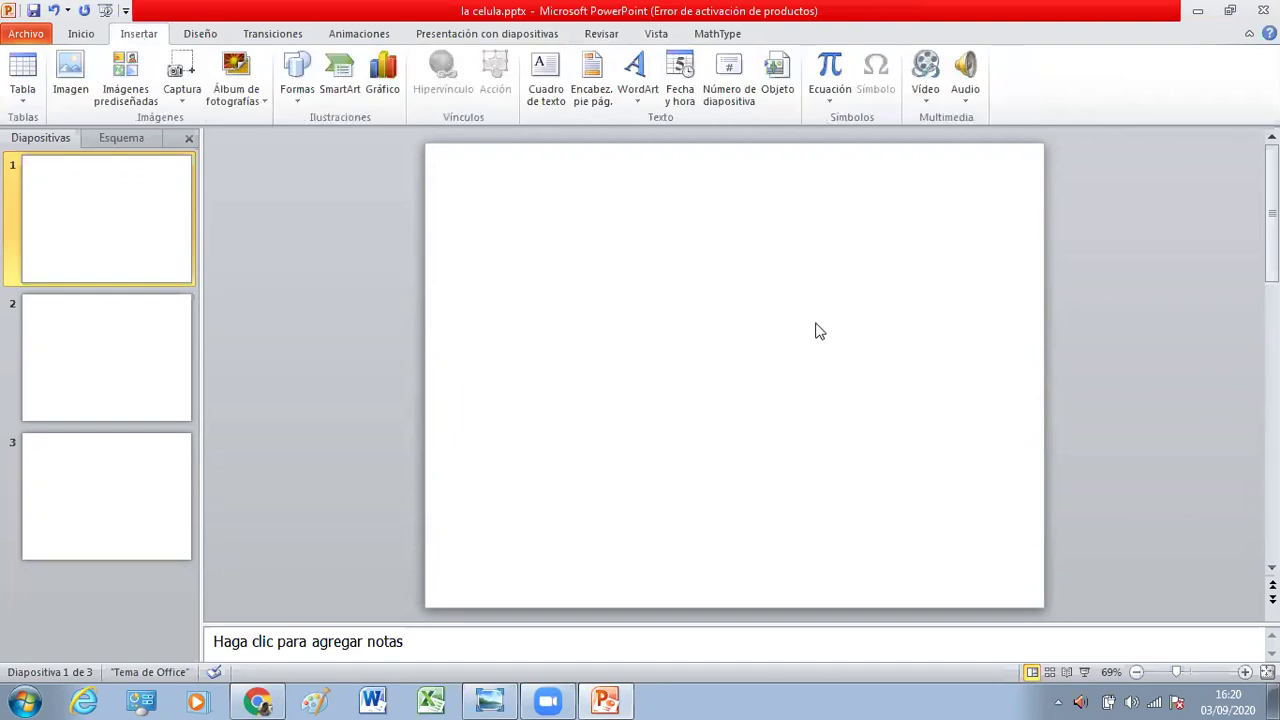
Step: Add a Cuadro de texto on slide 1 reading 'LA CELULA' and reselect it
left_click(541, 80)
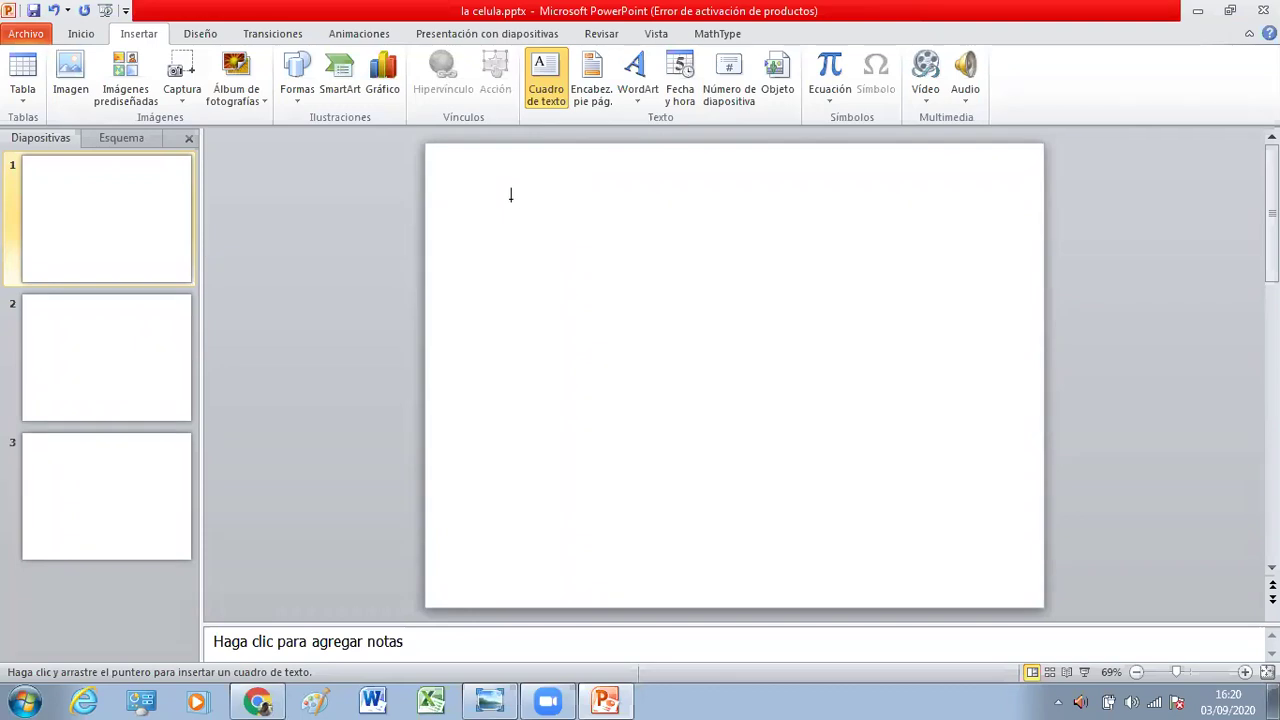
left_click(517, 197)
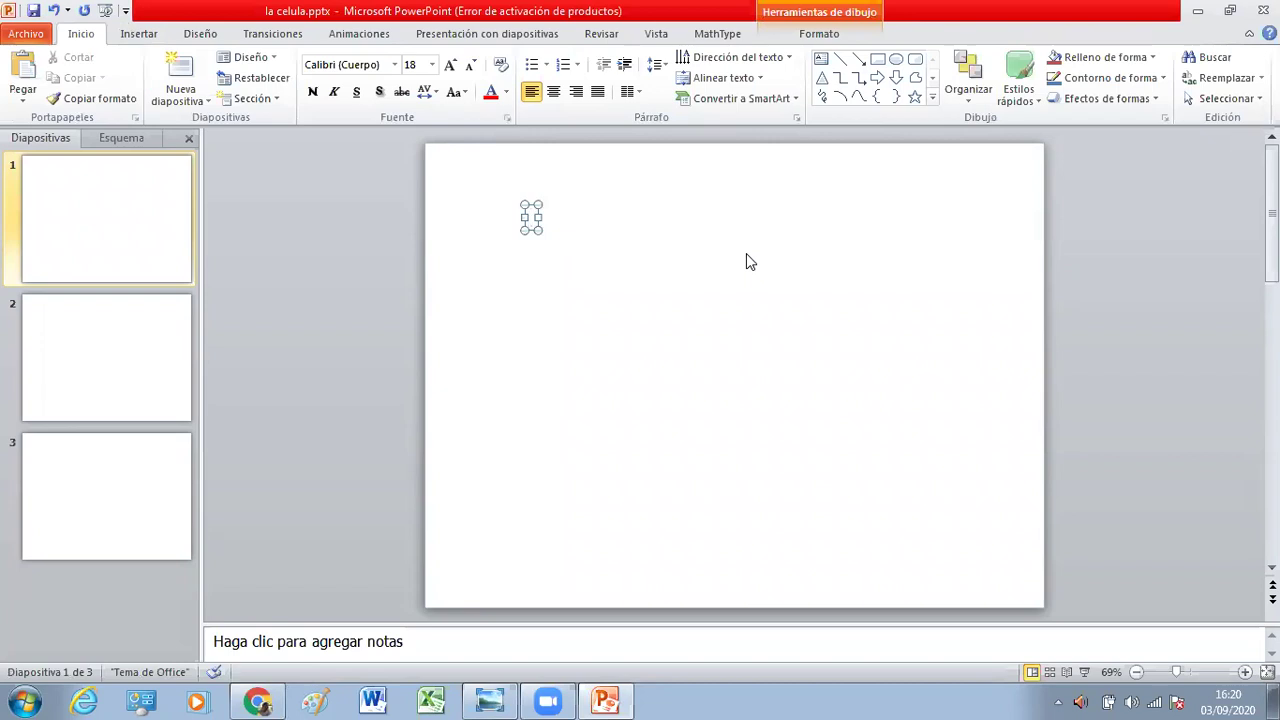
type("La c")
key("BackSpace")
key("BackSpace")
key("BackSpace")
type("LA")
type(" CELULA")
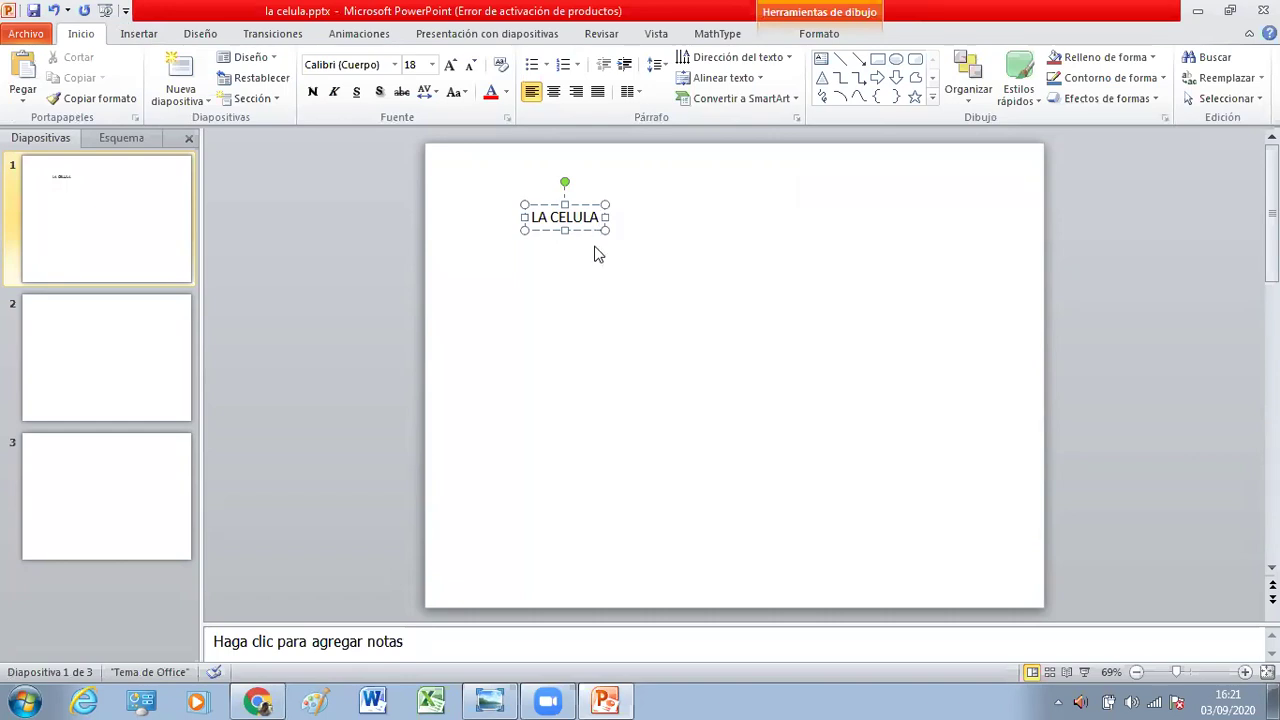
left_click(651, 291)
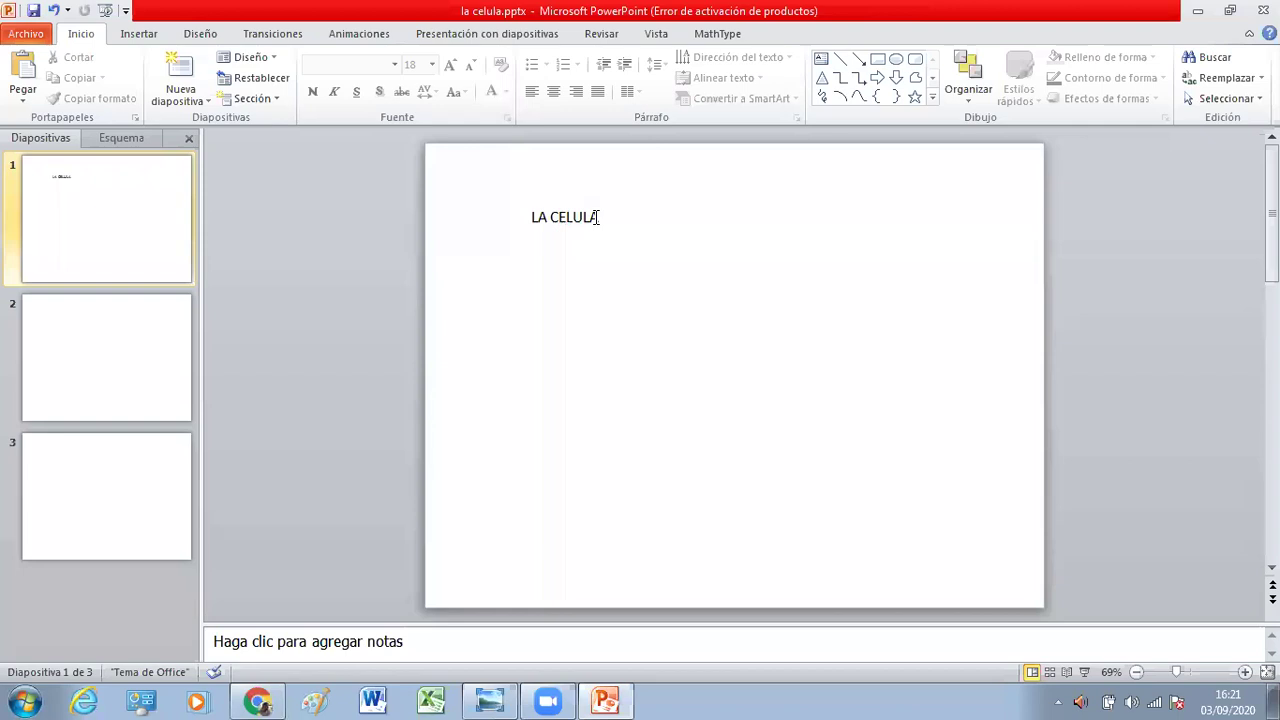
left_click(596, 218)
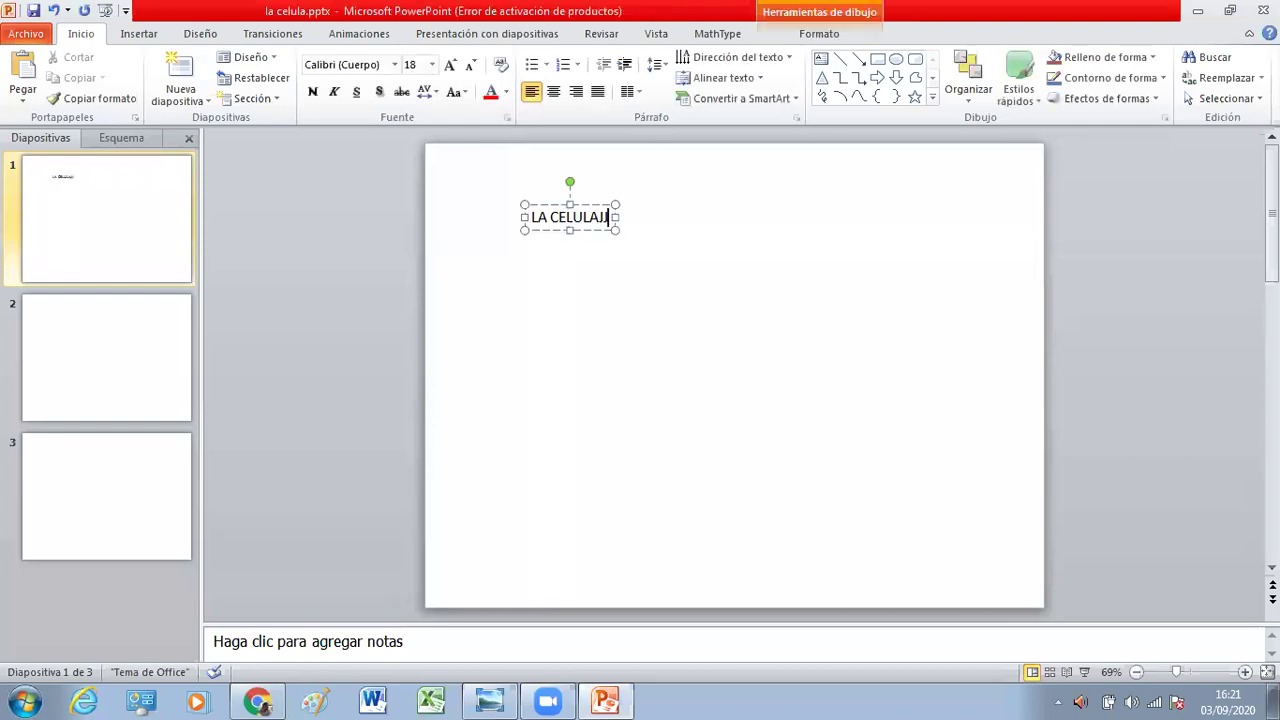
left_click(624, 276)
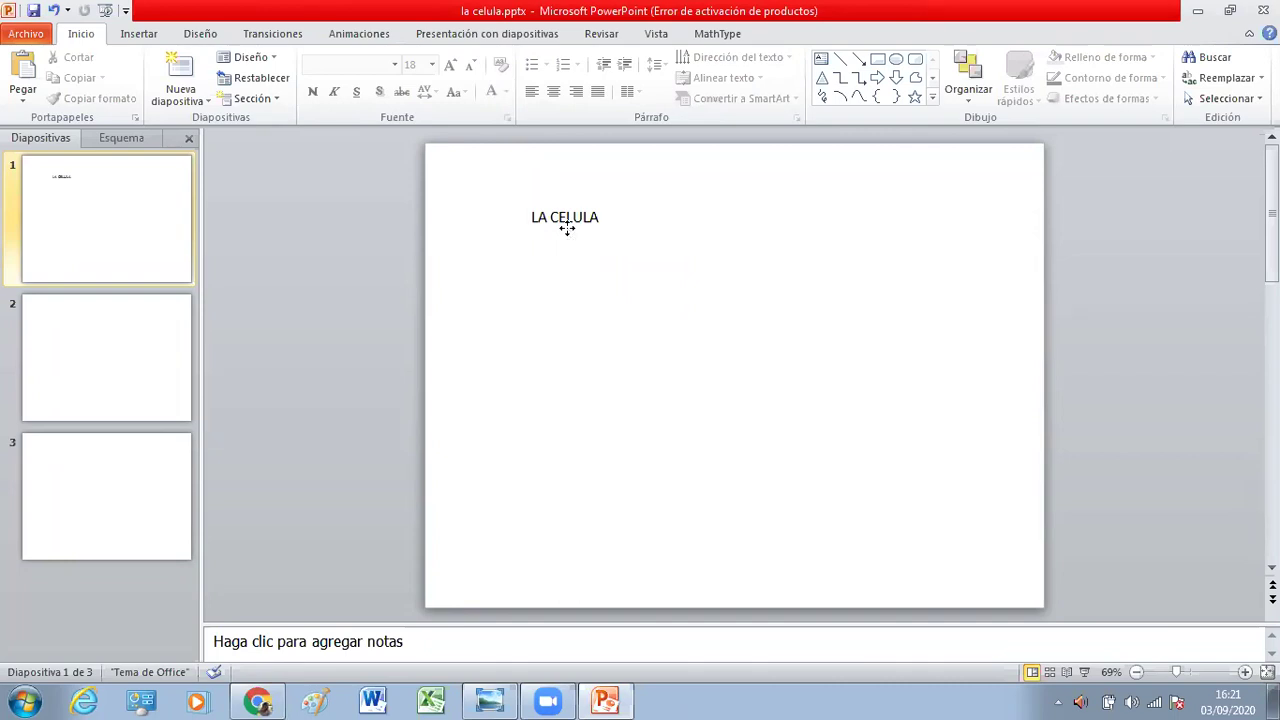
left_click(567, 228)
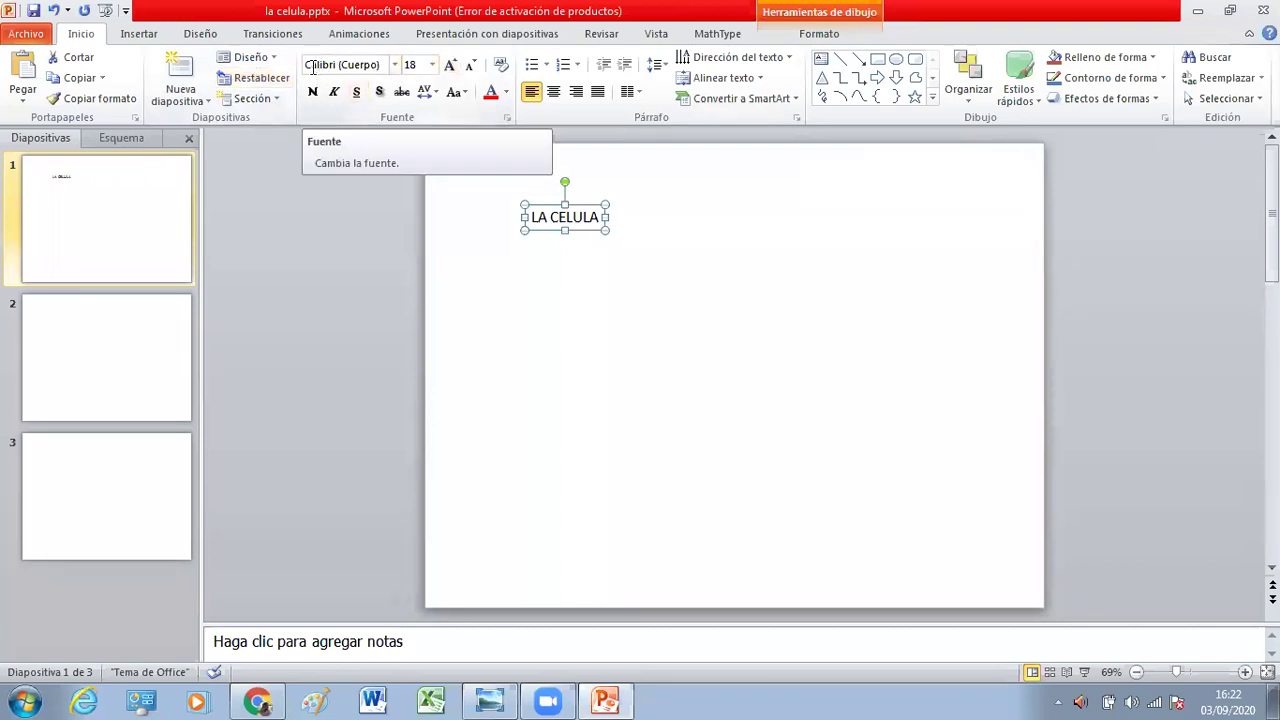
Step: Set the LA CELULA text to font size 50, keeping the Calibri font
left_click(388, 65)
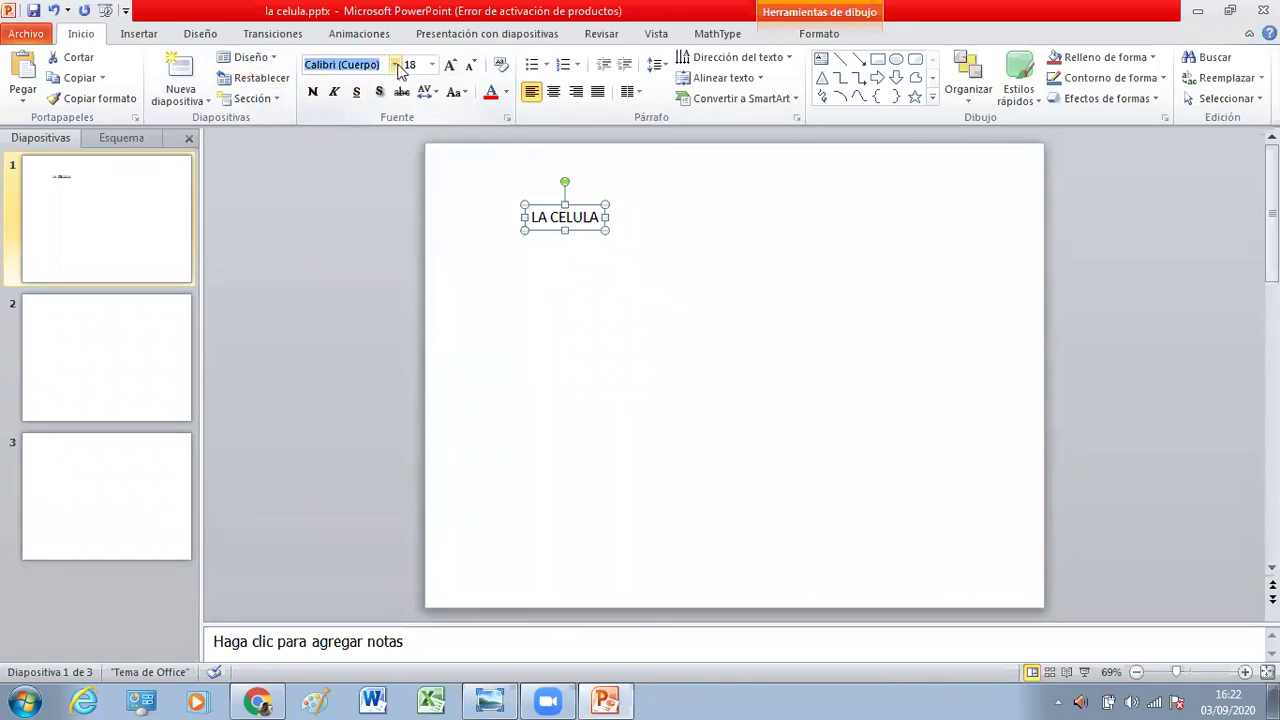
left_click(396, 66)
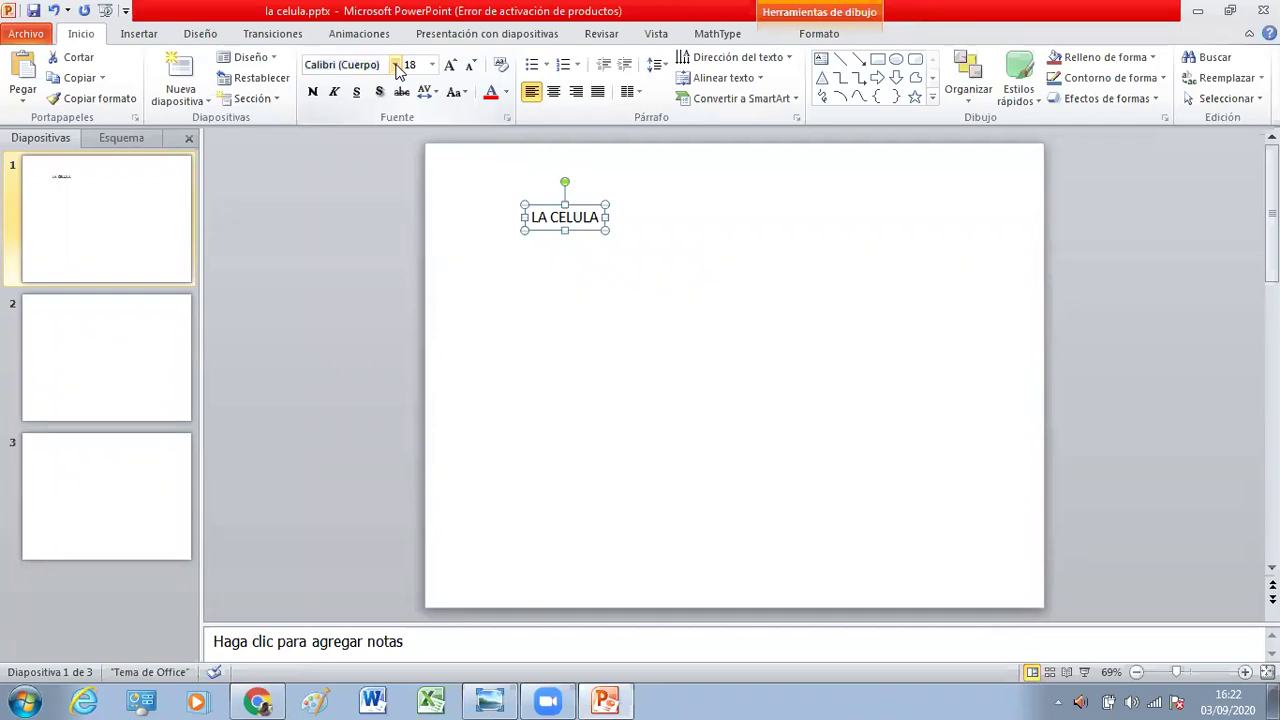
left_click(396, 66)
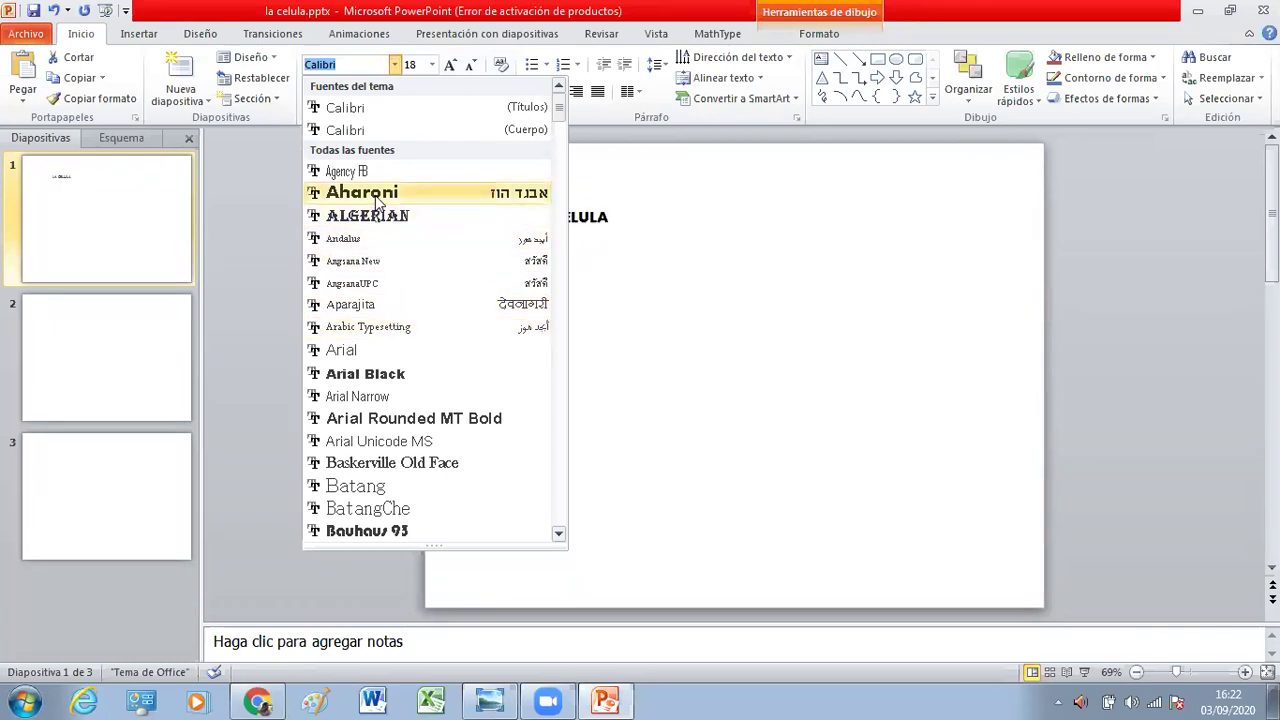
left_click(352, 67)
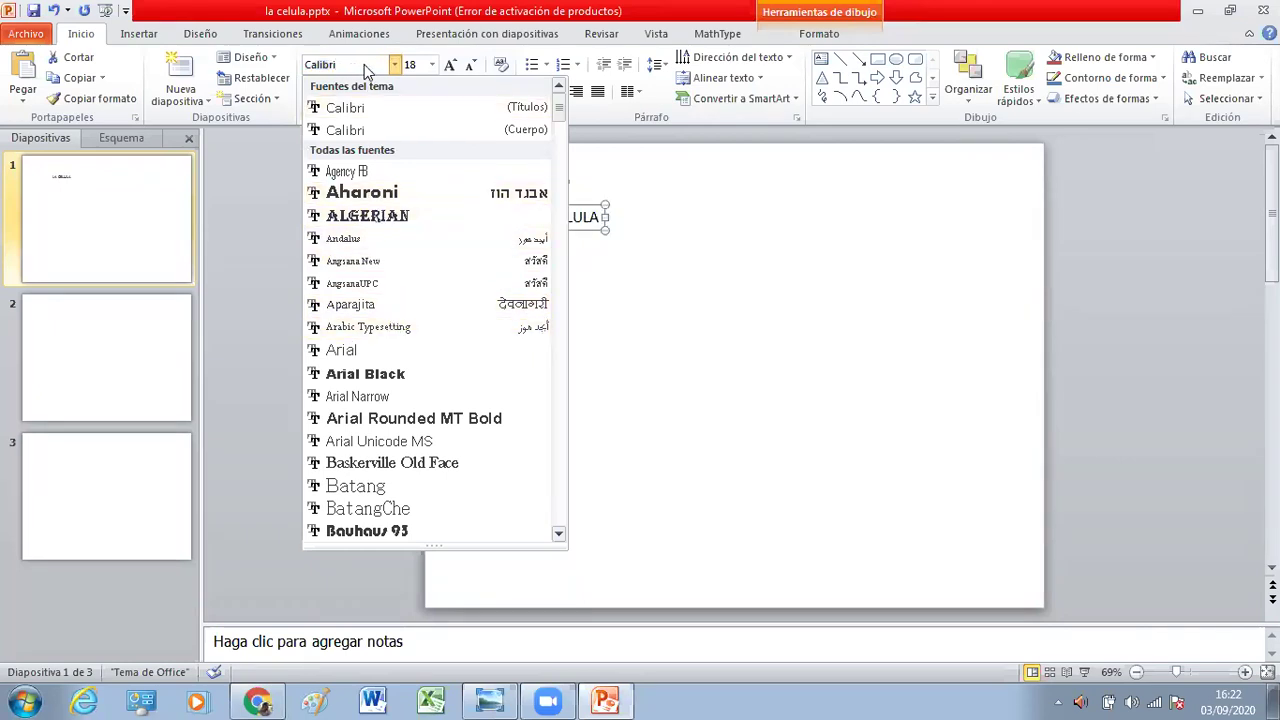
left_click(414, 66)
key("BackSpace")
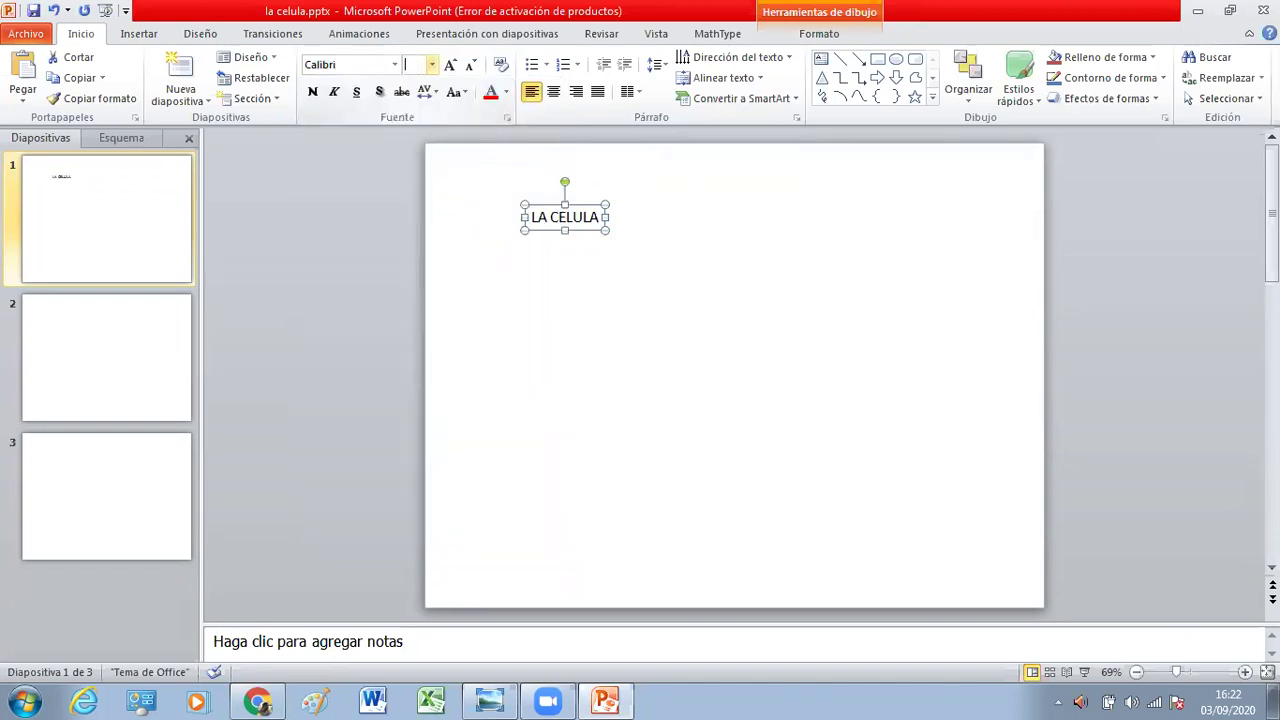
type("50")
key("Return")
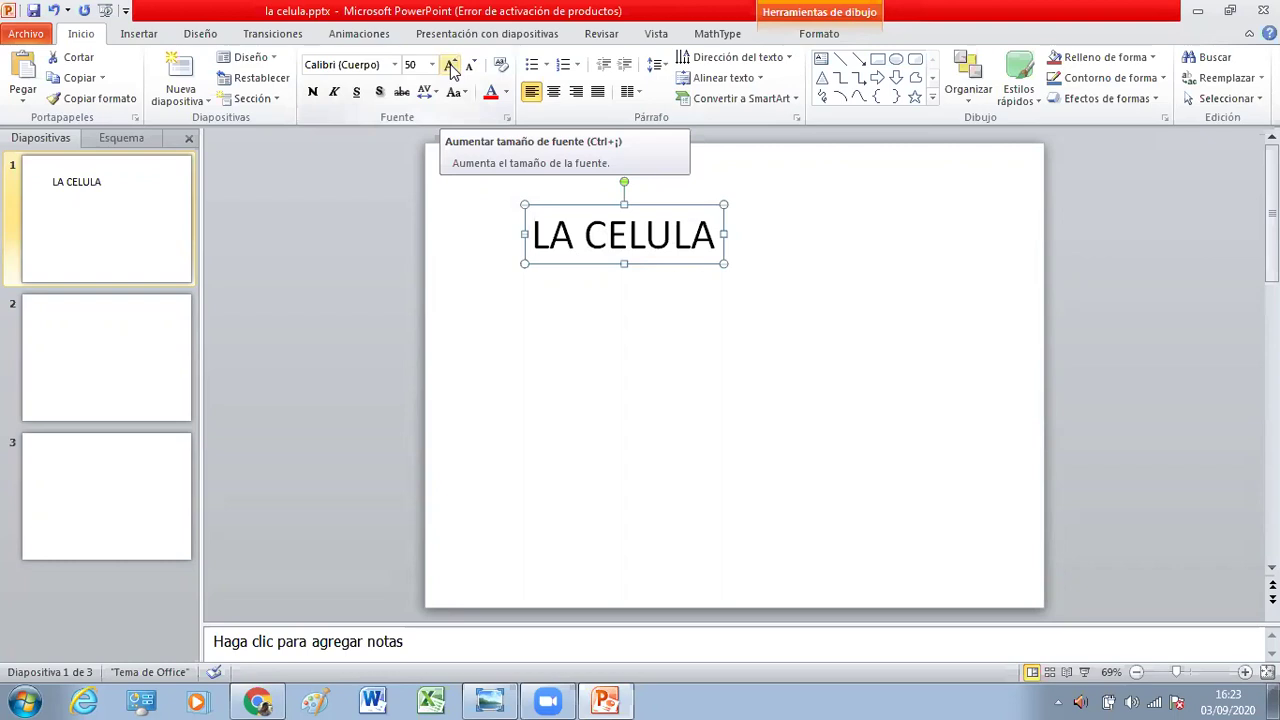
Step: Step the LA CELULA font up to 115 and drag the box to the slide's top centre
left_click(452, 67)
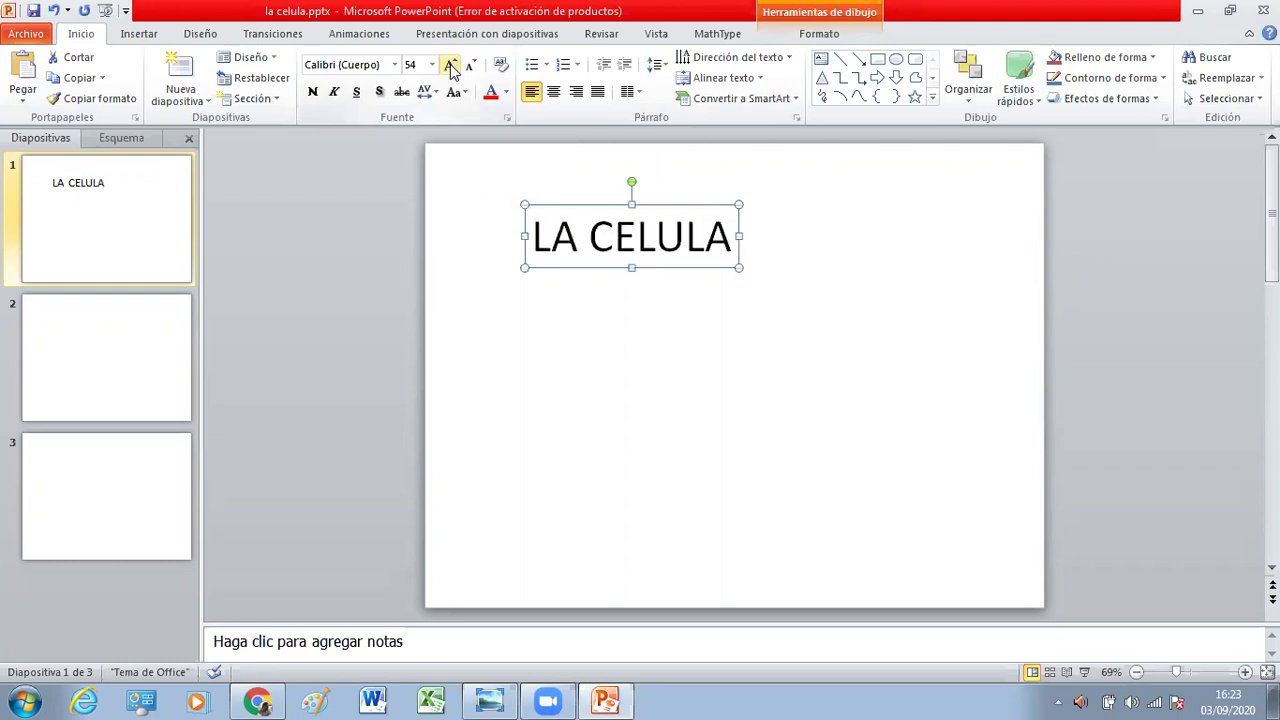
left_click(452, 67)
left_click(452, 67)
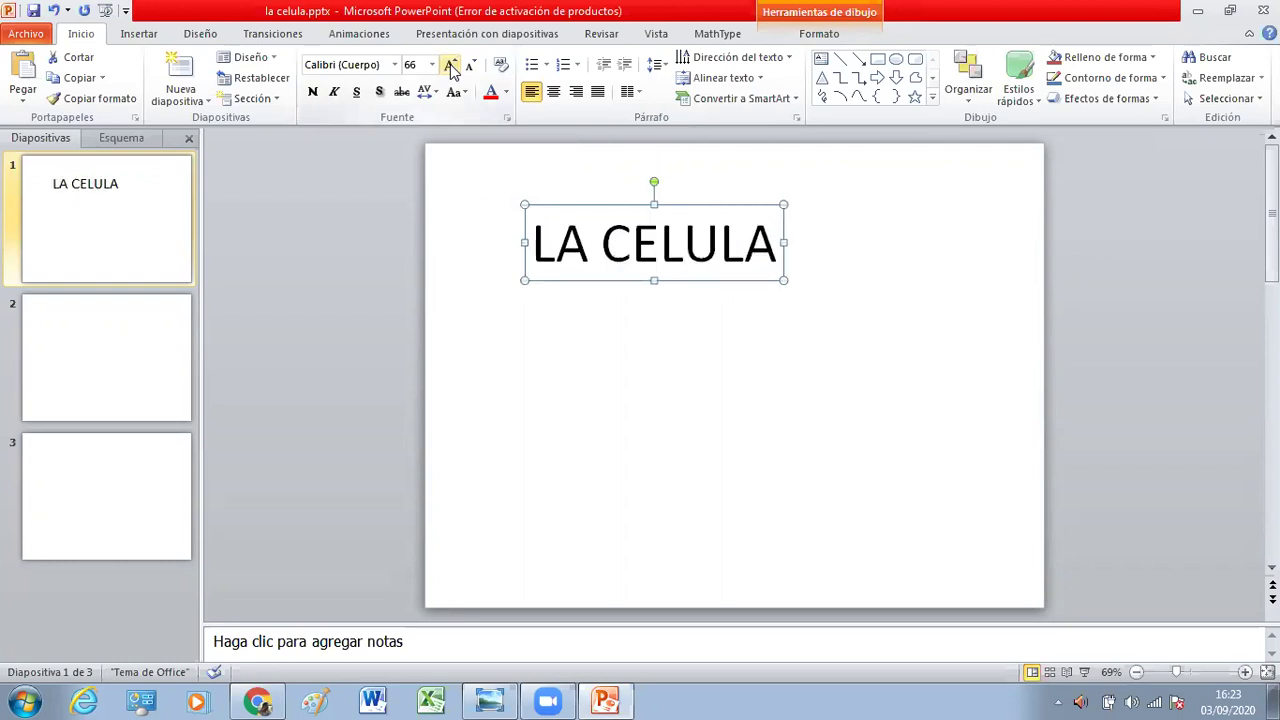
left_click(452, 67)
left_click(452, 67)
left_click(452, 67)
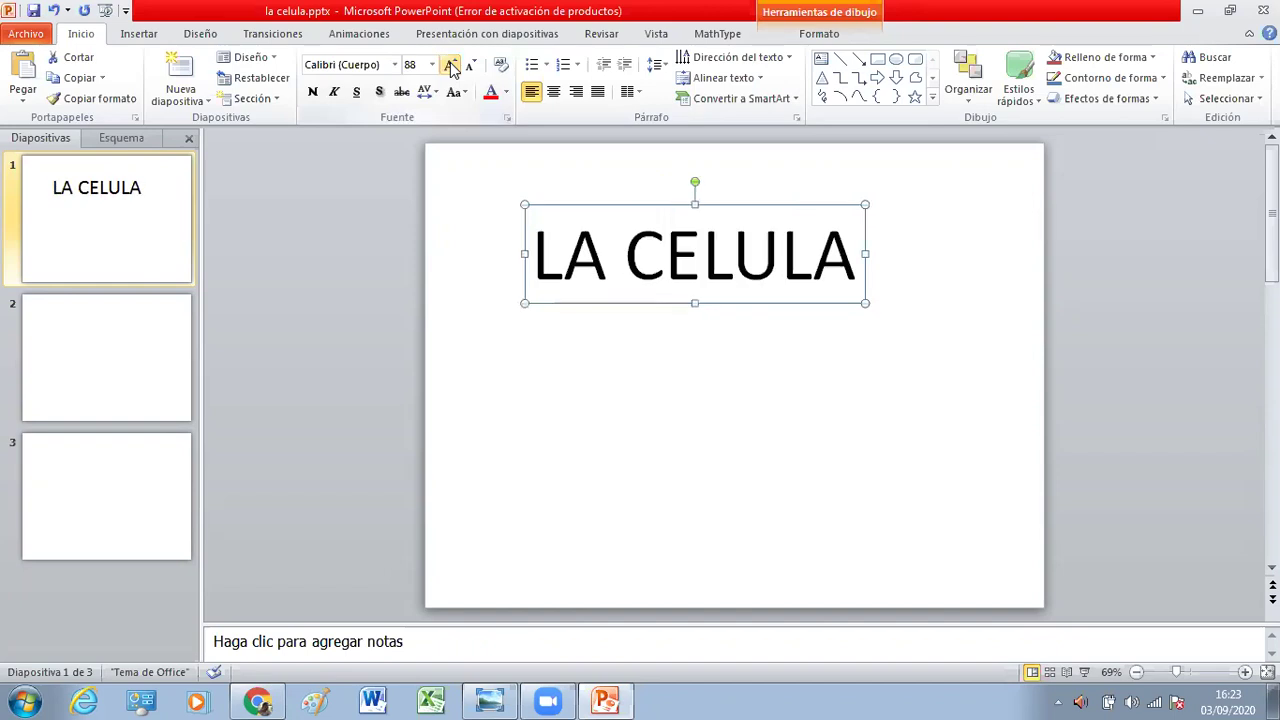
left_click(452, 67)
left_click(452, 67)
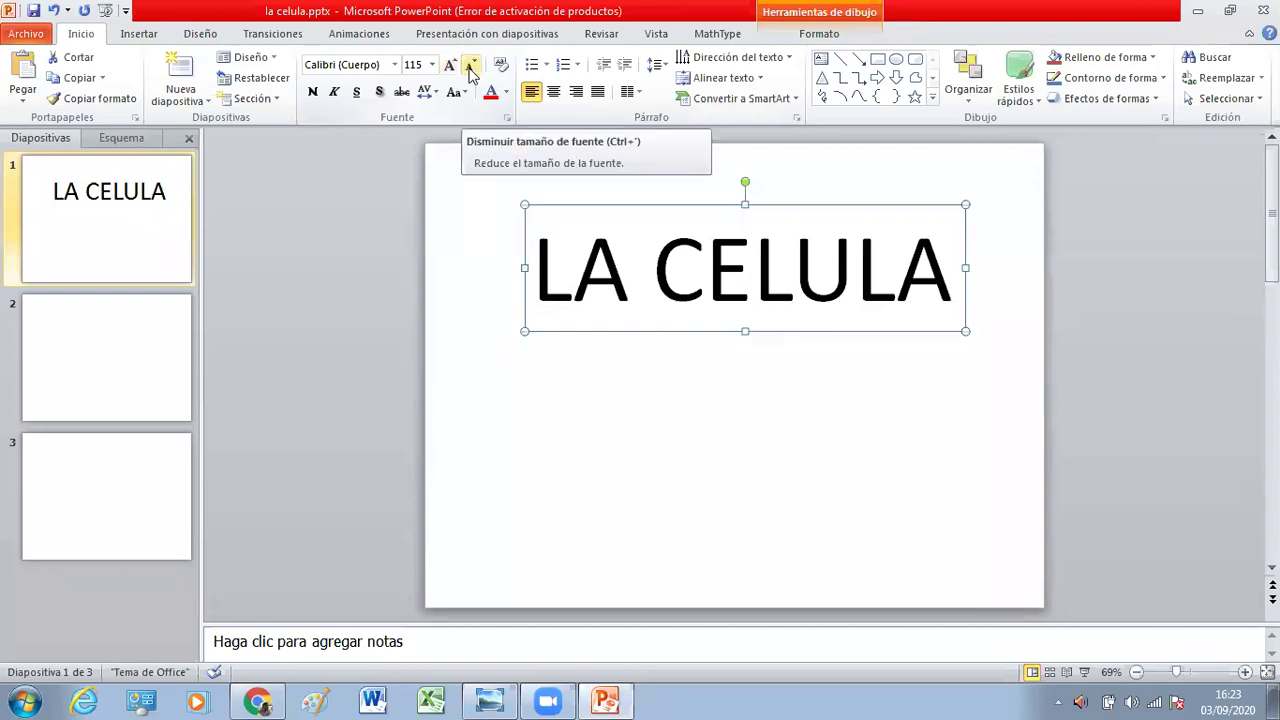
left_click(470, 68)
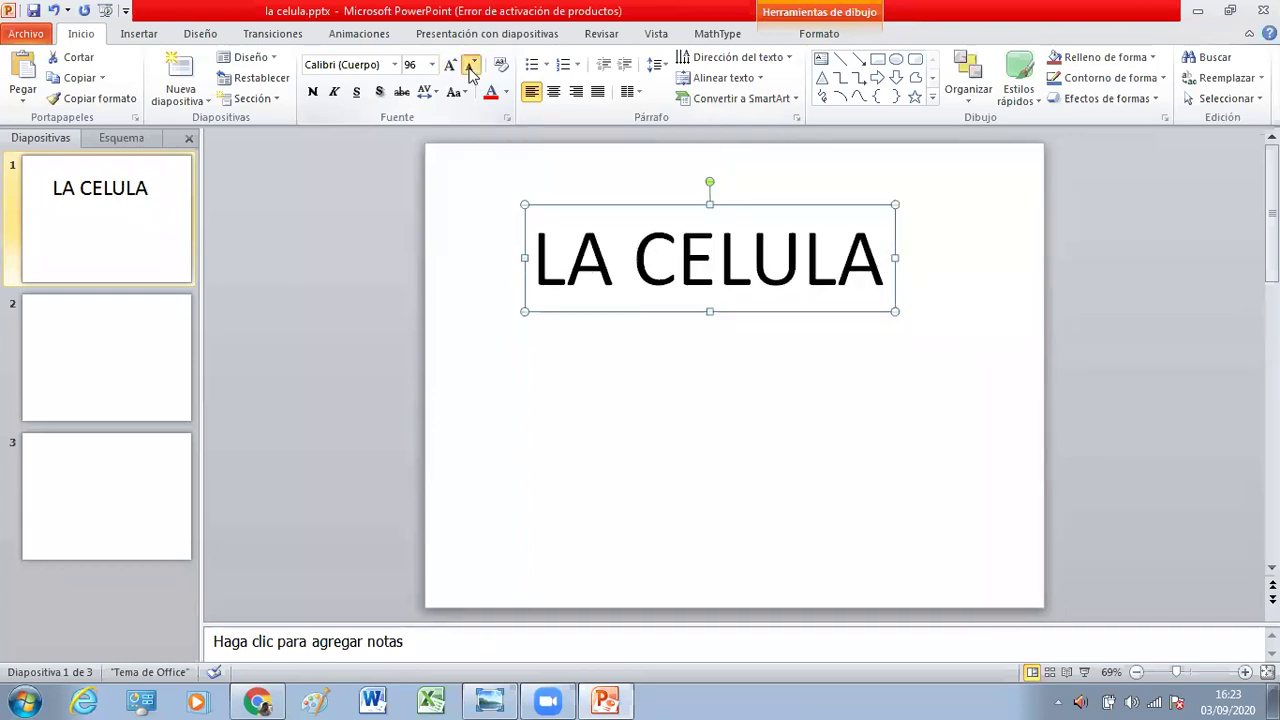
left_click(470, 68)
left_click(470, 68)
left_click(470, 68)
left_click(470, 68)
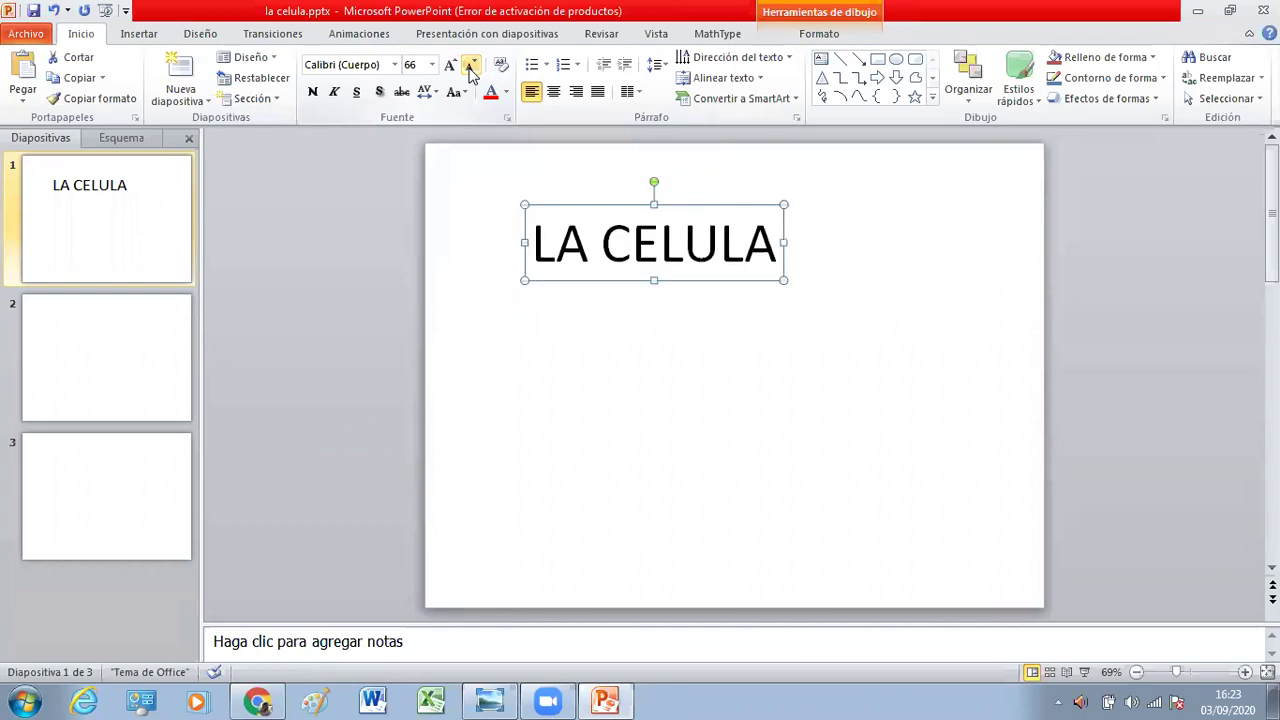
left_click(451, 68)
left_click(451, 68)
left_click(451, 68)
left_click(451, 68)
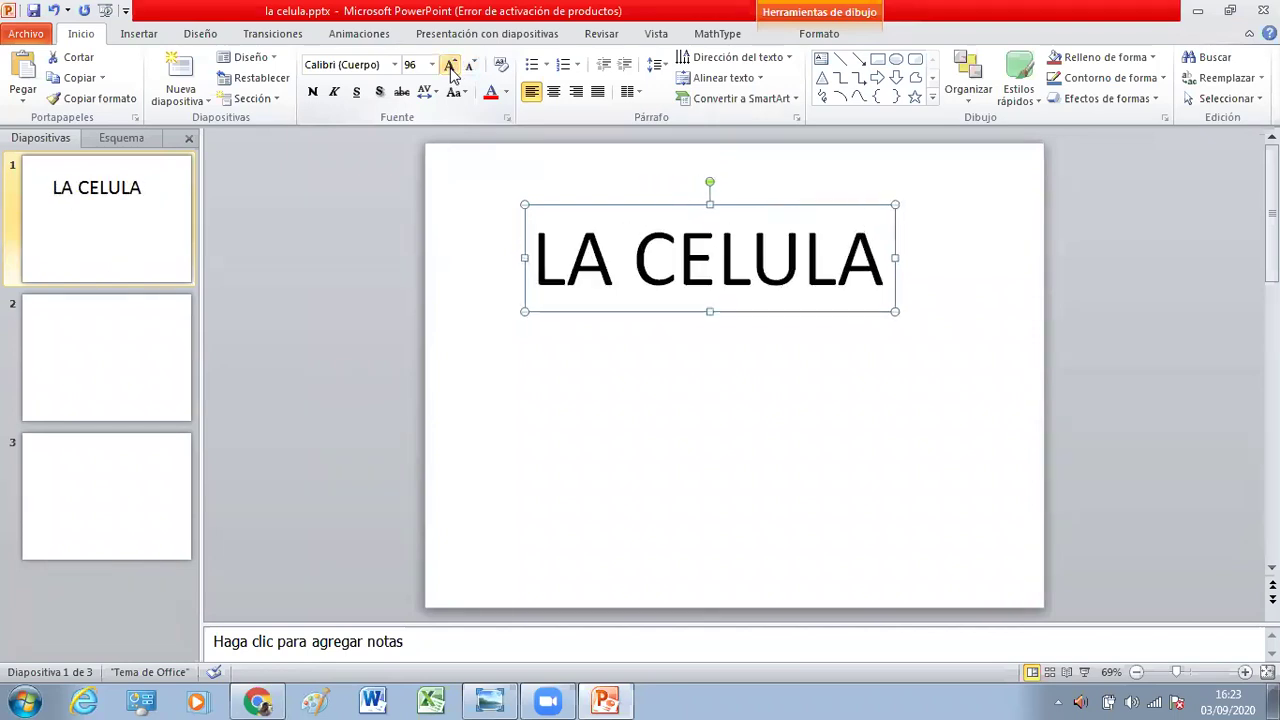
left_click(451, 68)
left_click(451, 68)
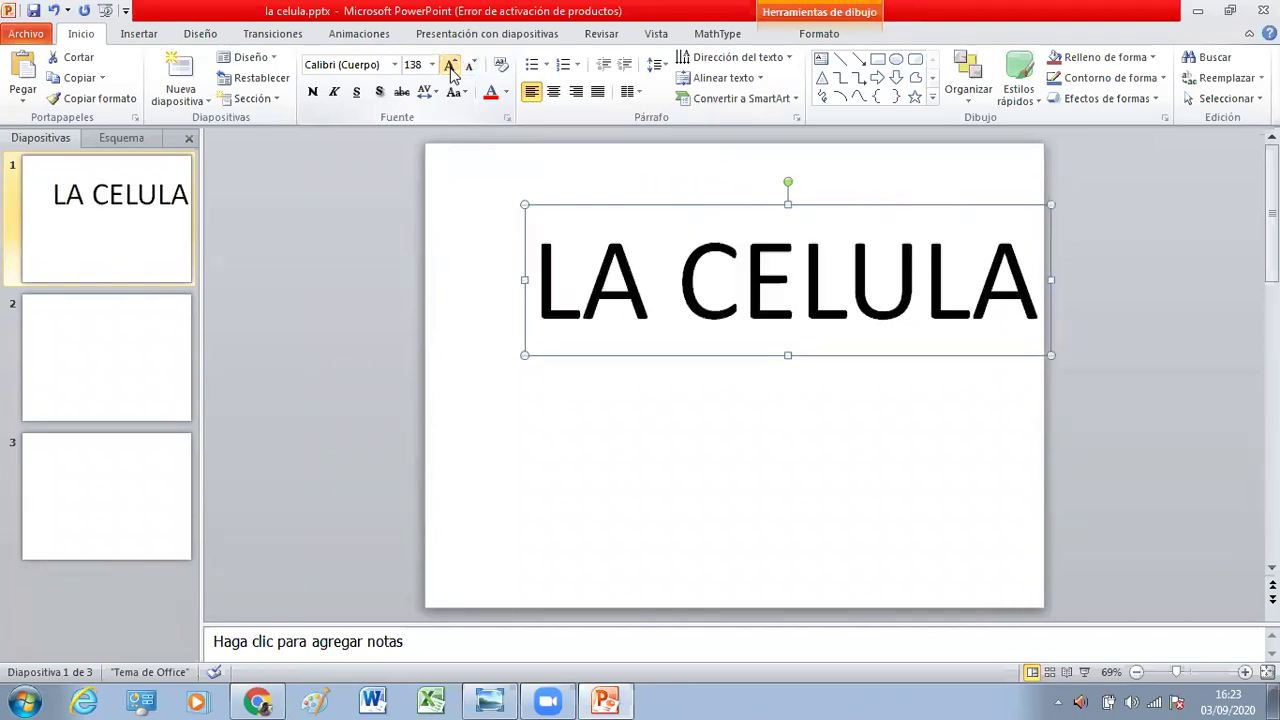
left_click(470, 66)
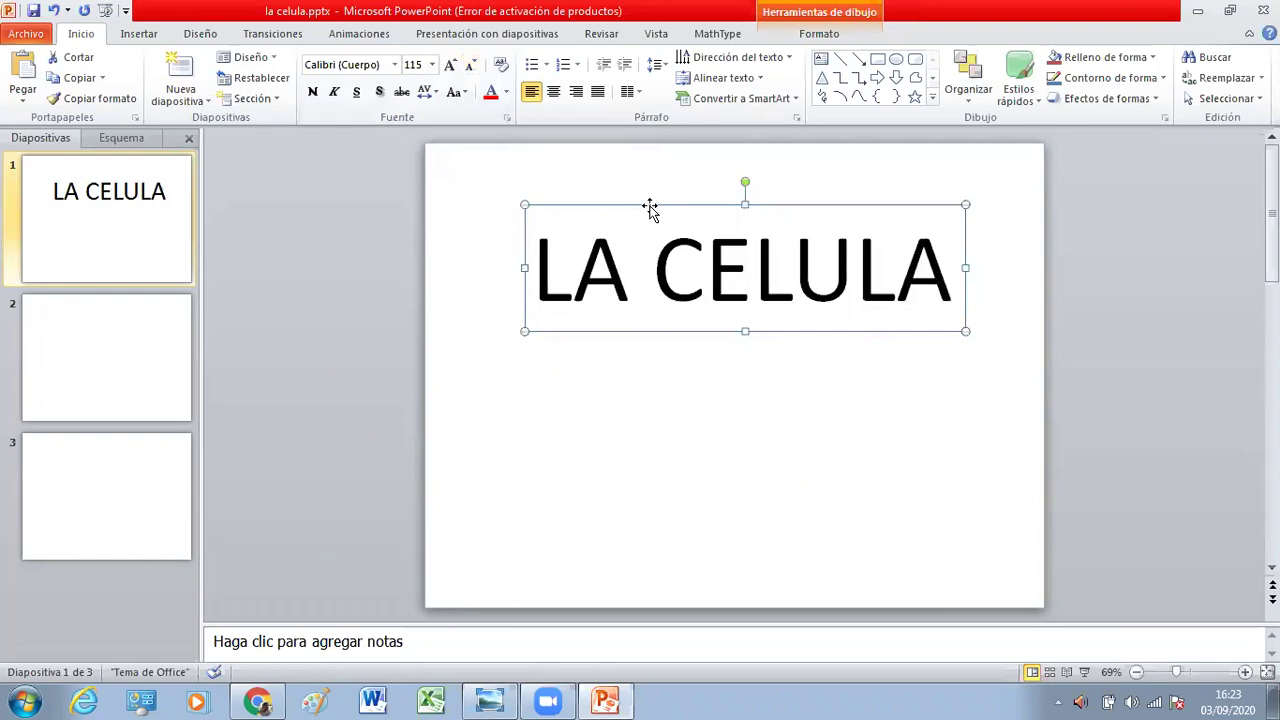
left_click_drag(650, 209, 649, 207)
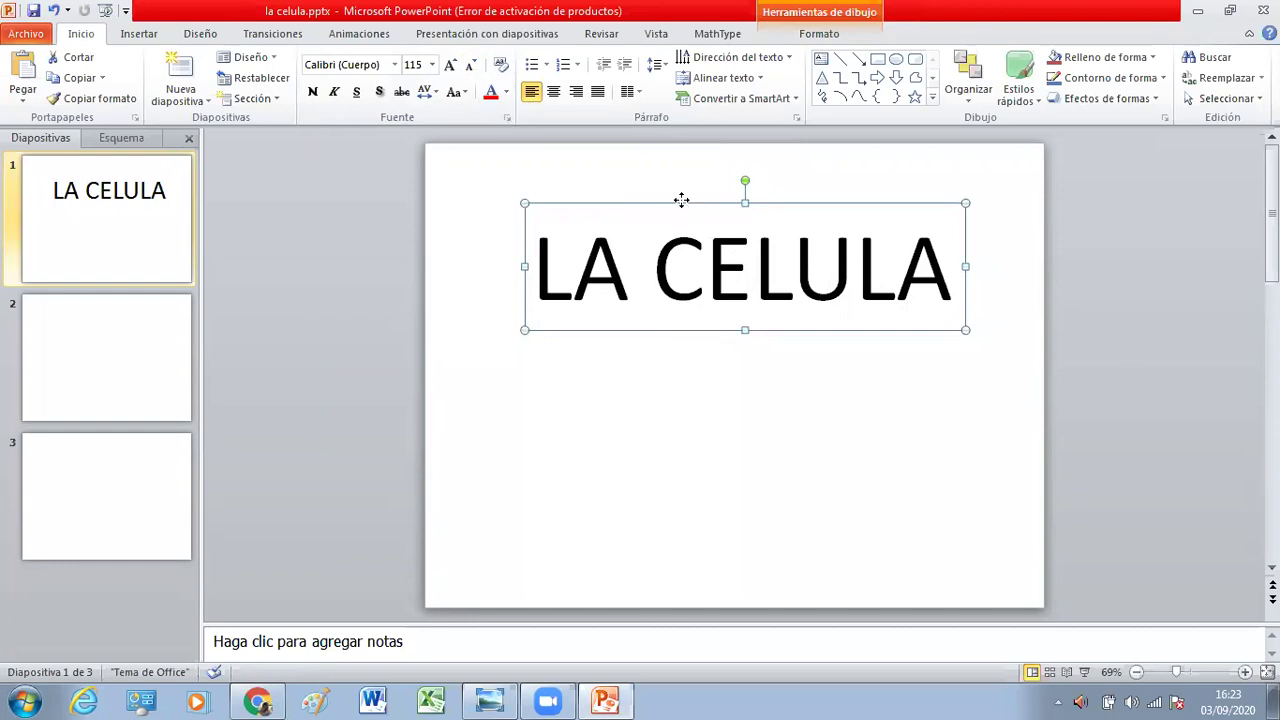
mouse_move(681, 200)
left_mouse_down()
mouse_move(683, 338)
mouse_move(627, 314)
mouse_move(678, 253)
mouse_move(679, 174)
mouse_move(695, 152)
left_mouse_up()
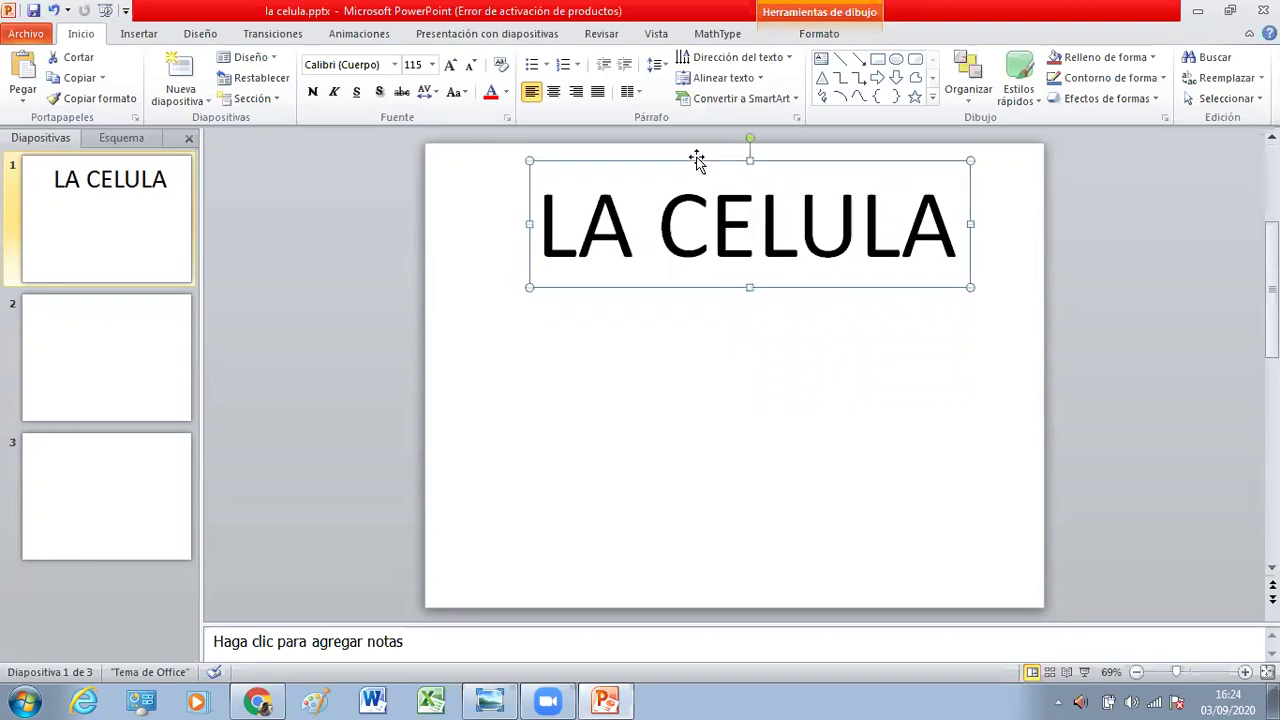
left_click(955, 224)
left_click(633, 485)
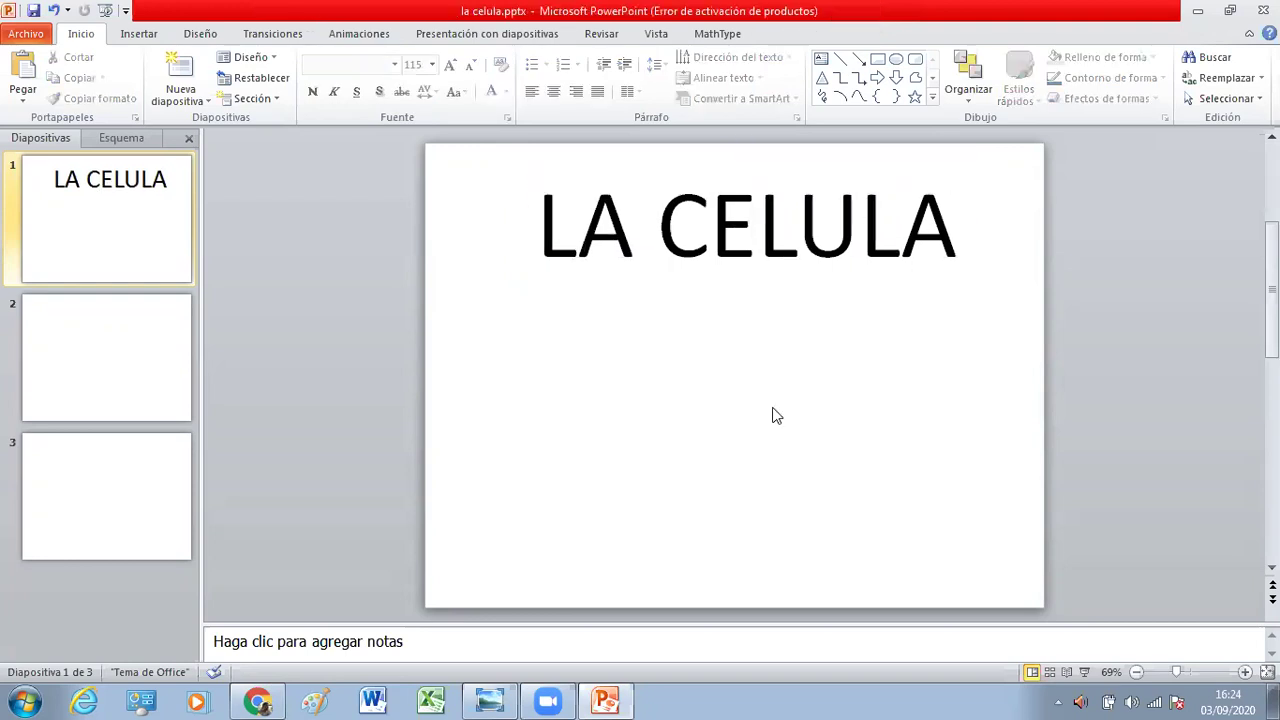
left_click(810, 240)
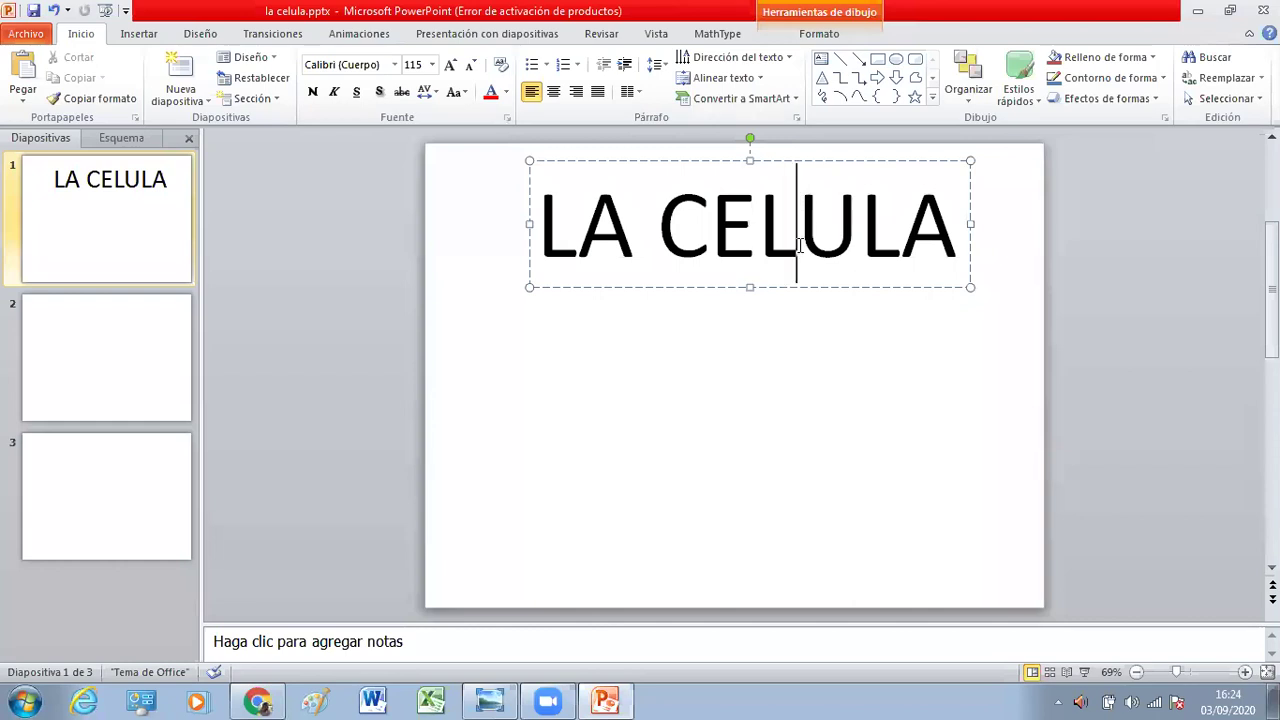
type("IIII")
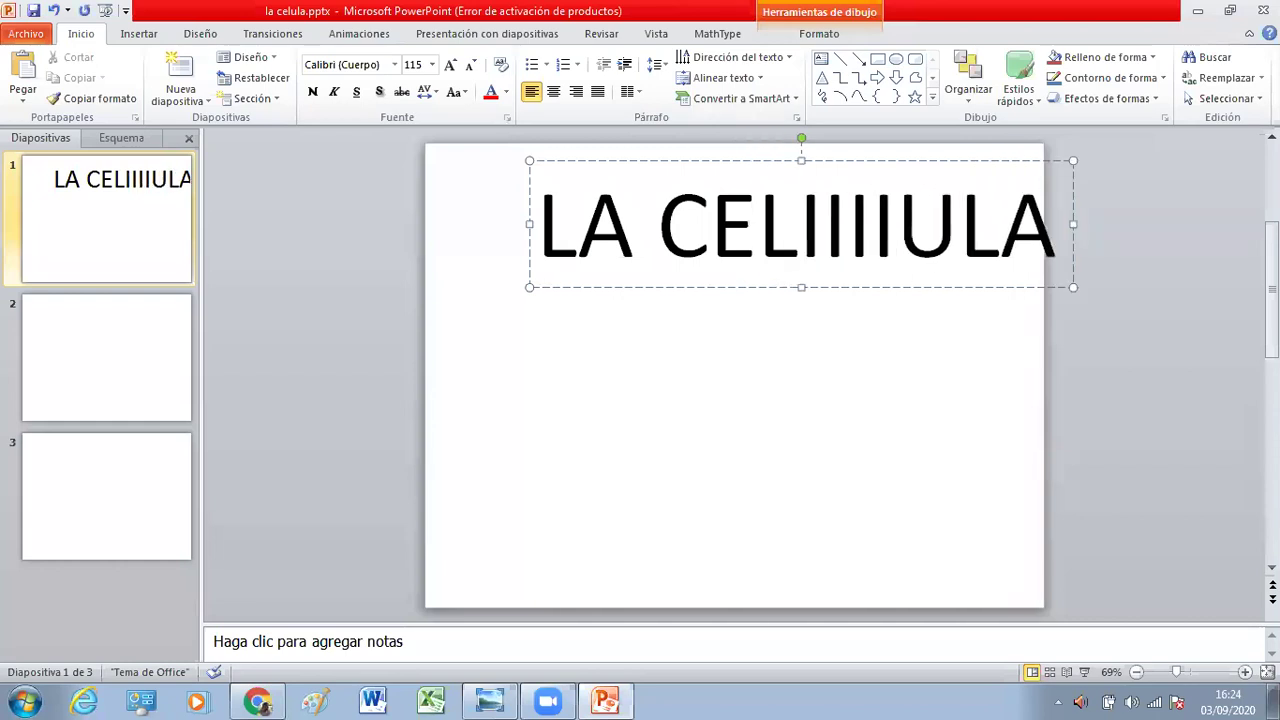
key("BackSpace")
key("BackSpace")
key("BackSpace")
key("BackSpace")
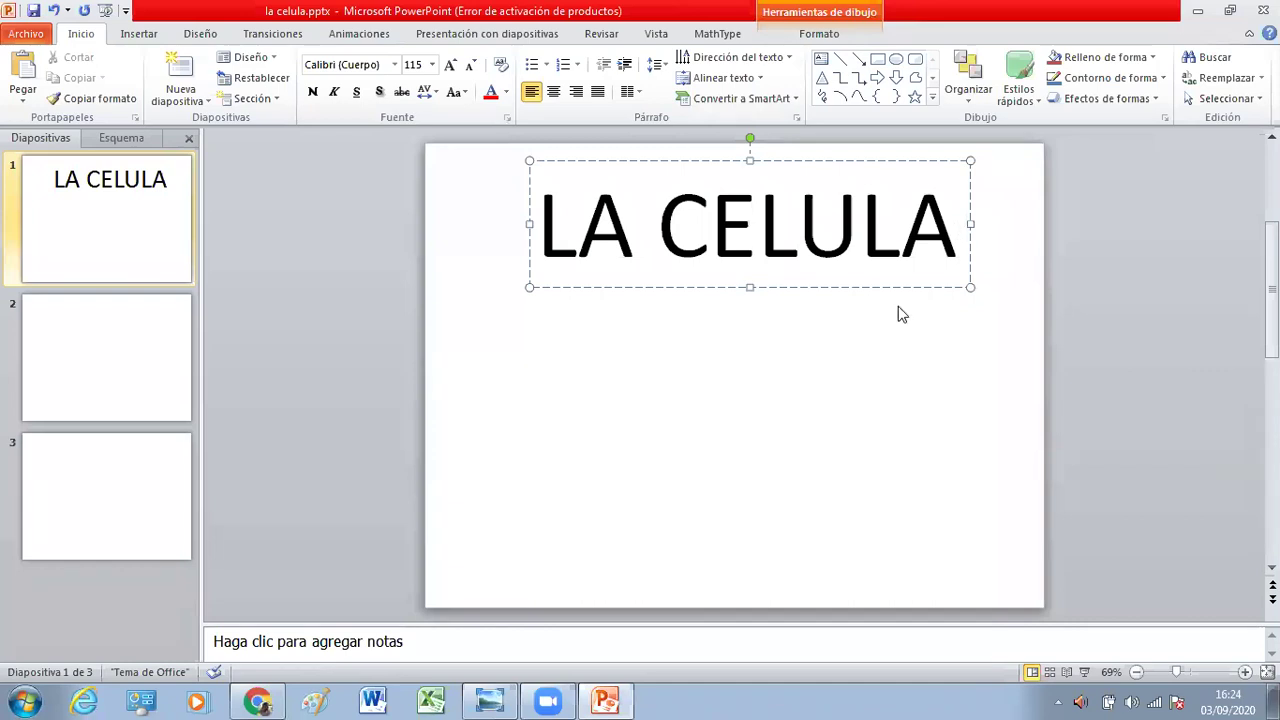
Step: Check the arrow keys in the TECLADO.png photo, then move the cursor within the LA CELULA title
left_click(499, 699)
mouse_move(1035, 400)
left_mouse_down()
mouse_move(1081, 385)
mouse_move(1081, 168)
left_mouse_up()
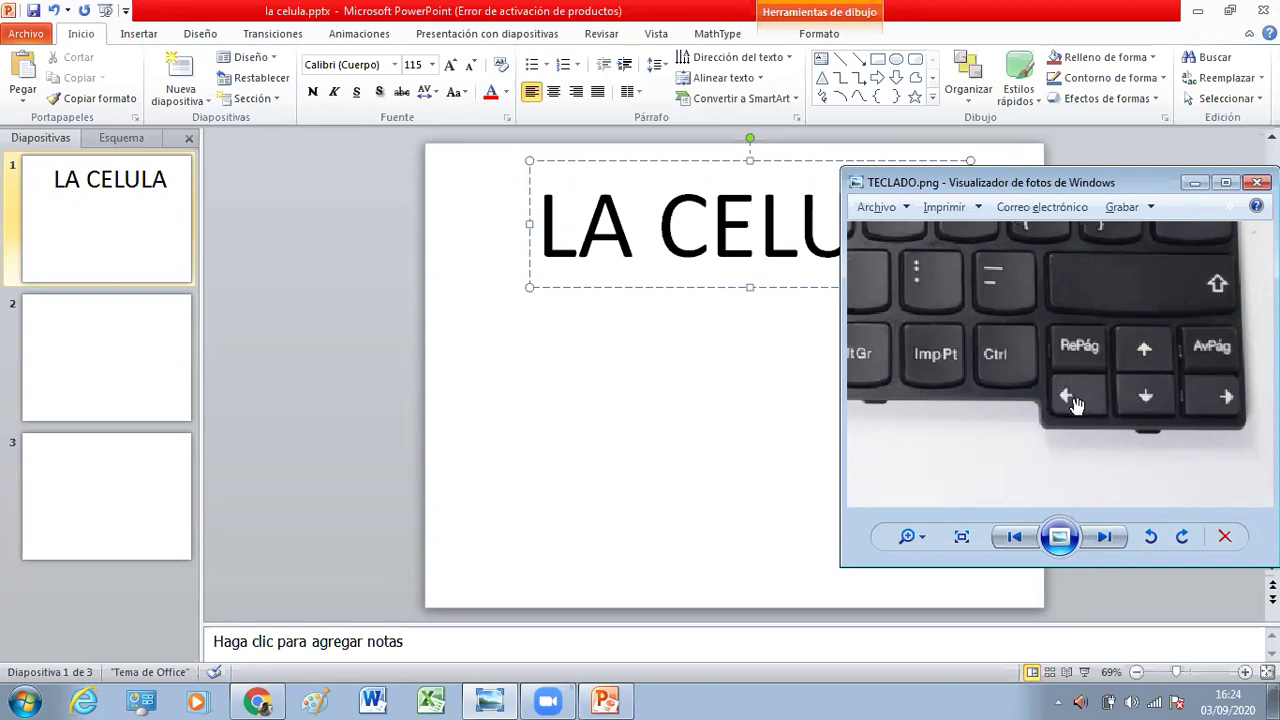
left_click(678, 569)
key("Left")
key("Left")
key("Left")
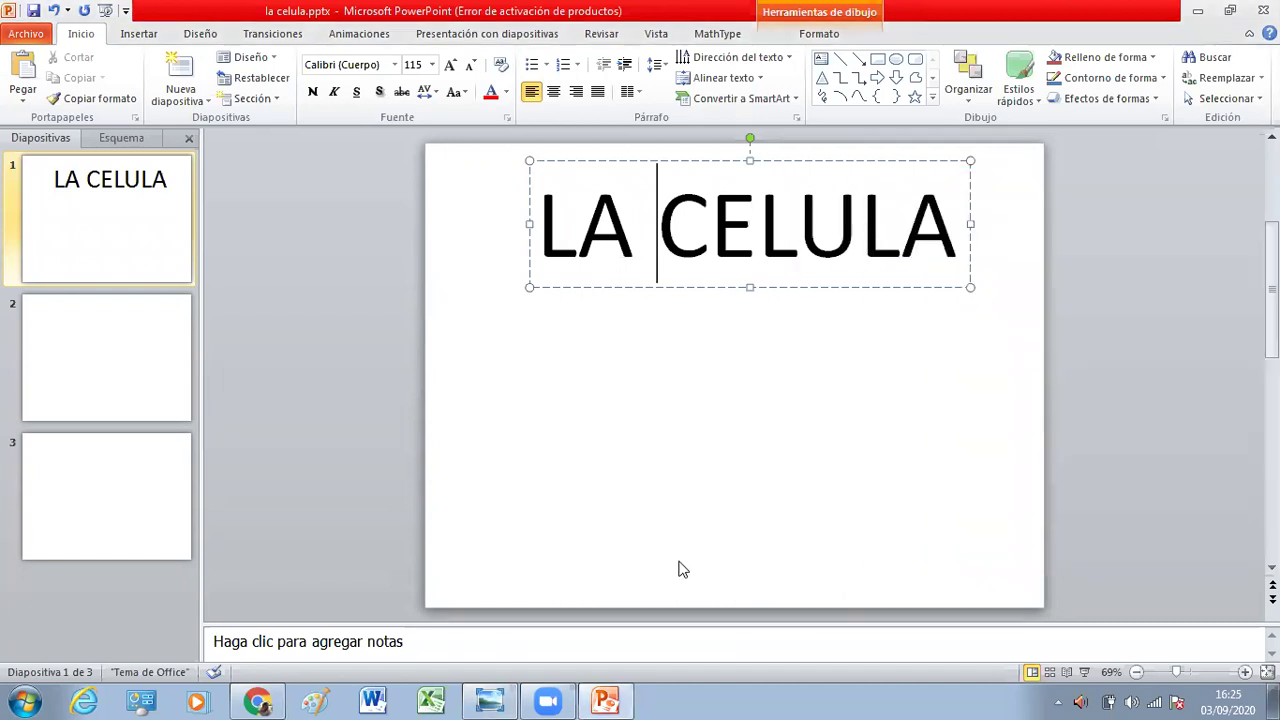
key("Left")
key("Left")
key("Left")
key("Right")
key("Right")
key("Right")
key("Right")
key("Right")
key("Right")
key("Right")
Step: Select and deselect the LA CELULA title text, then bring TECLADO.png back in front
left_click_drag(957, 242, 498, 220)
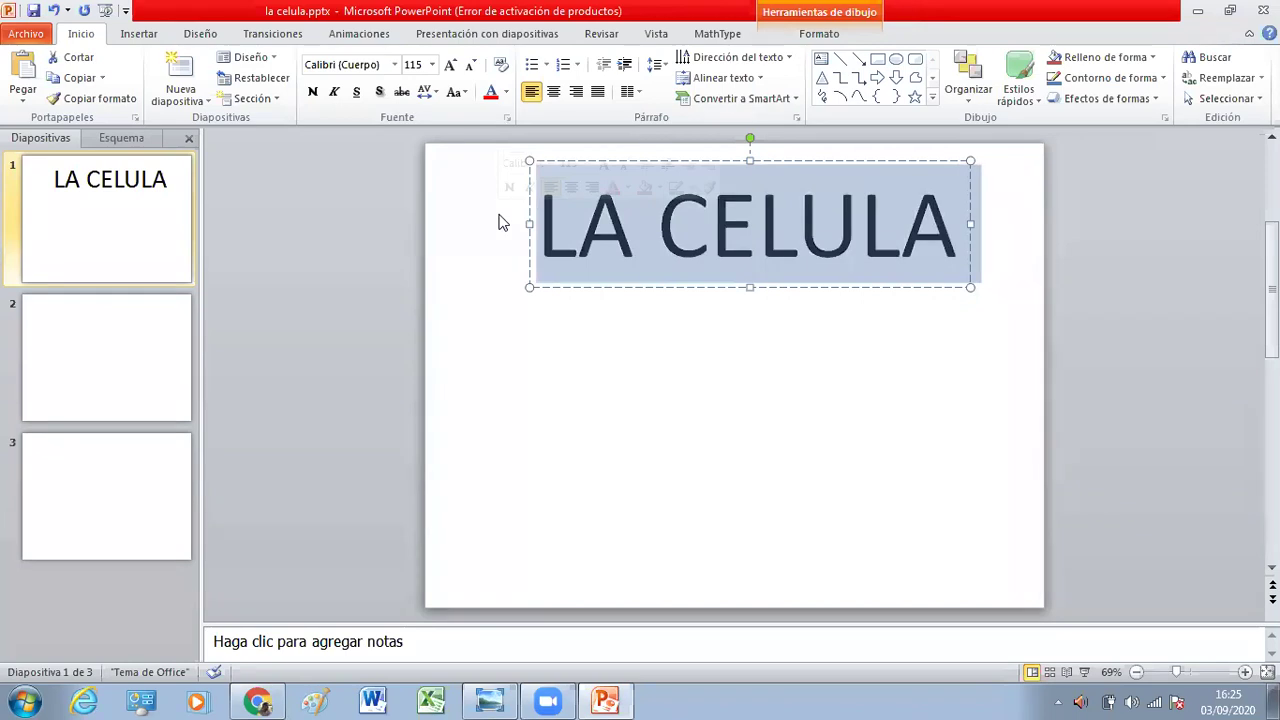
left_click(903, 240)
left_click(957, 235)
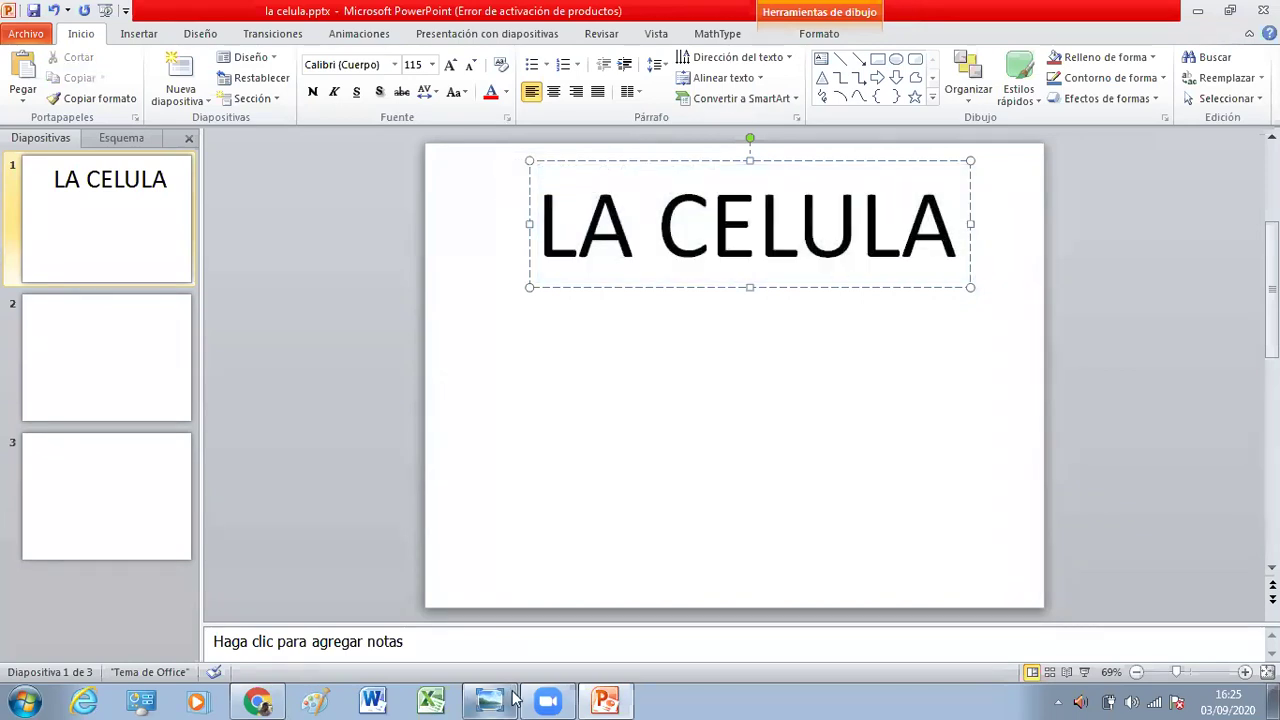
left_click(500, 698)
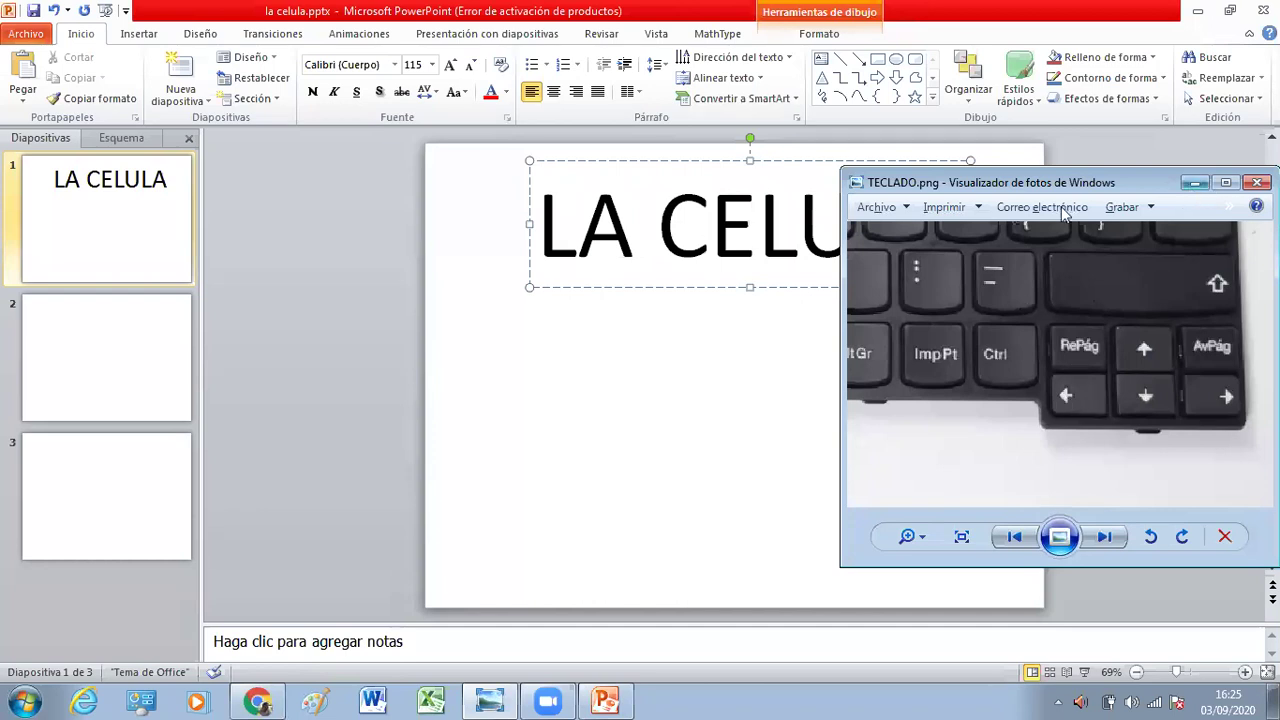
Step: Minimize the keyboard photo, select the LA CELULA title and apply red font colour
left_click(1194, 183)
left_click(949, 234)
key("shift+Left")
key("shift+Left")
key("shift+Left")
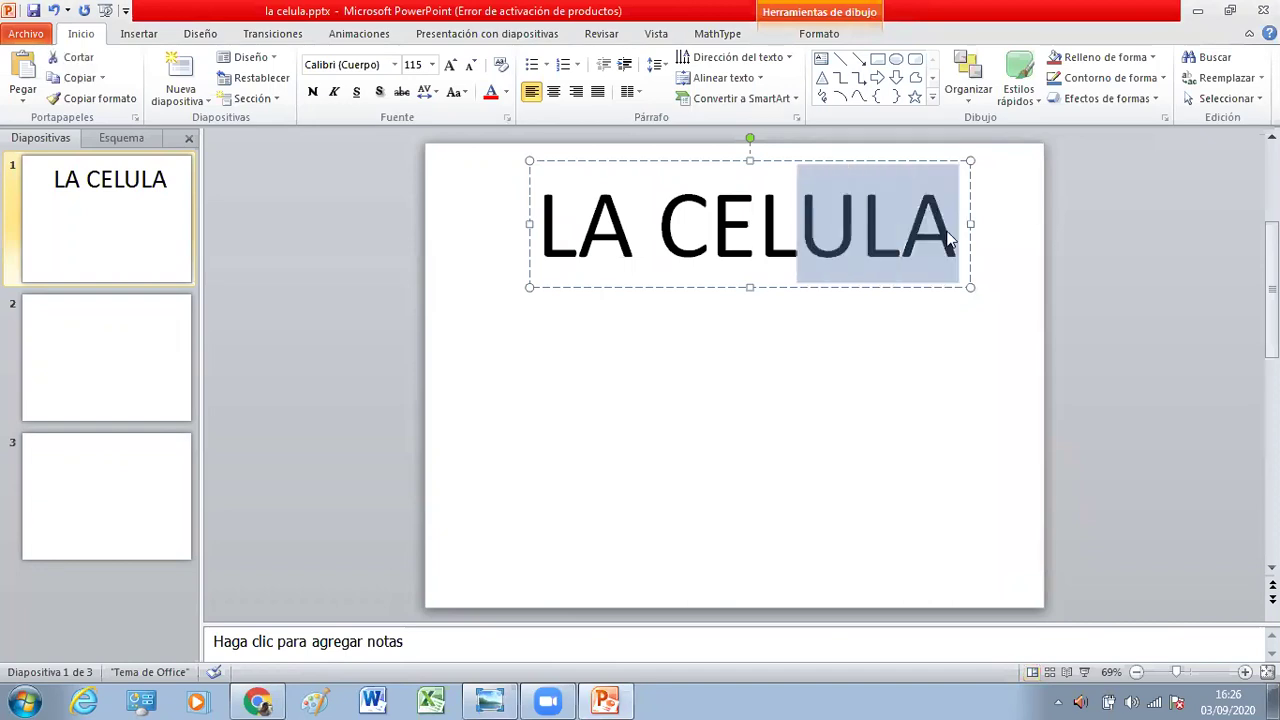
key("shift+Left")
key("shift+Left")
key("shift+Left")
key("shift+Left")
key("shift+Left")
key("shift+Left")
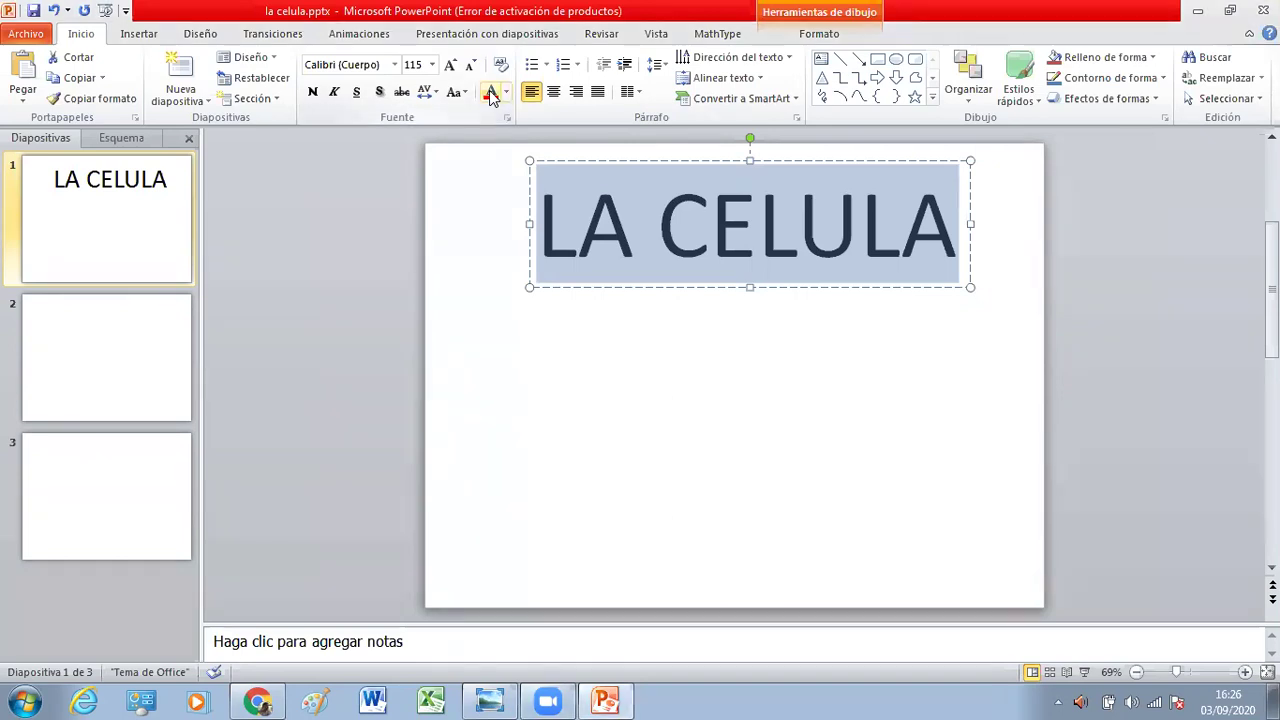
left_click(491, 93)
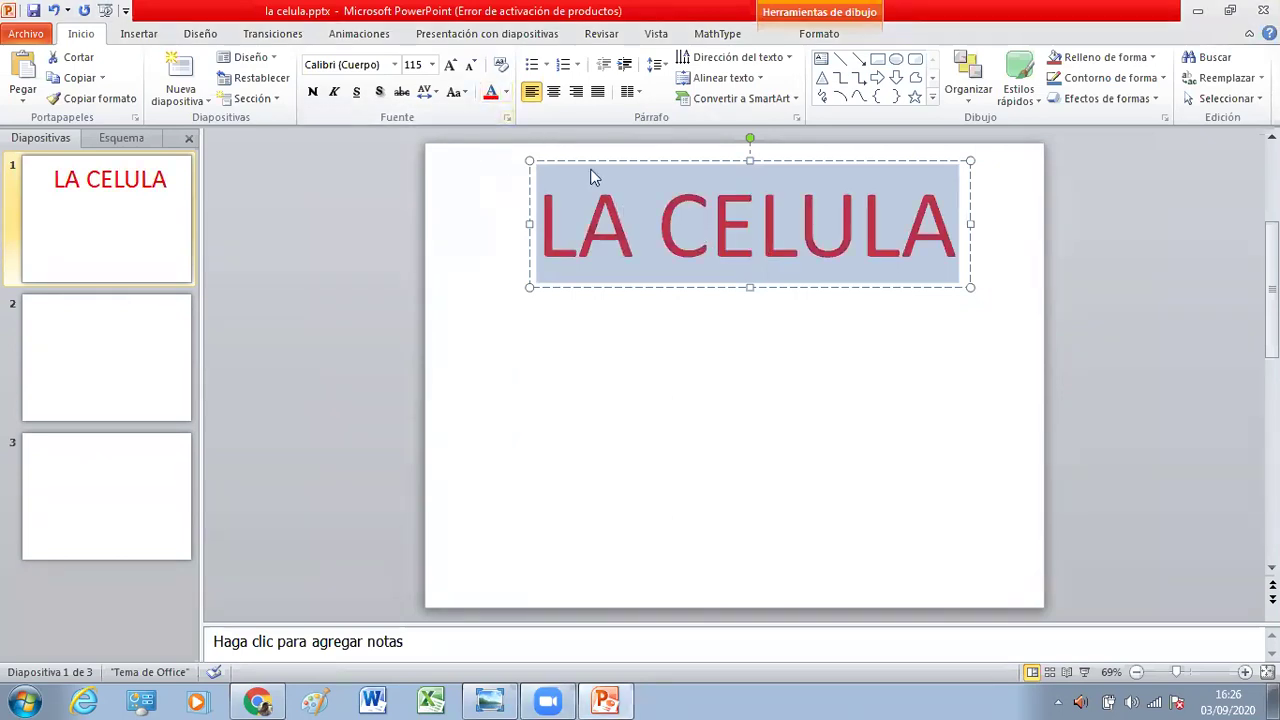
left_click(506, 97)
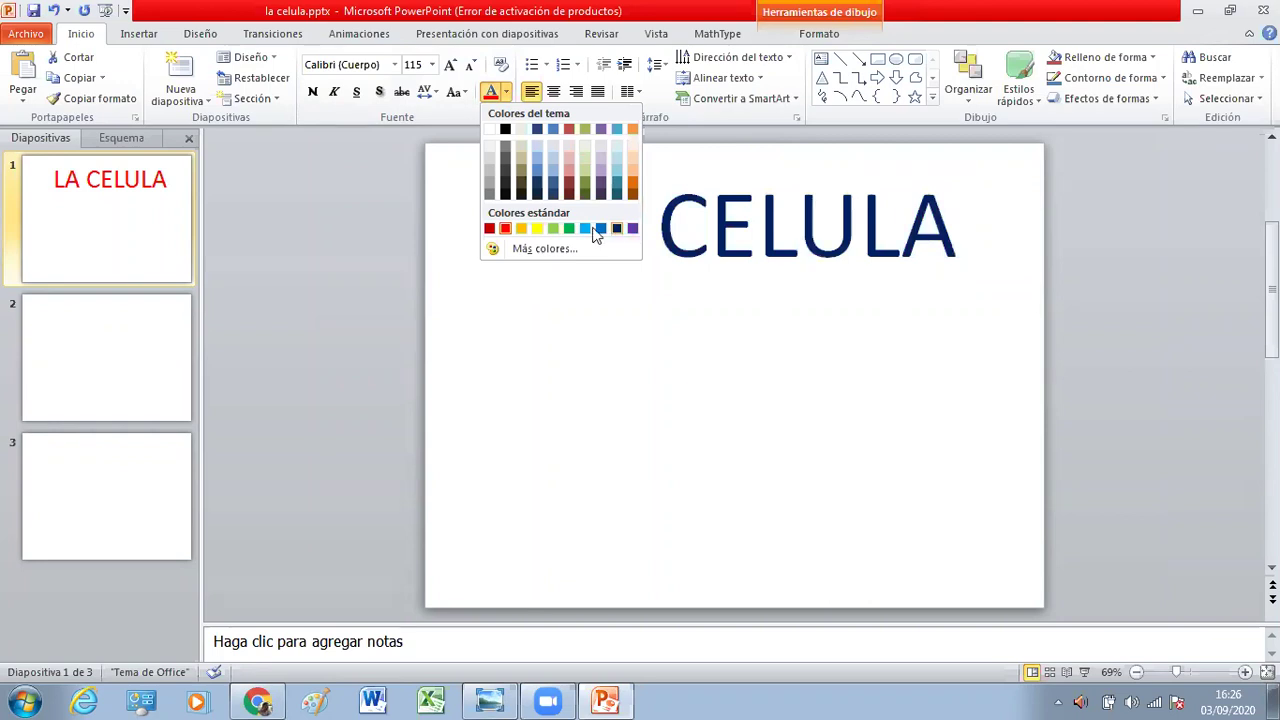
Step: Change the LA CELULA title text to white and select the title box as a shape
left_click(489, 130)
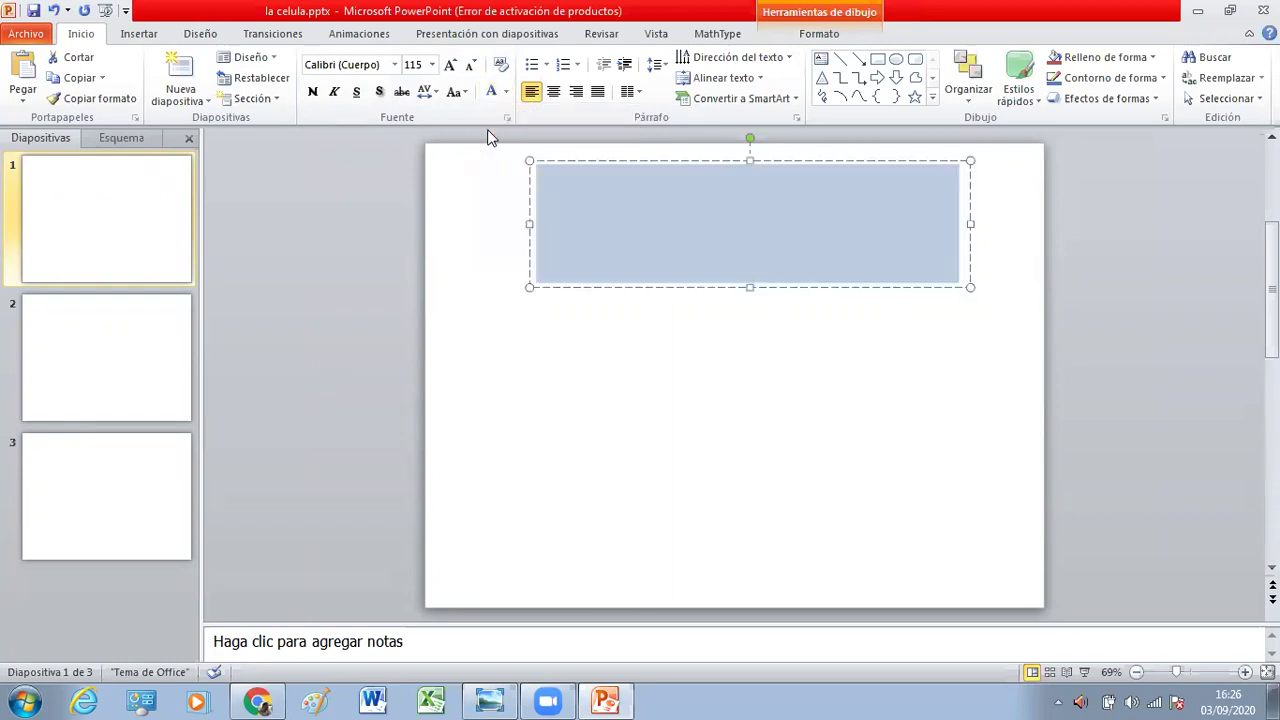
left_click(622, 227)
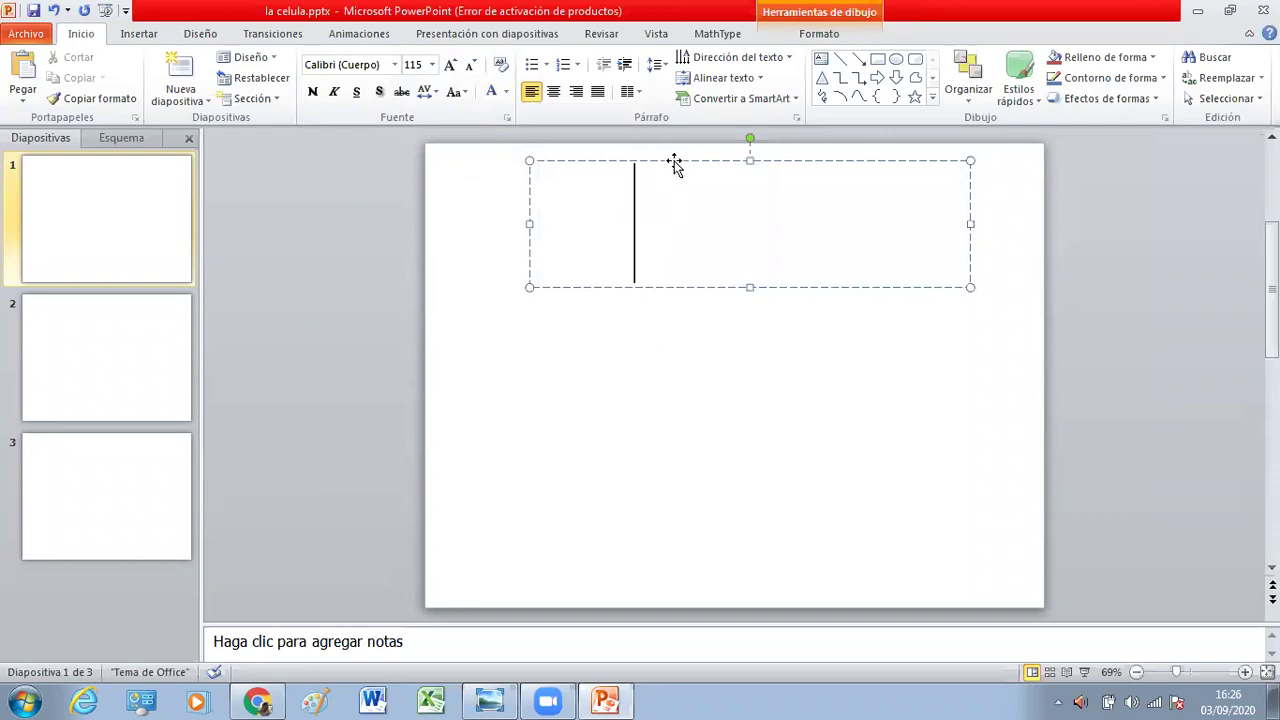
left_click(788, 287)
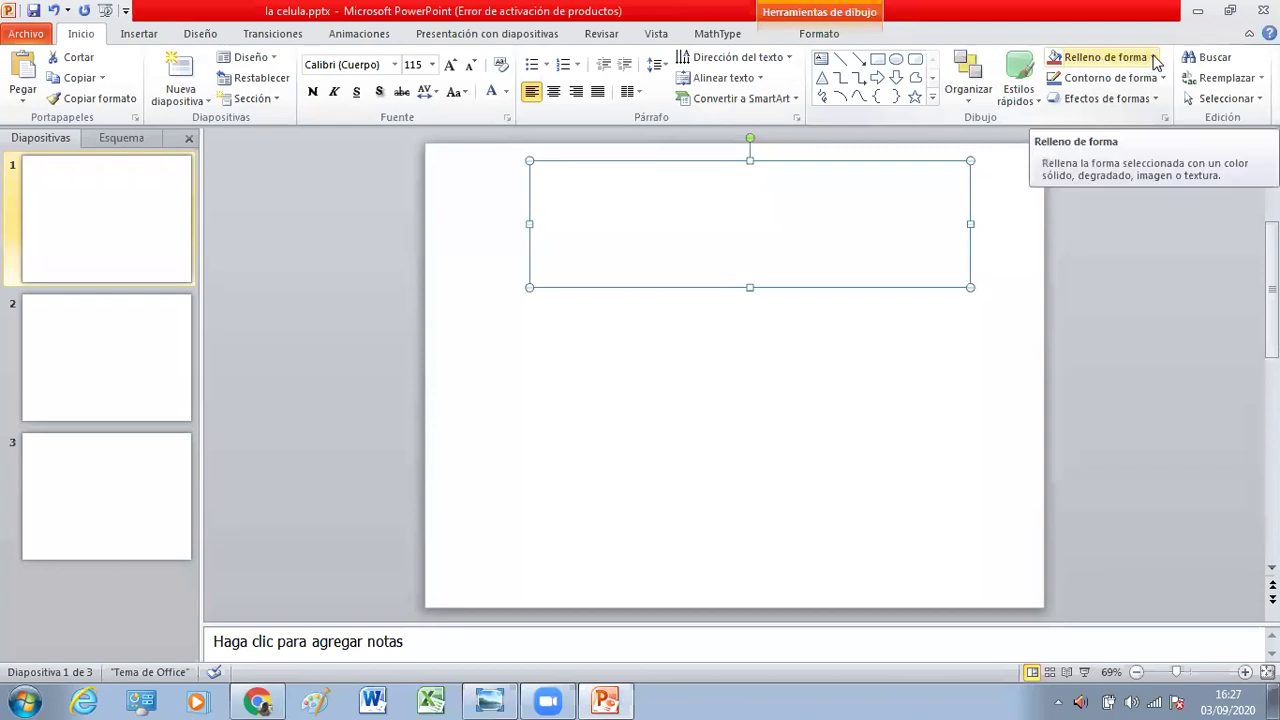
Step: Fill the title box with black and give it a 2¼ pt outline
left_click(1156, 62)
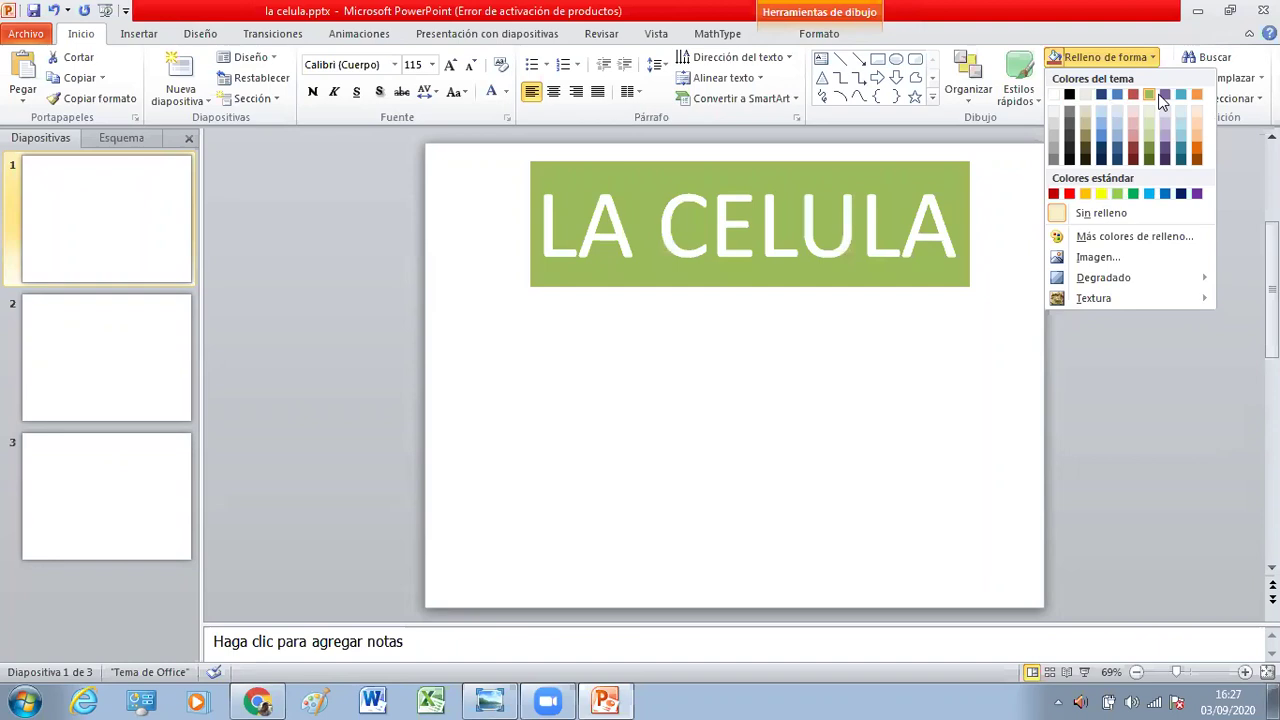
left_click(1069, 96)
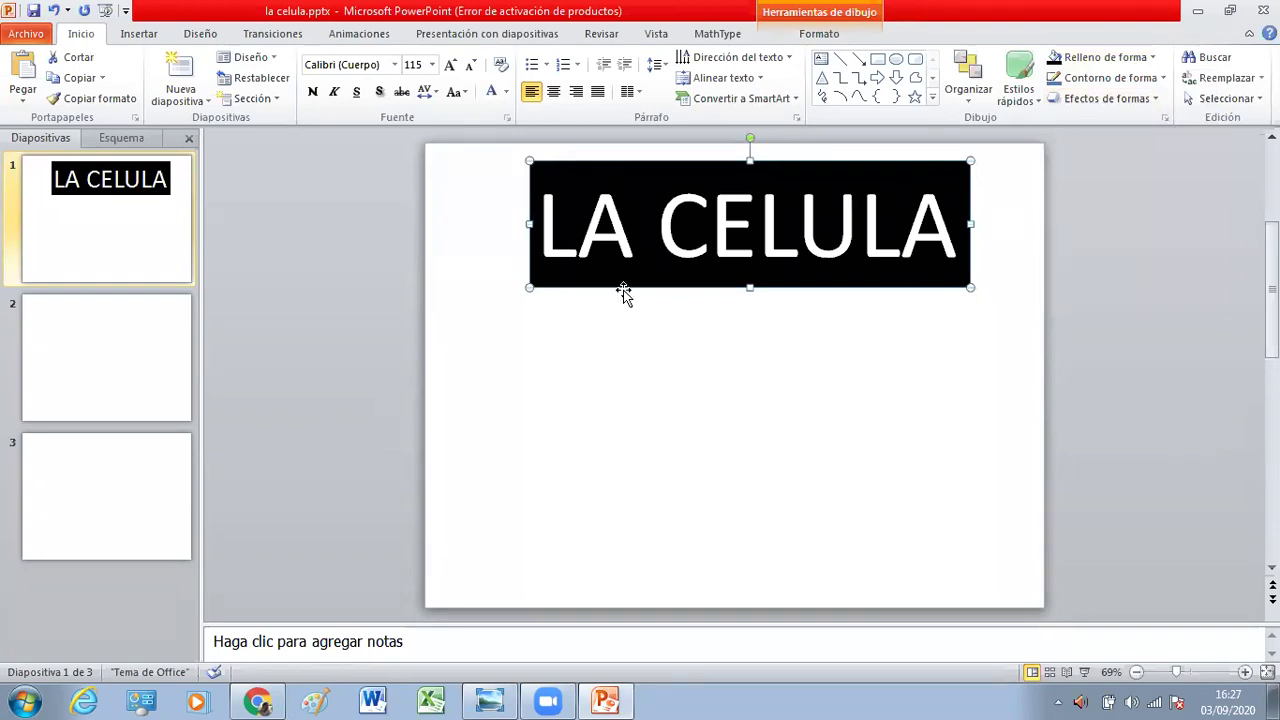
left_click(1163, 82)
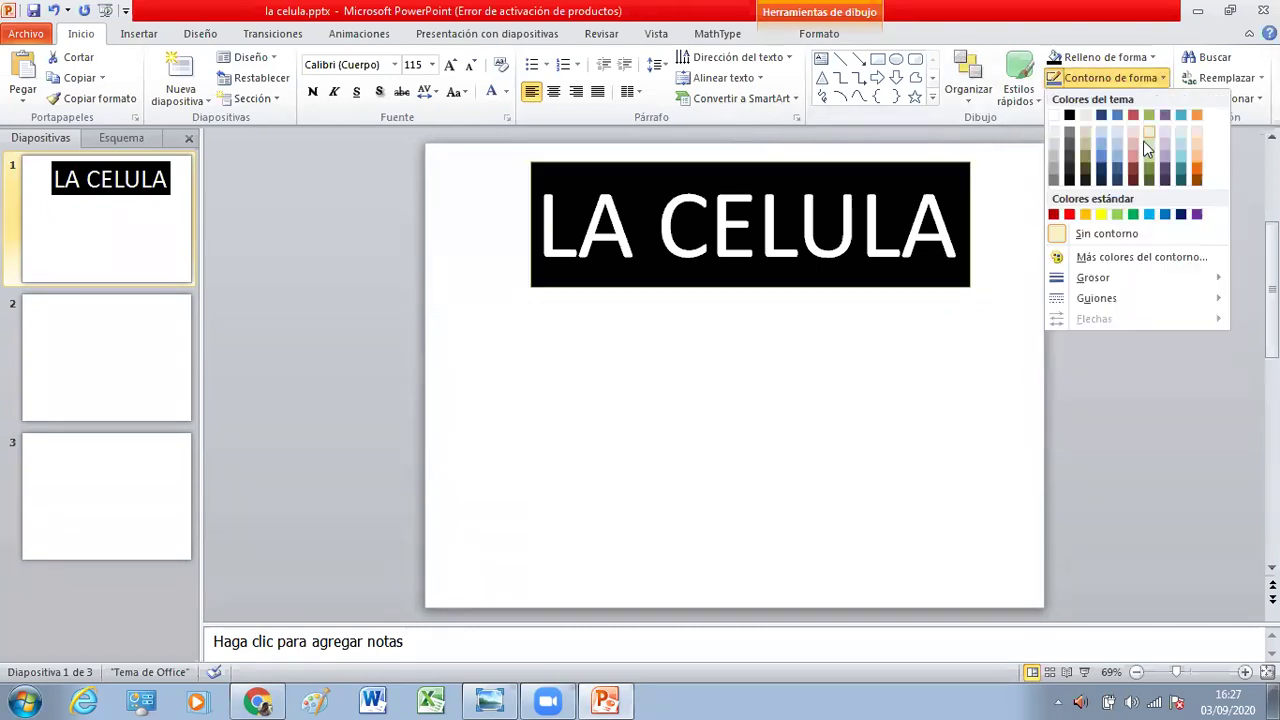
mouse_move(1105, 280)
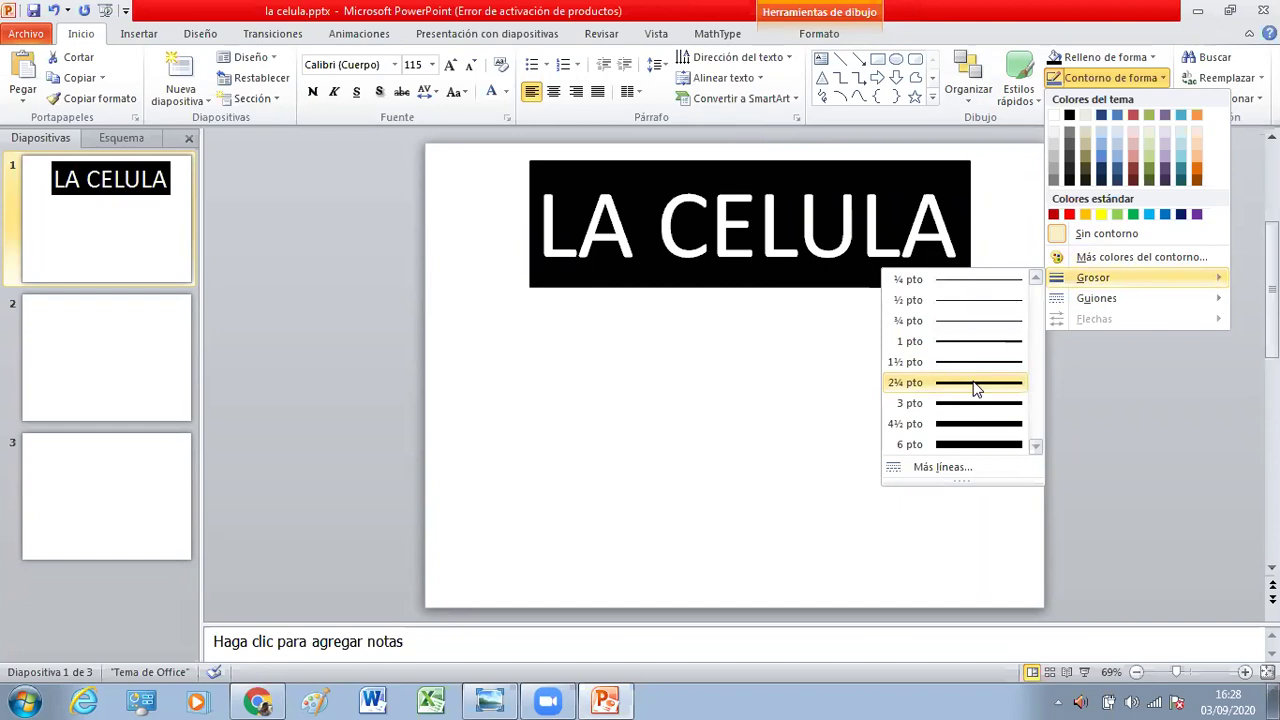
left_click(976, 386)
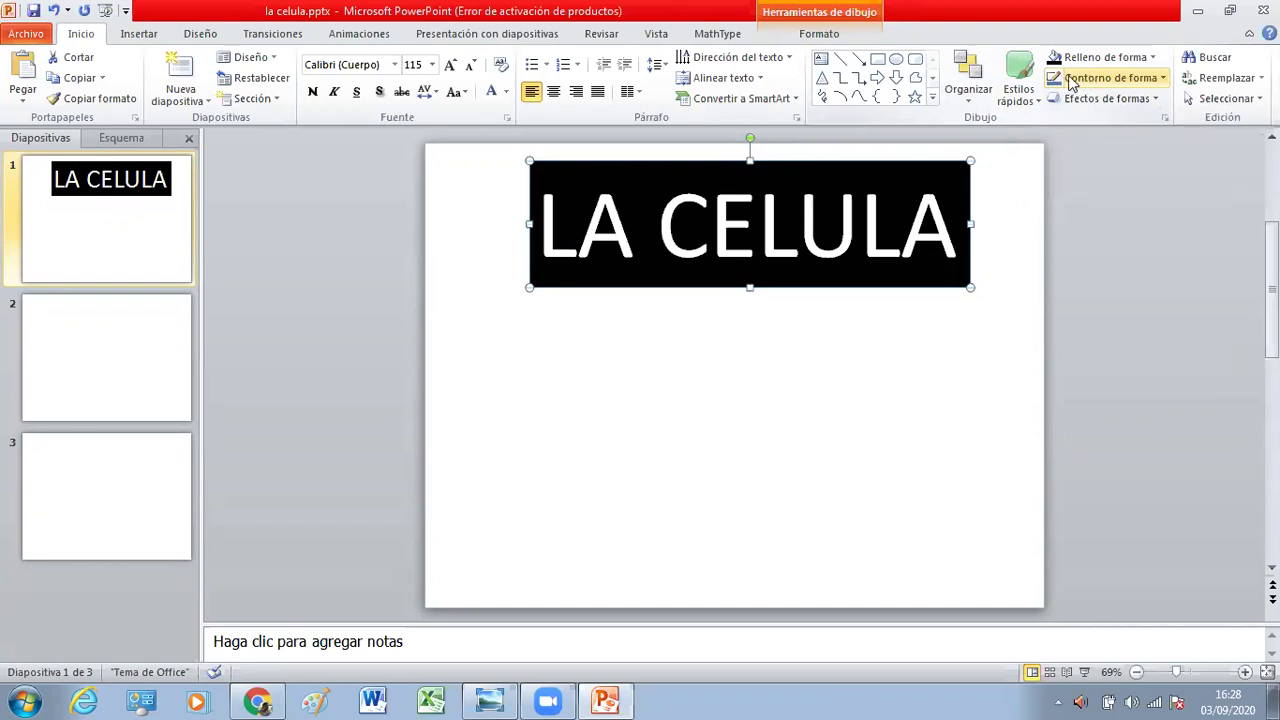
Step: Make the title box outline yellow and check it on the slide
left_click(1163, 79)
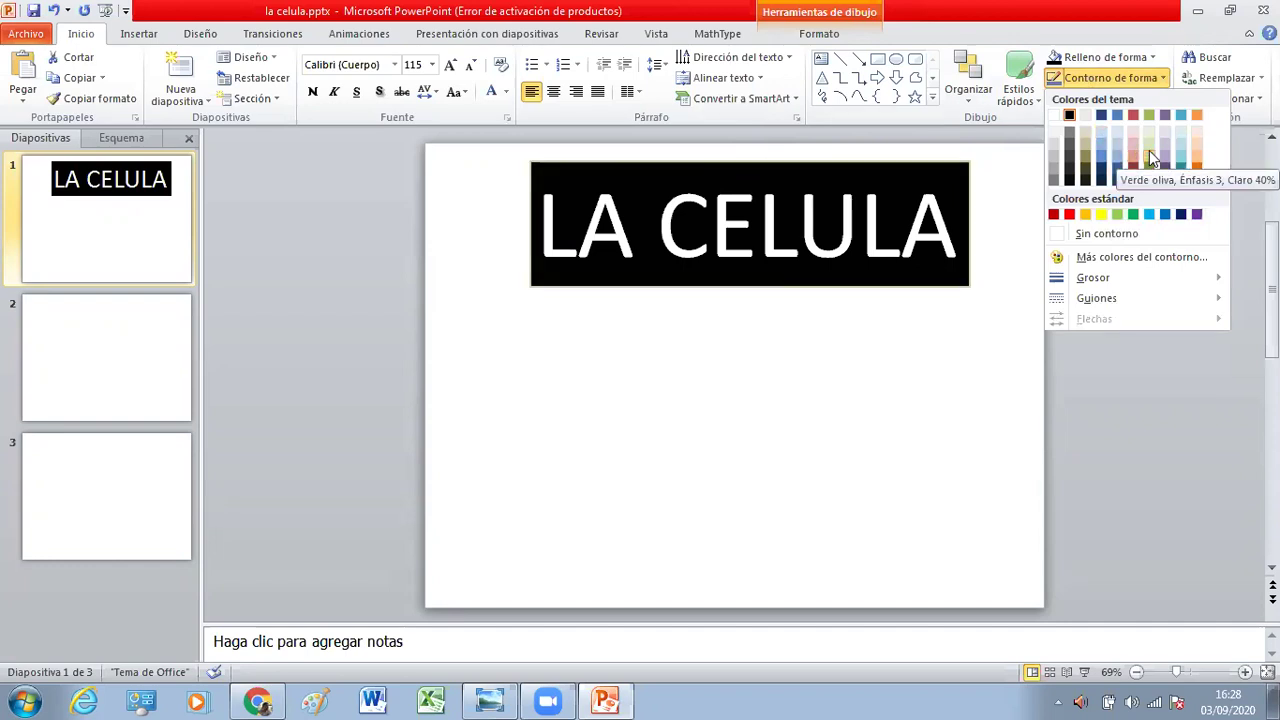
left_click(1100, 214)
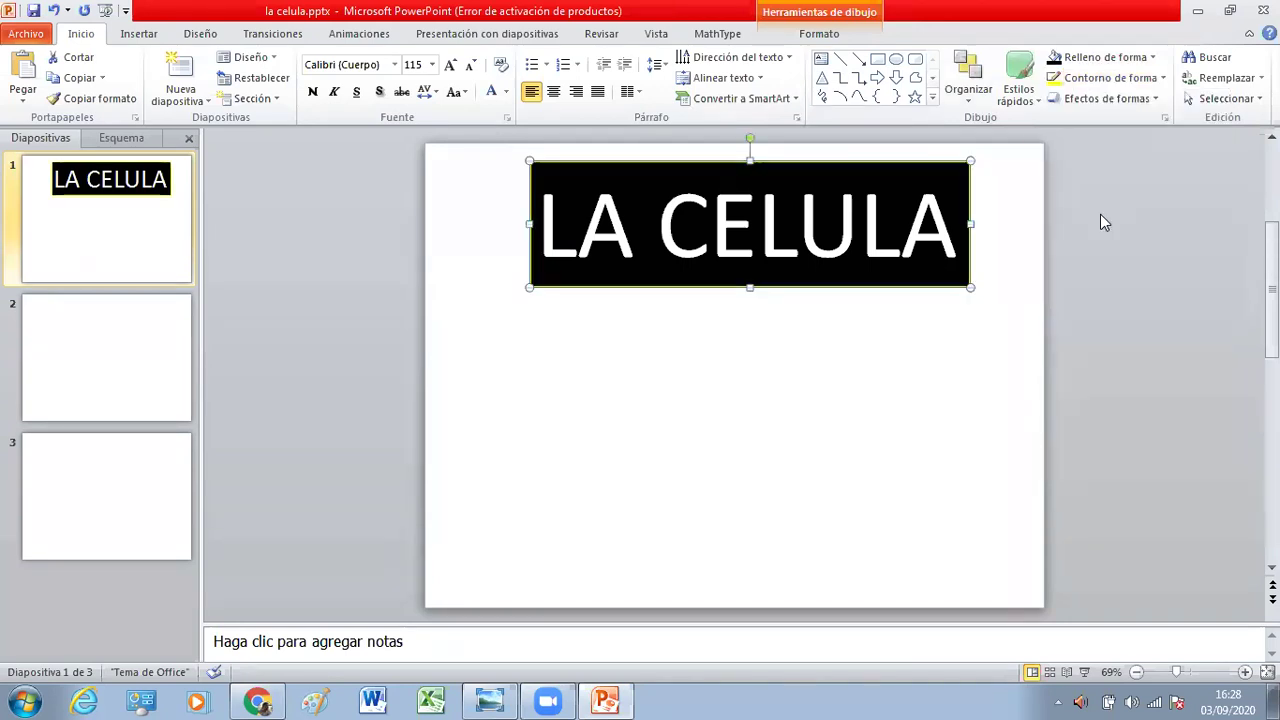
left_click(870, 363)
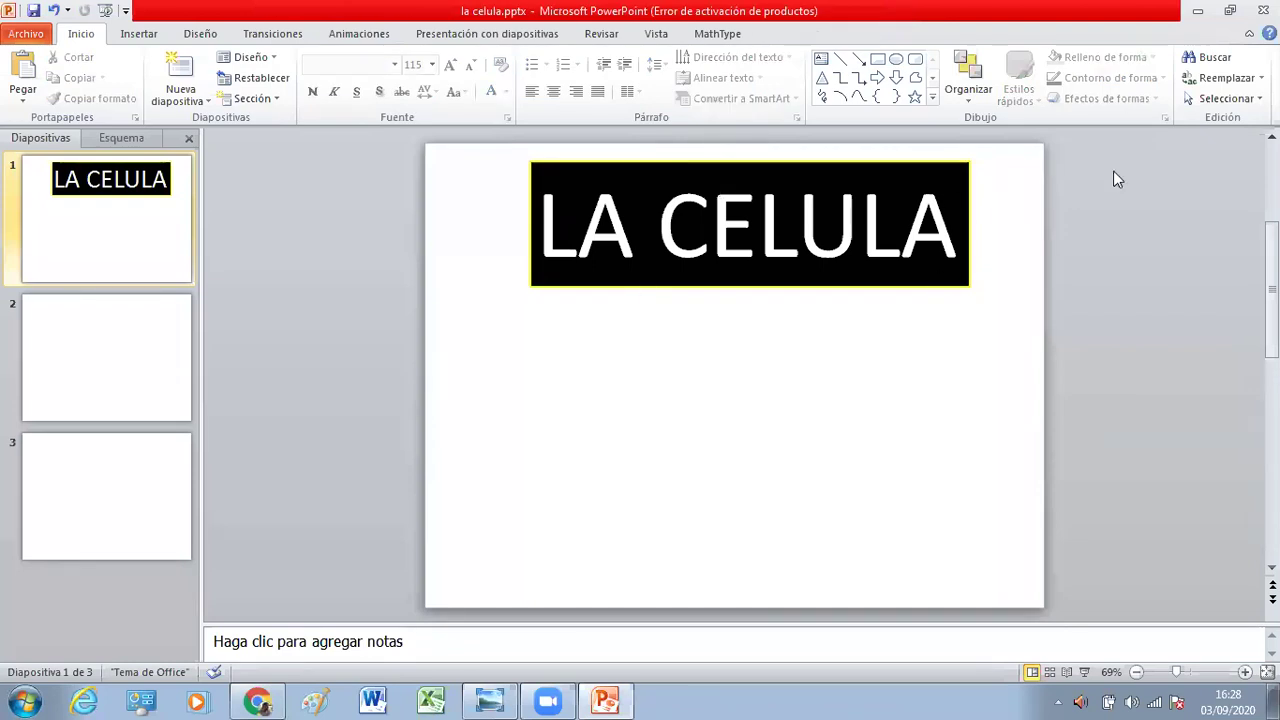
left_click(940, 284)
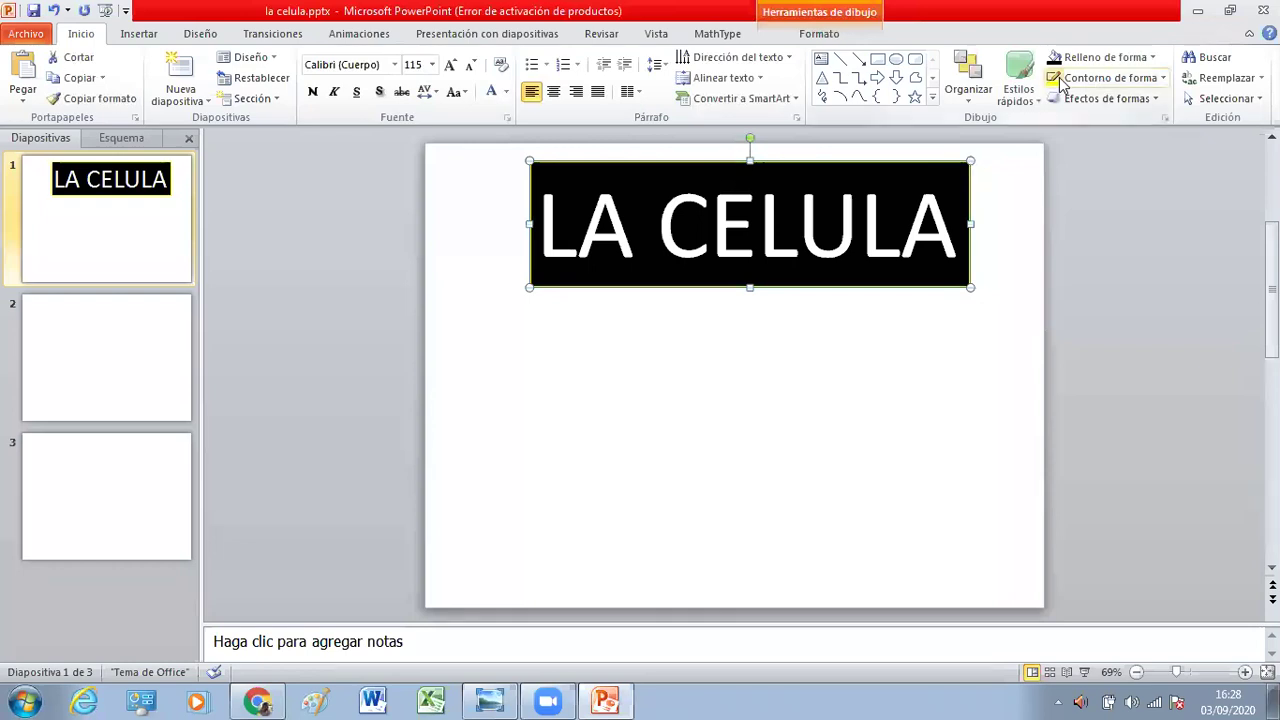
left_click(926, 410)
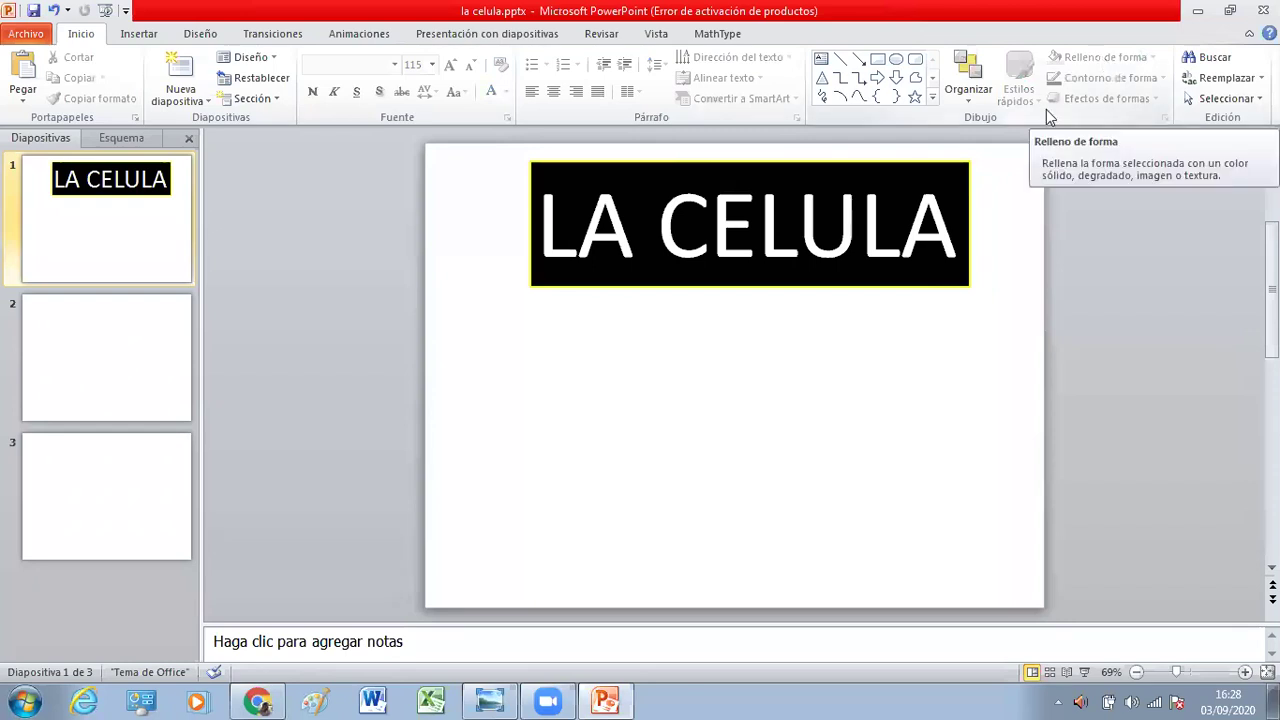
Step: Thicken the yellow title box outline to 6 pt and review the title text
left_click(794, 292)
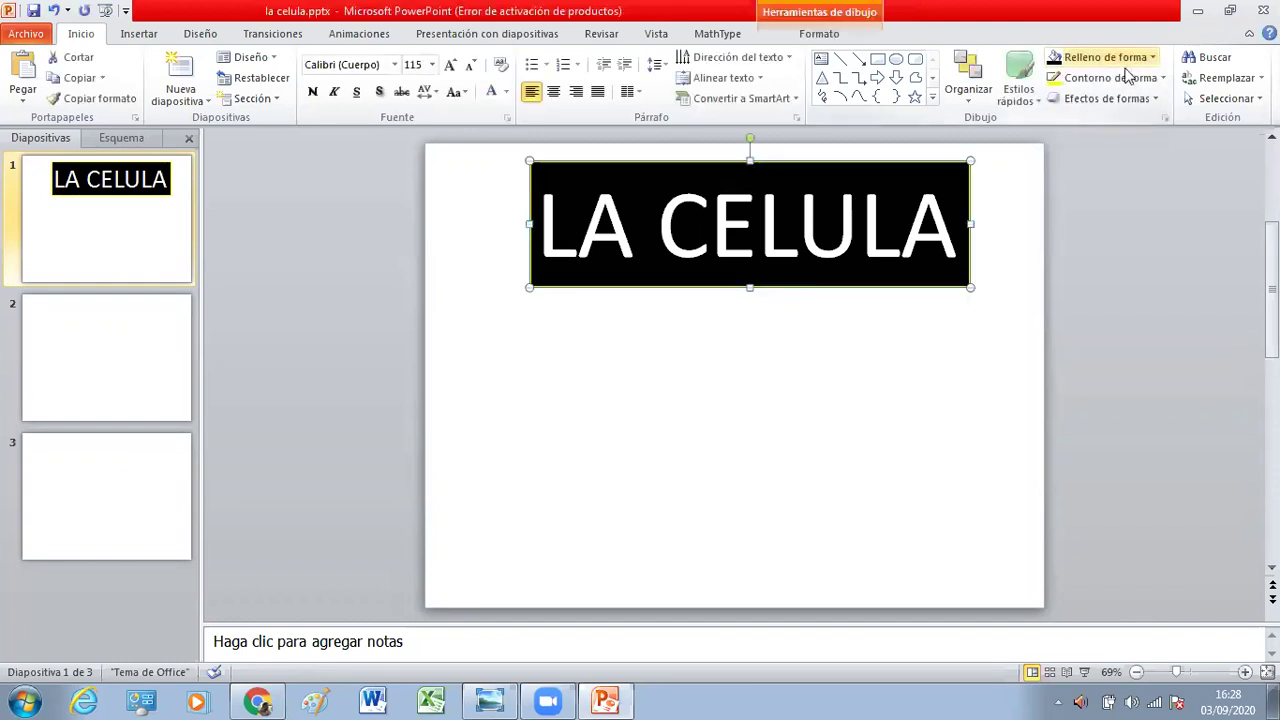
left_click(1163, 79)
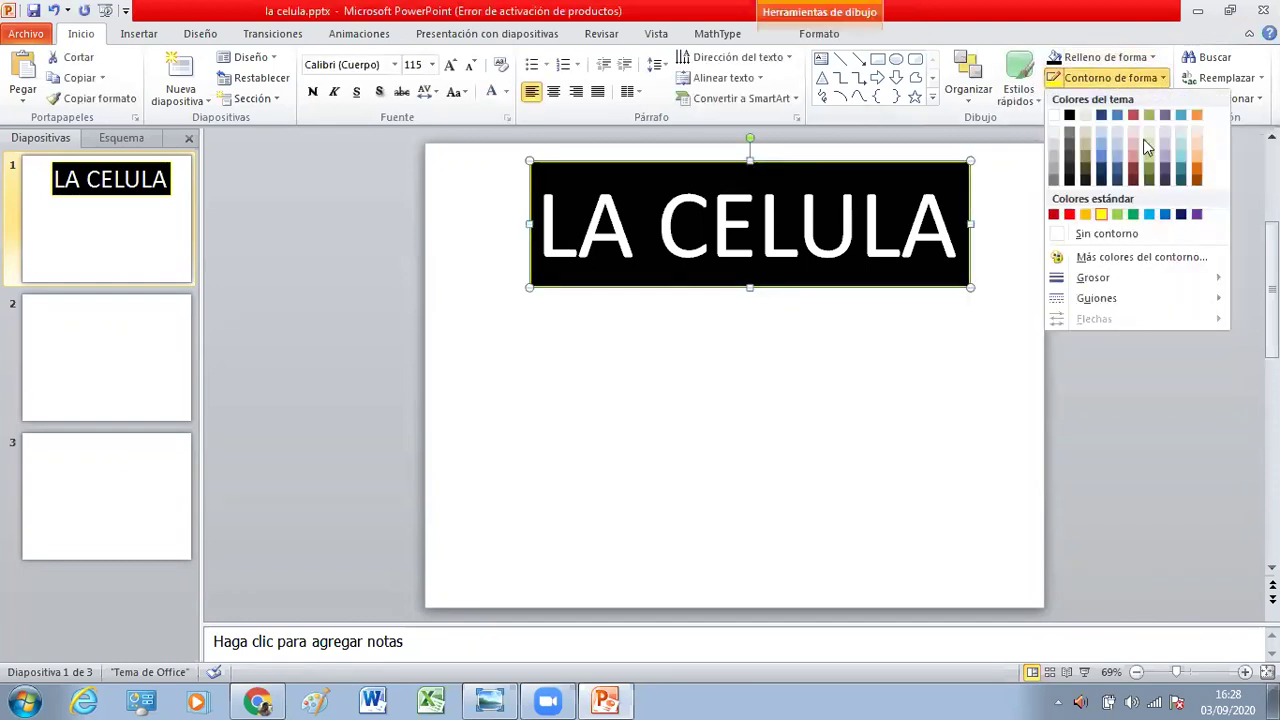
mouse_move(1091, 281)
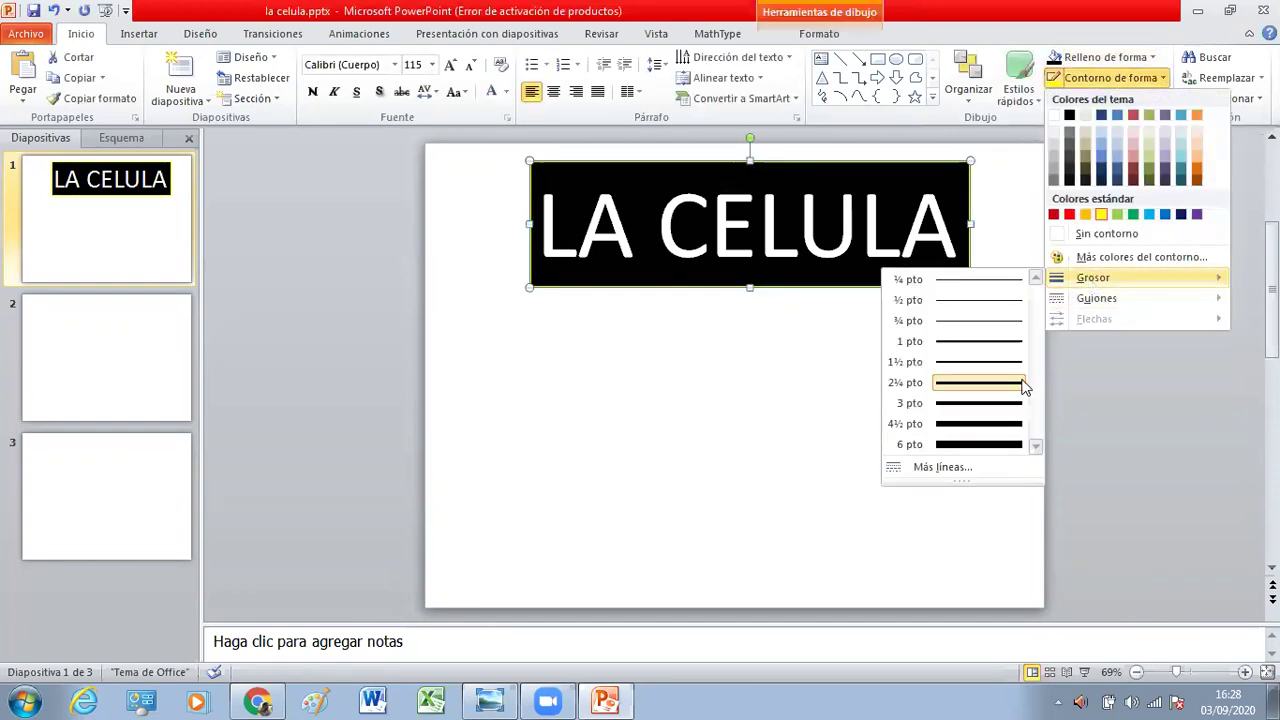
left_click(975, 445)
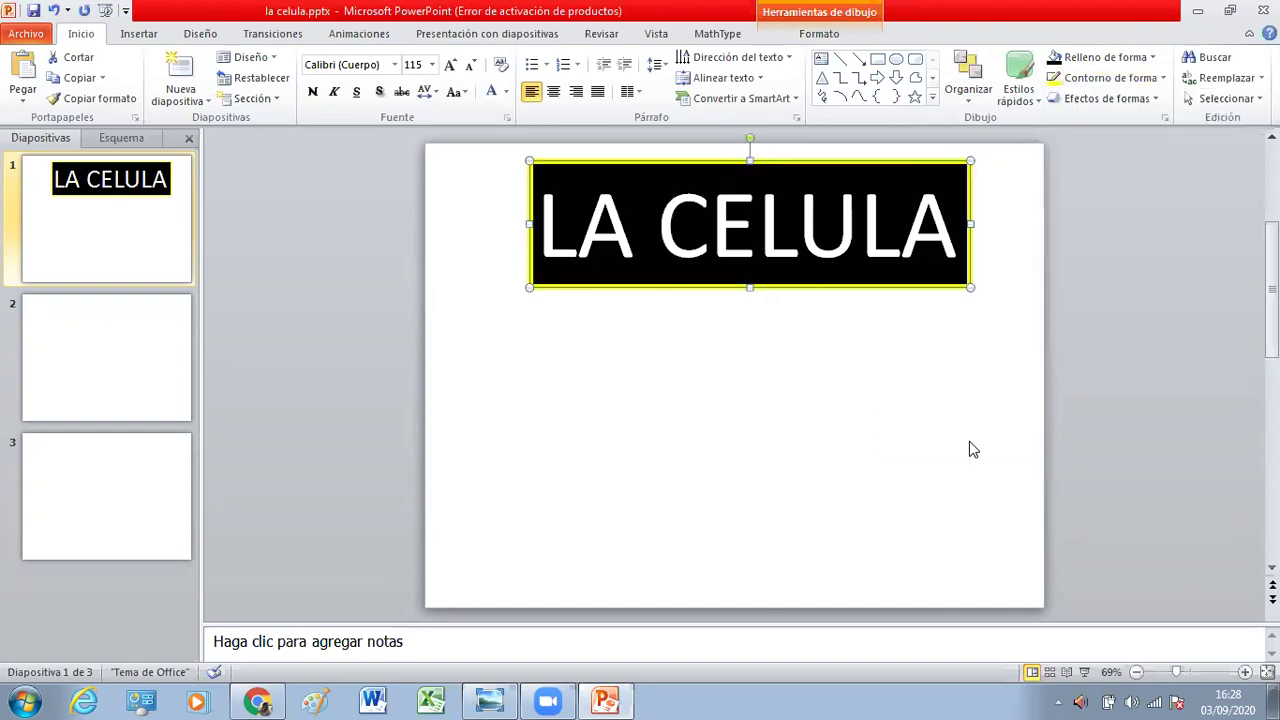
left_click(842, 442)
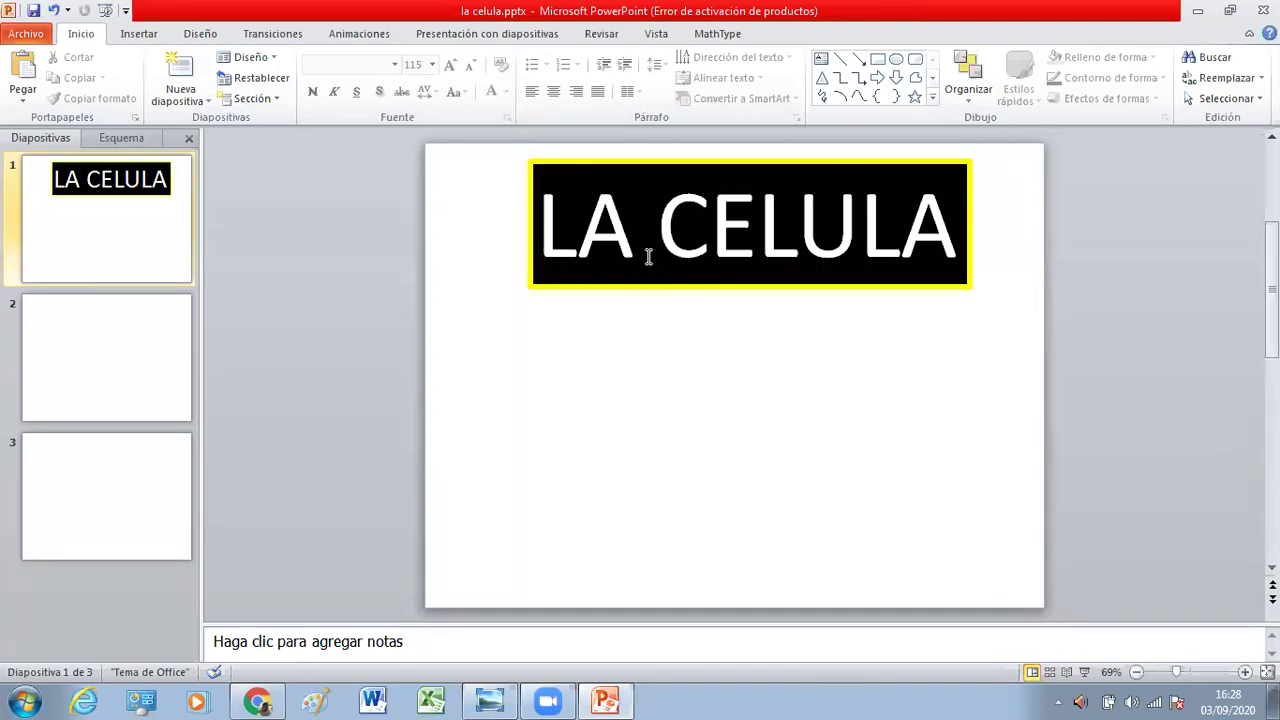
left_click(539, 234)
triple_click(946, 231)
left_click(761, 332)
Step: Draw a text box below the title and type the professor's name
left_click(139, 35)
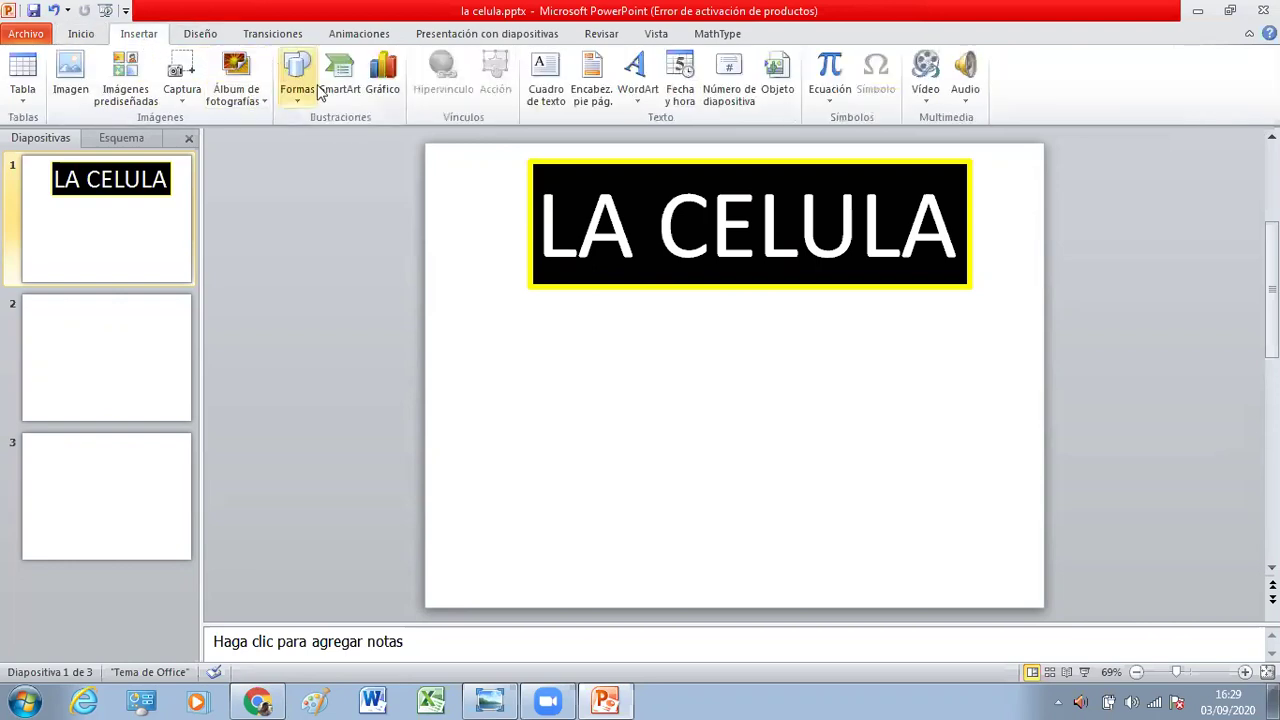
left_click(547, 67)
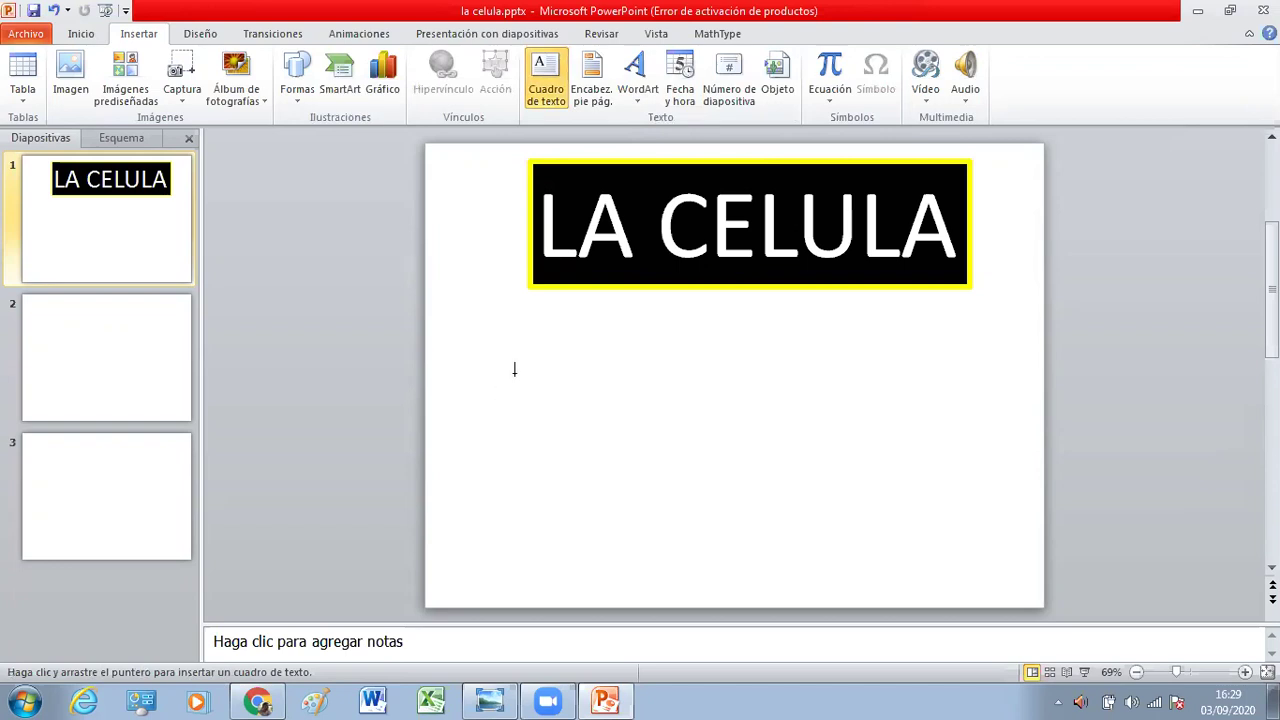
left_click_drag(490, 356, 488, 360)
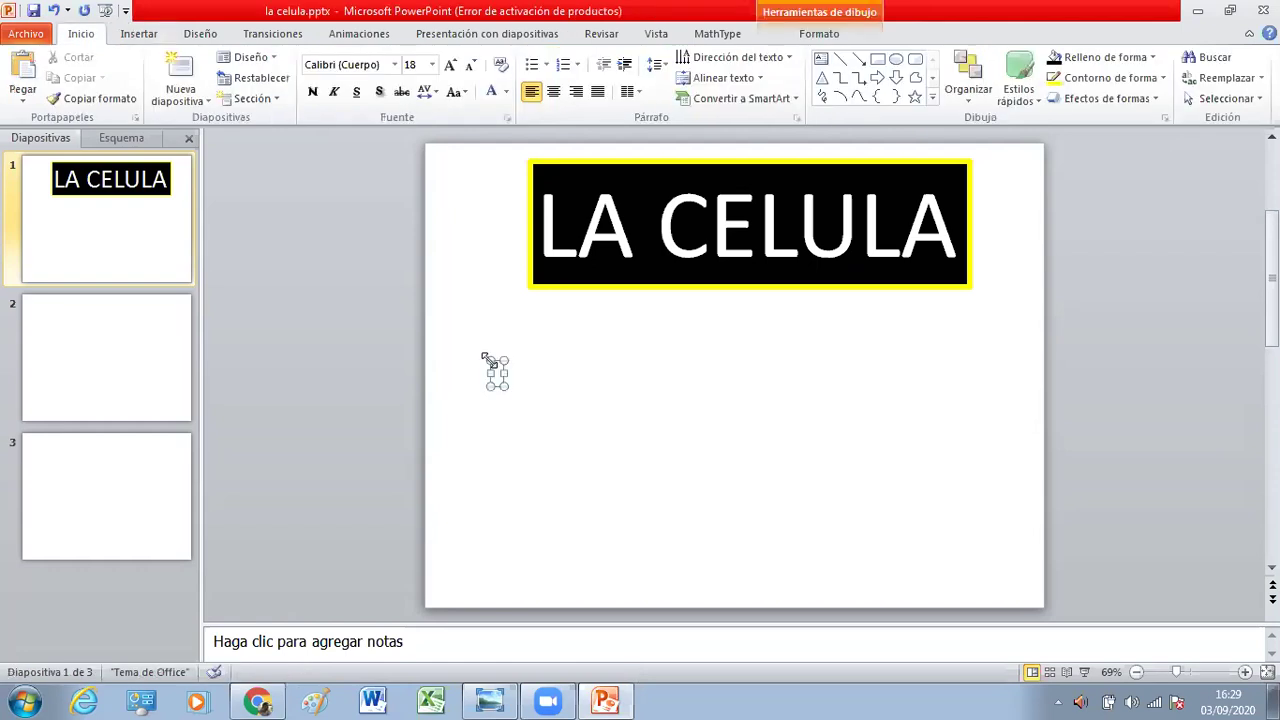
type("P")
type("ROF. RAUL JUSTINIANO")
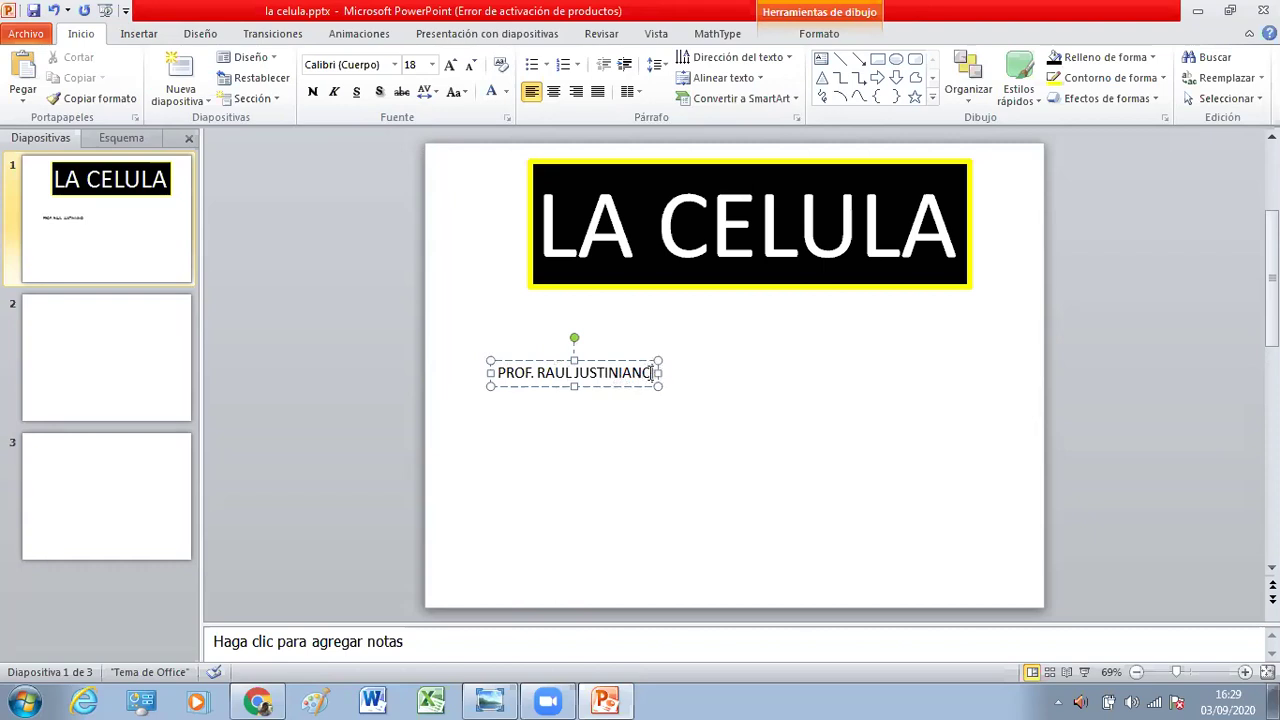
Step: Enlarge the professor's name line to 32 pt and select its text box
triple_click(508, 375)
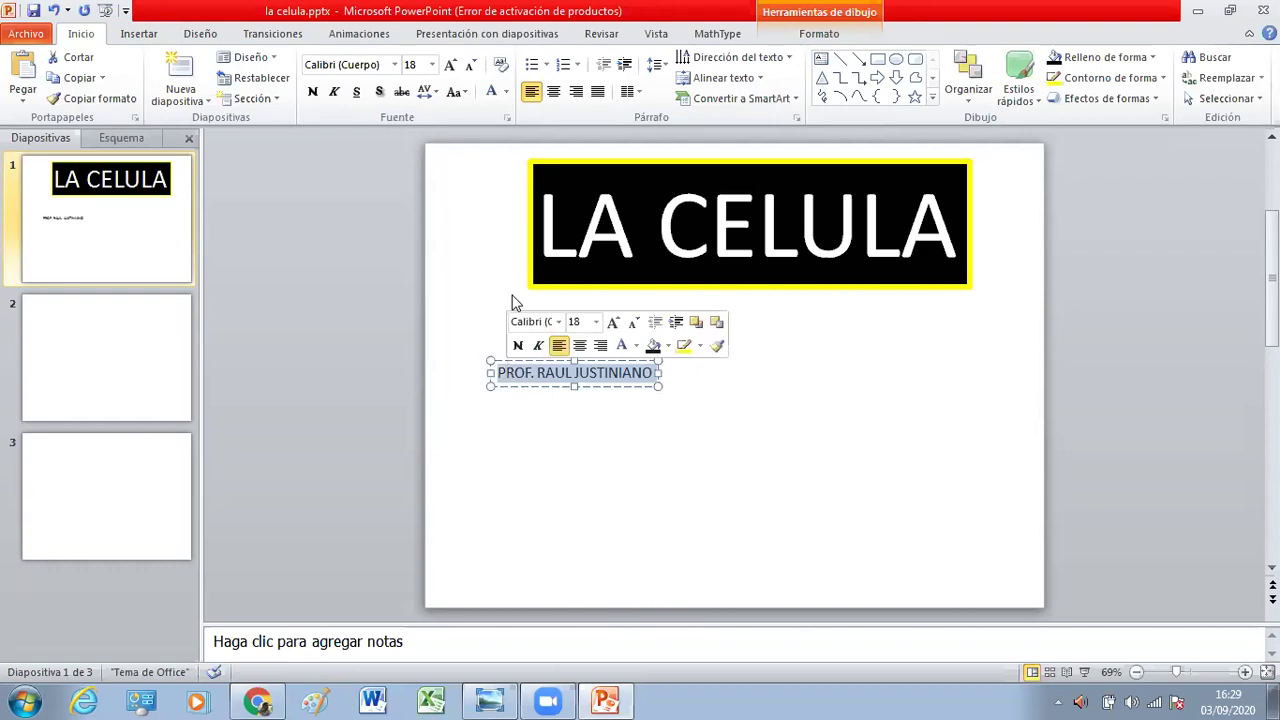
left_click(451, 65)
left_click(451, 65)
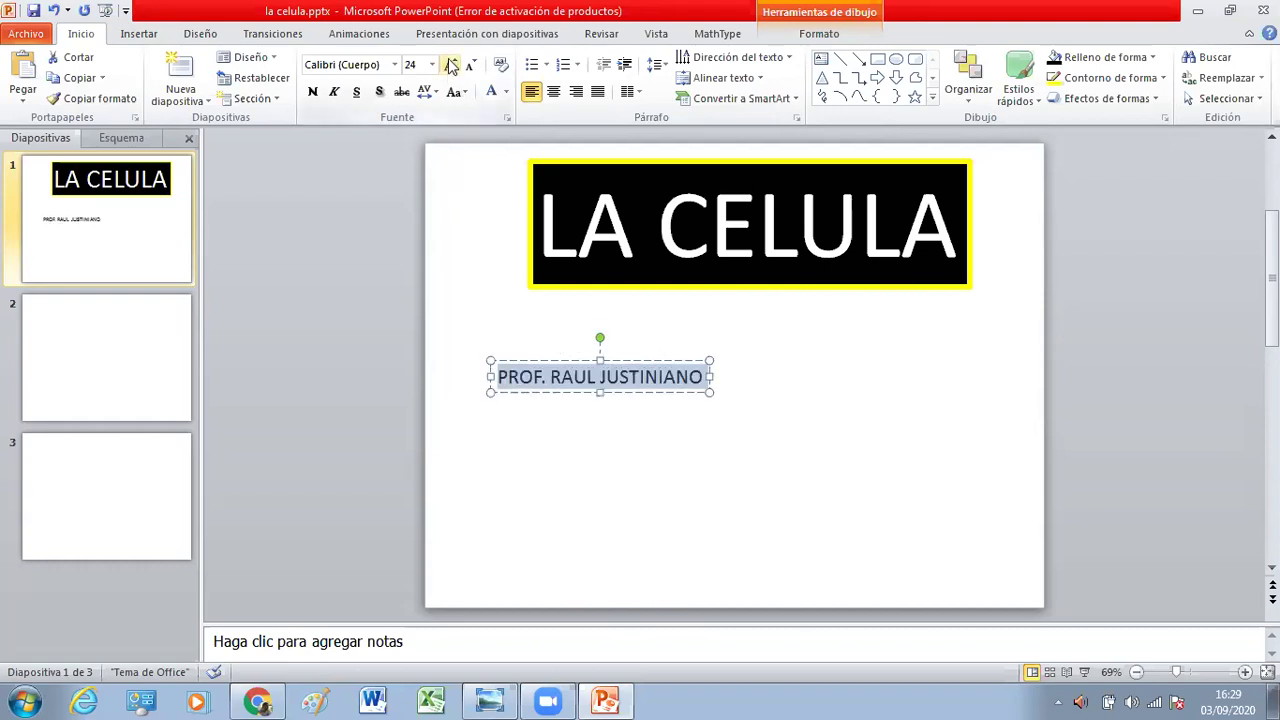
left_click(451, 65)
left_click(451, 65)
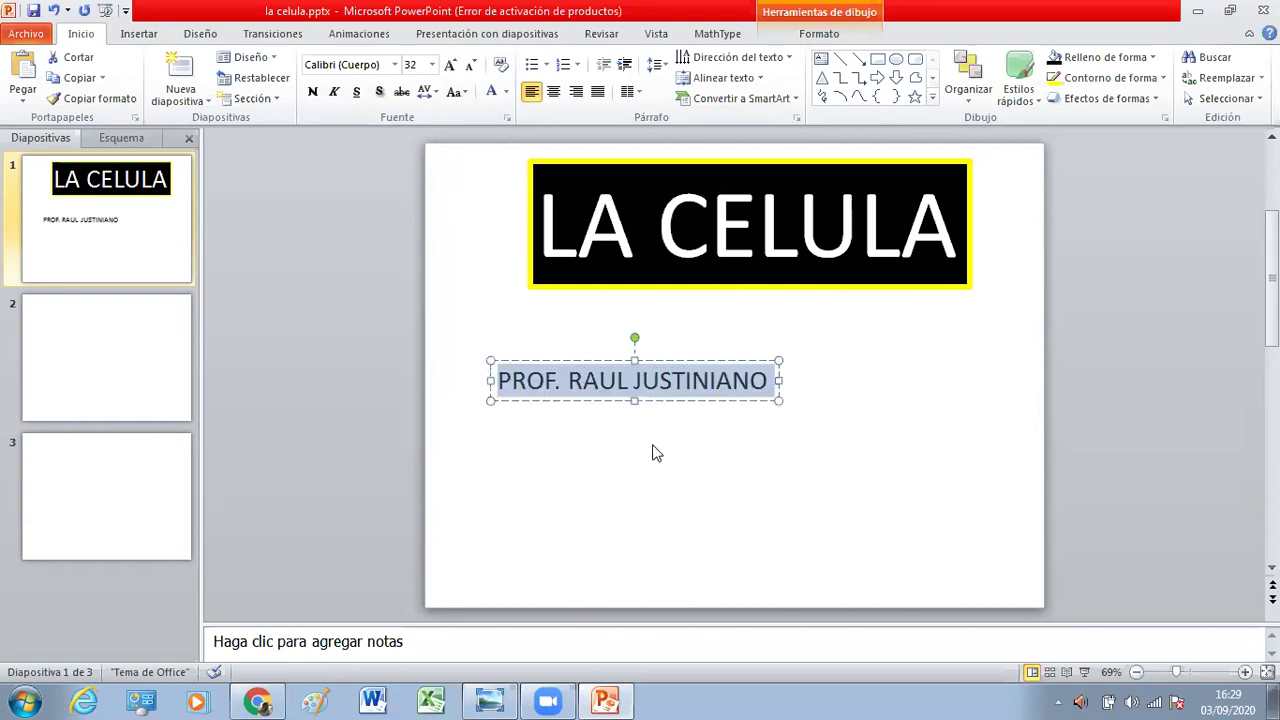
left_click(603, 360)
left_click(503, 66)
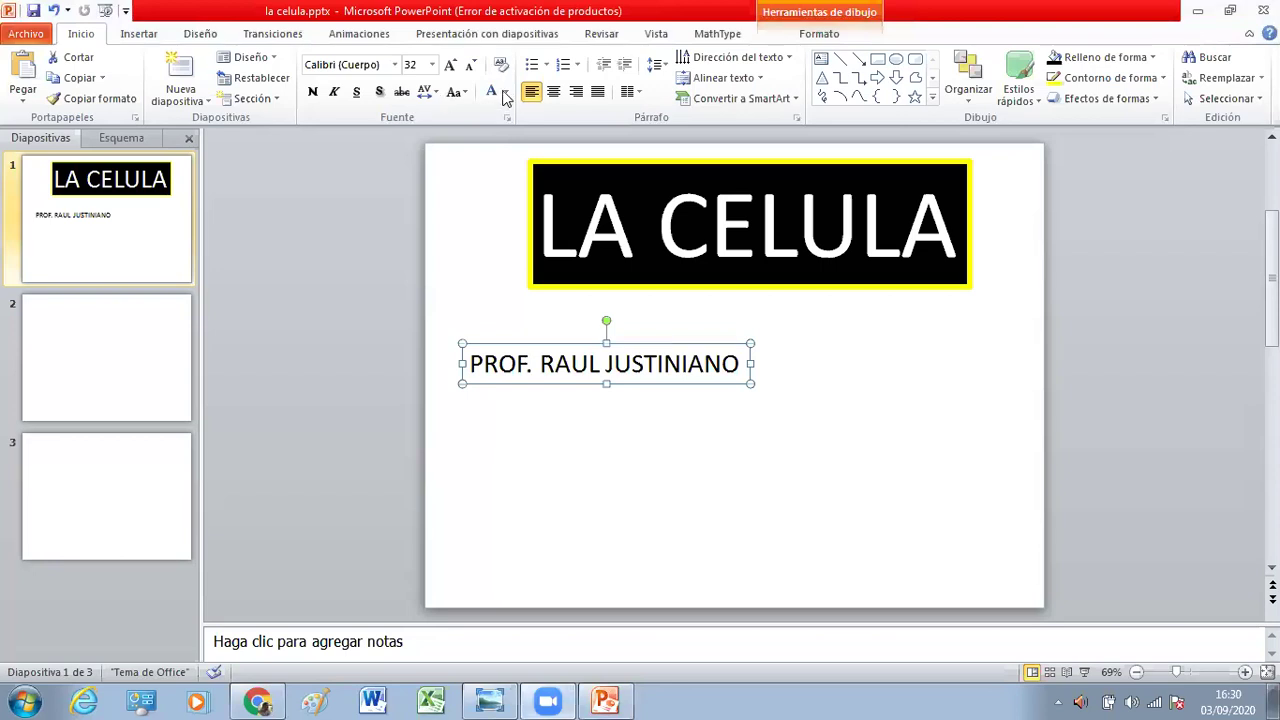
Step: Colour the subtitle red and change 'PROF.' to 'PROFESOR:' followed by 'LIC'
left_click(506, 92)
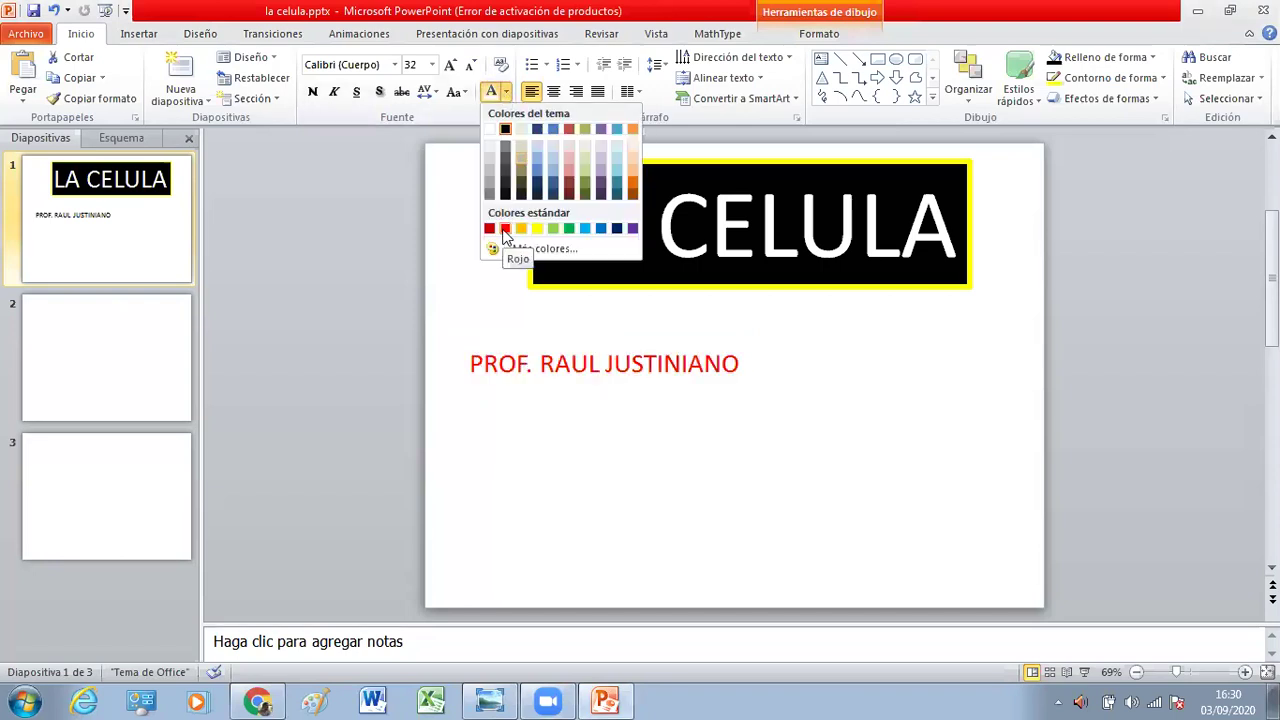
left_click(505, 230)
left_click(575, 366)
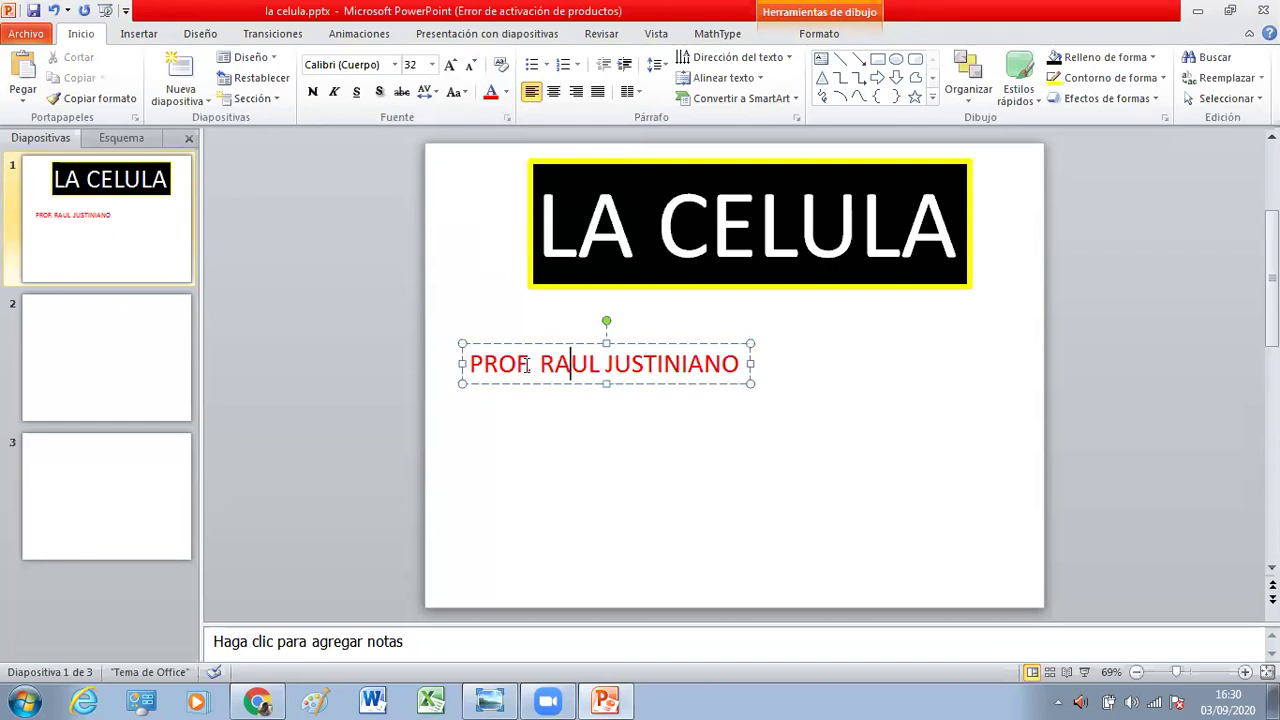
left_click(471, 362)
key("Right")
key("Right")
key("Right")
key("Right")
key("Right")
key("BackSpace")
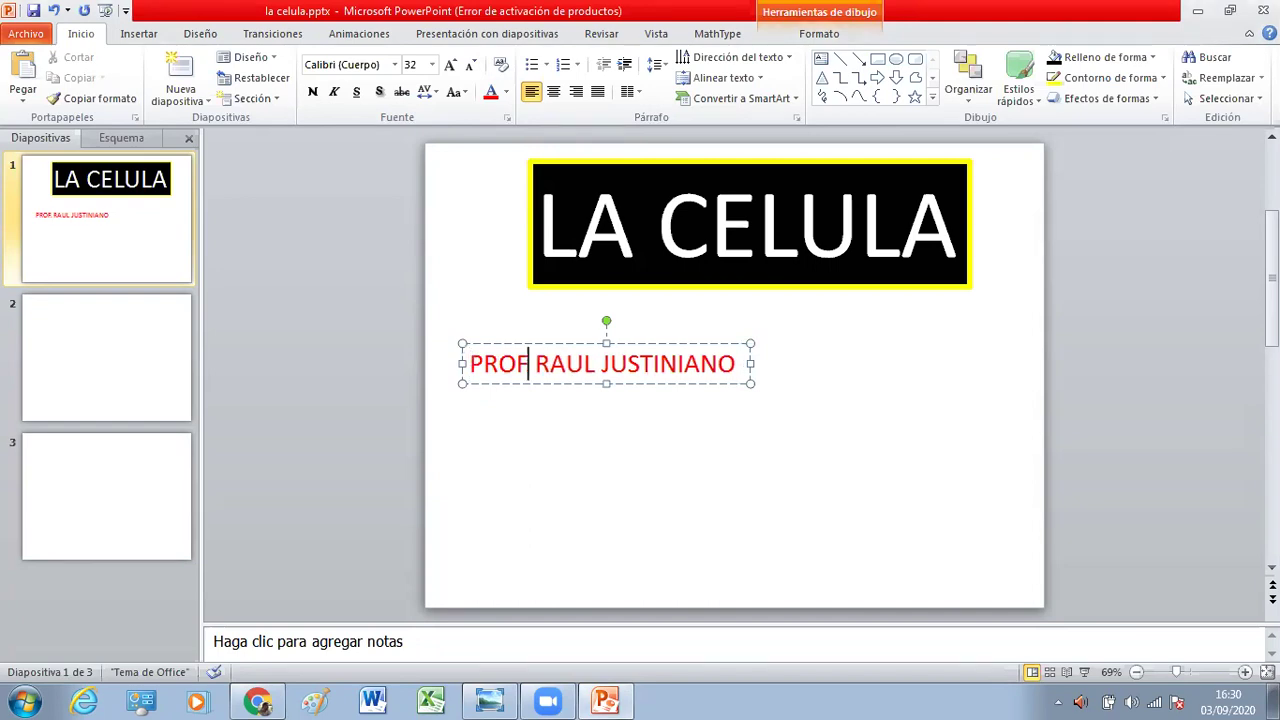
type("ESOR")
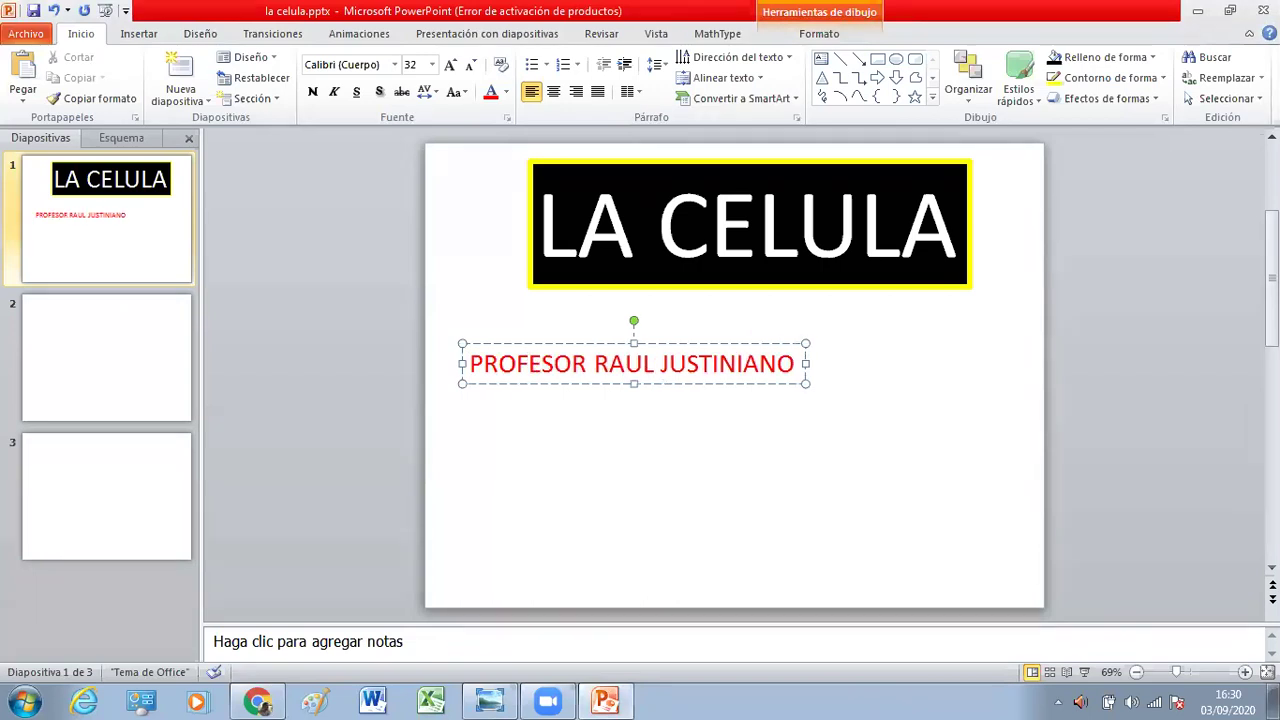
type(":")
key("Right")
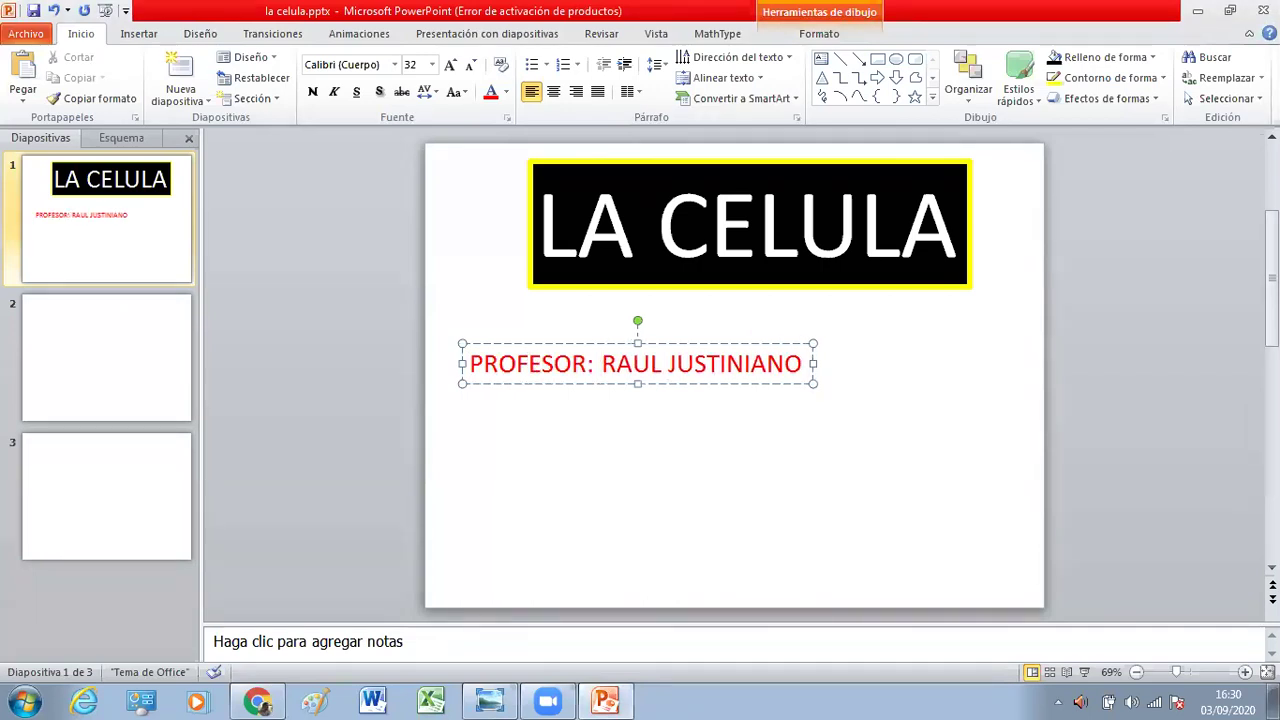
type("LIC")
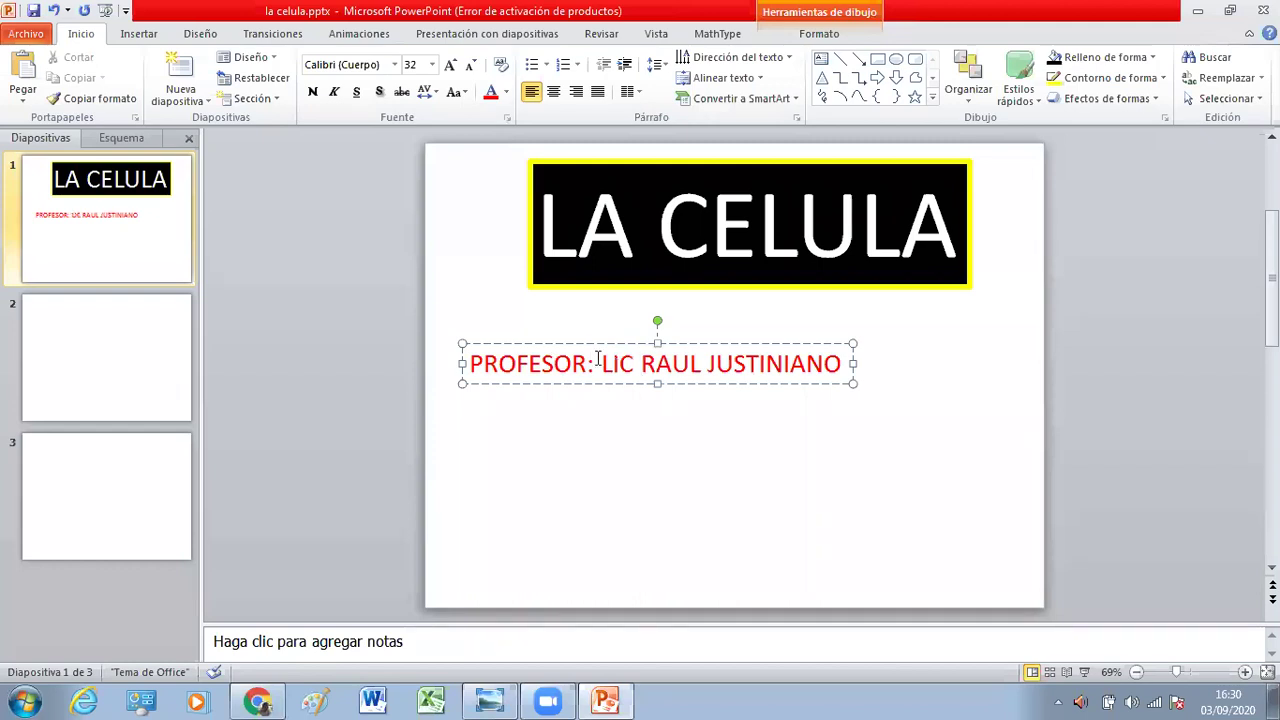
Step: Turn the professor's name after 'PROFESOR:' black
left_click_drag(601, 364, 823, 364)
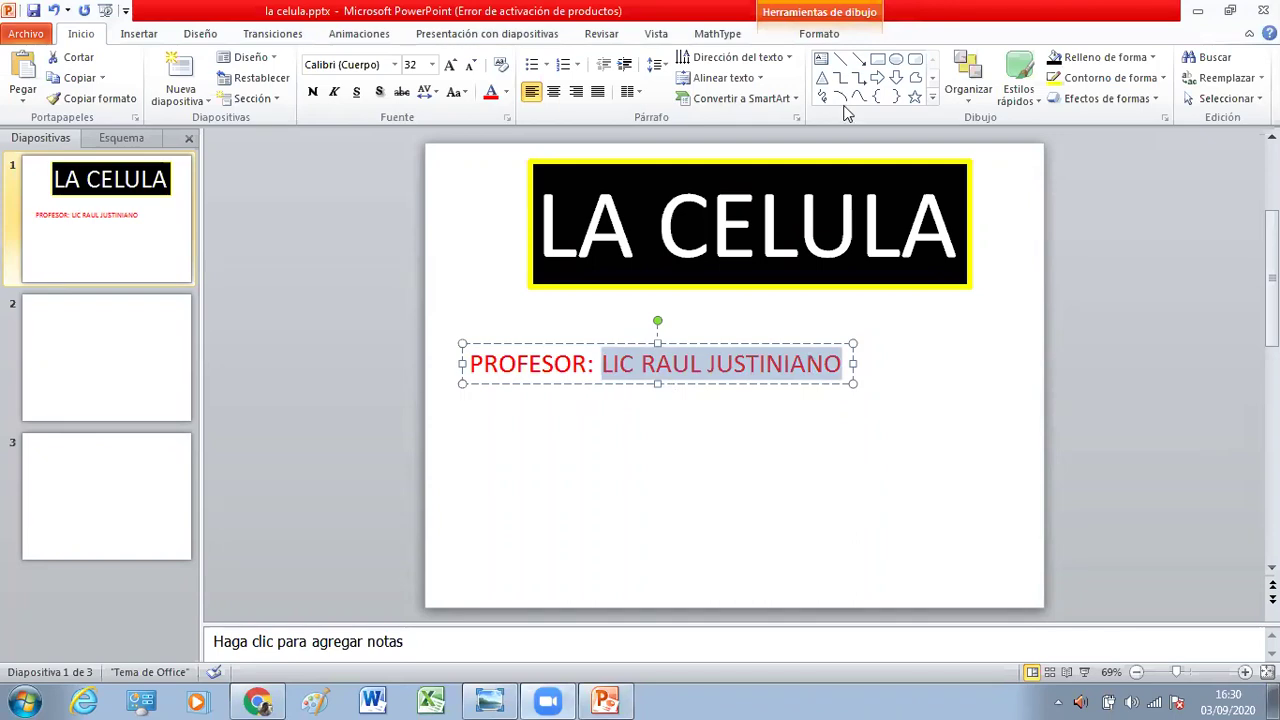
left_click(505, 93)
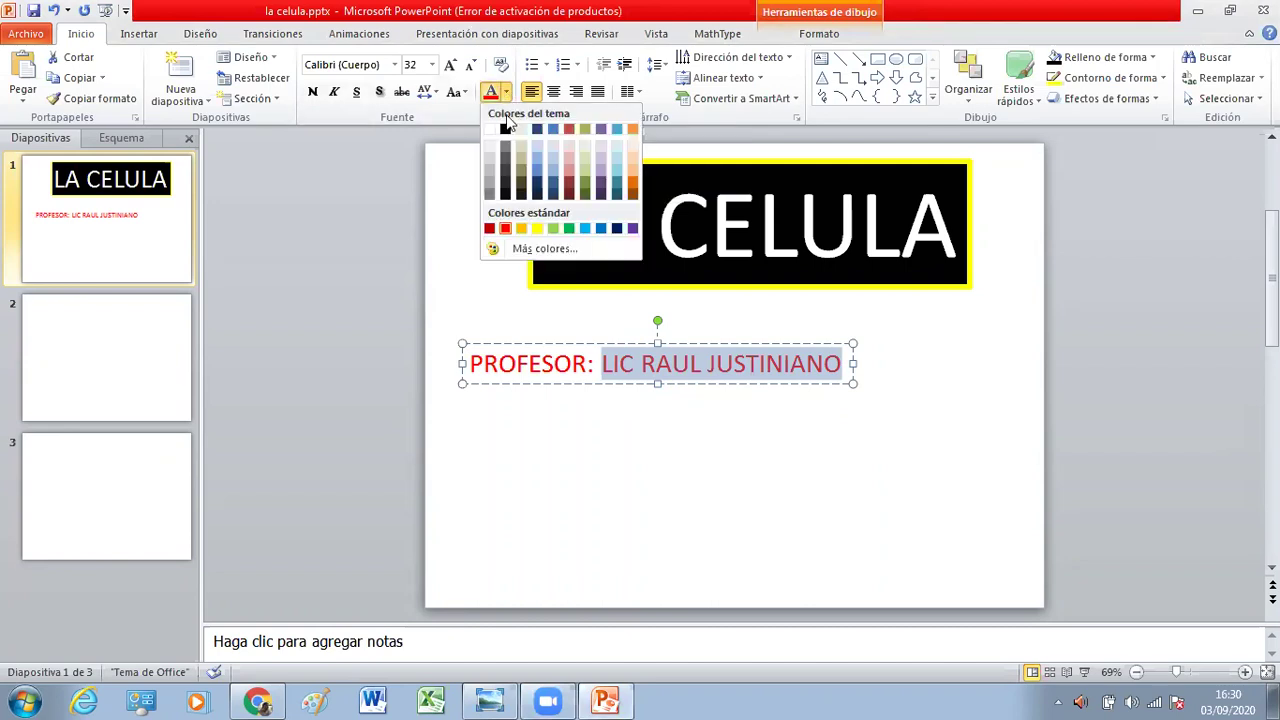
left_click(505, 128)
left_click(732, 362)
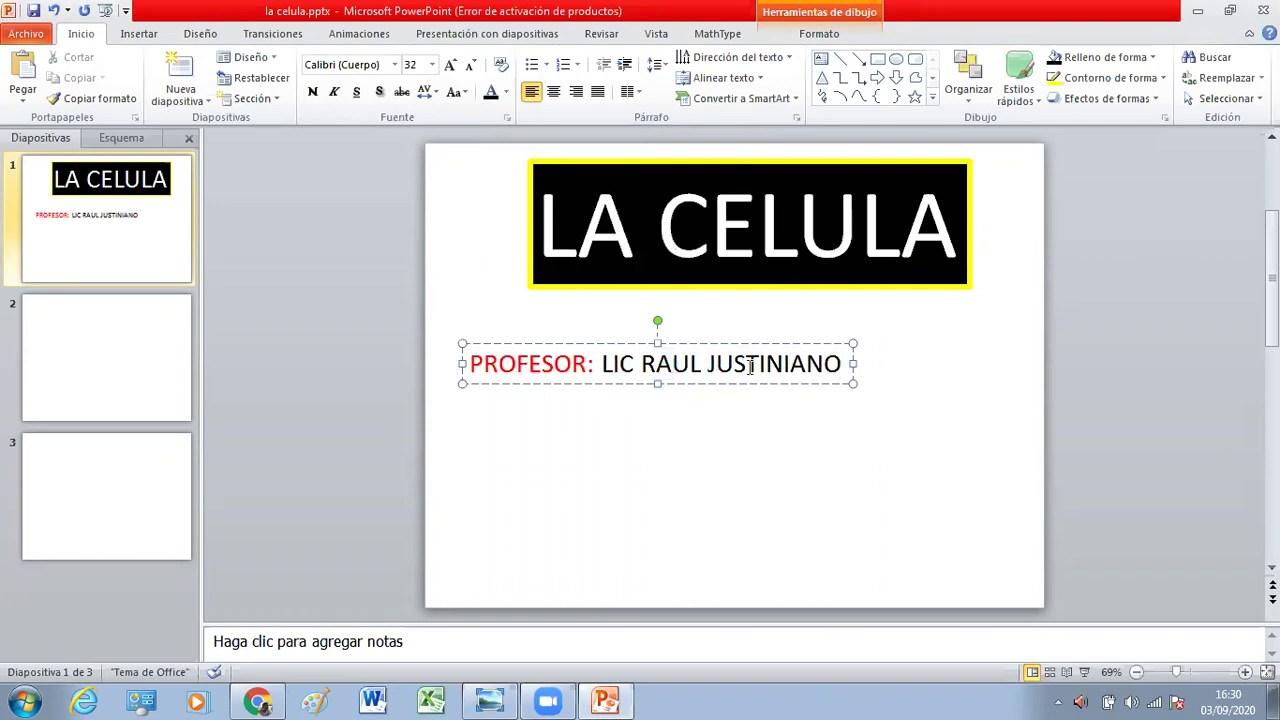
left_click(828, 430)
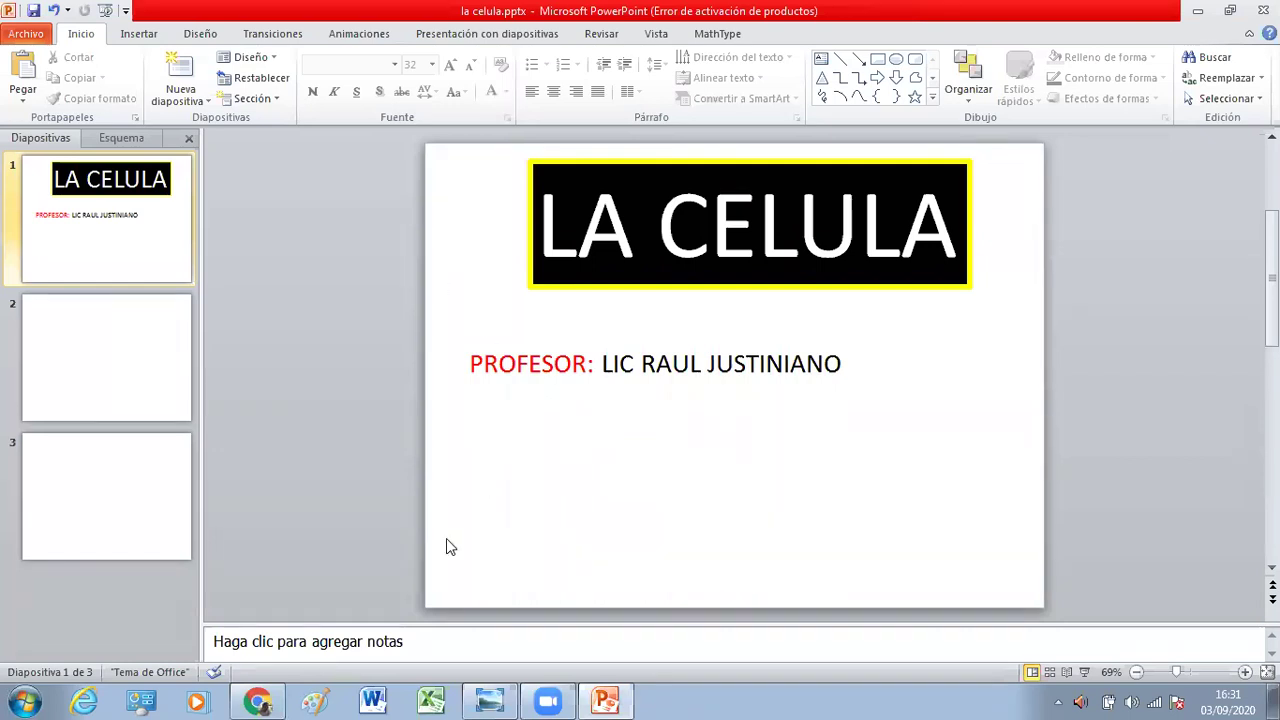
Step: Switch to Chrome and search Google for 'LA CELULA'
left_click(258, 702)
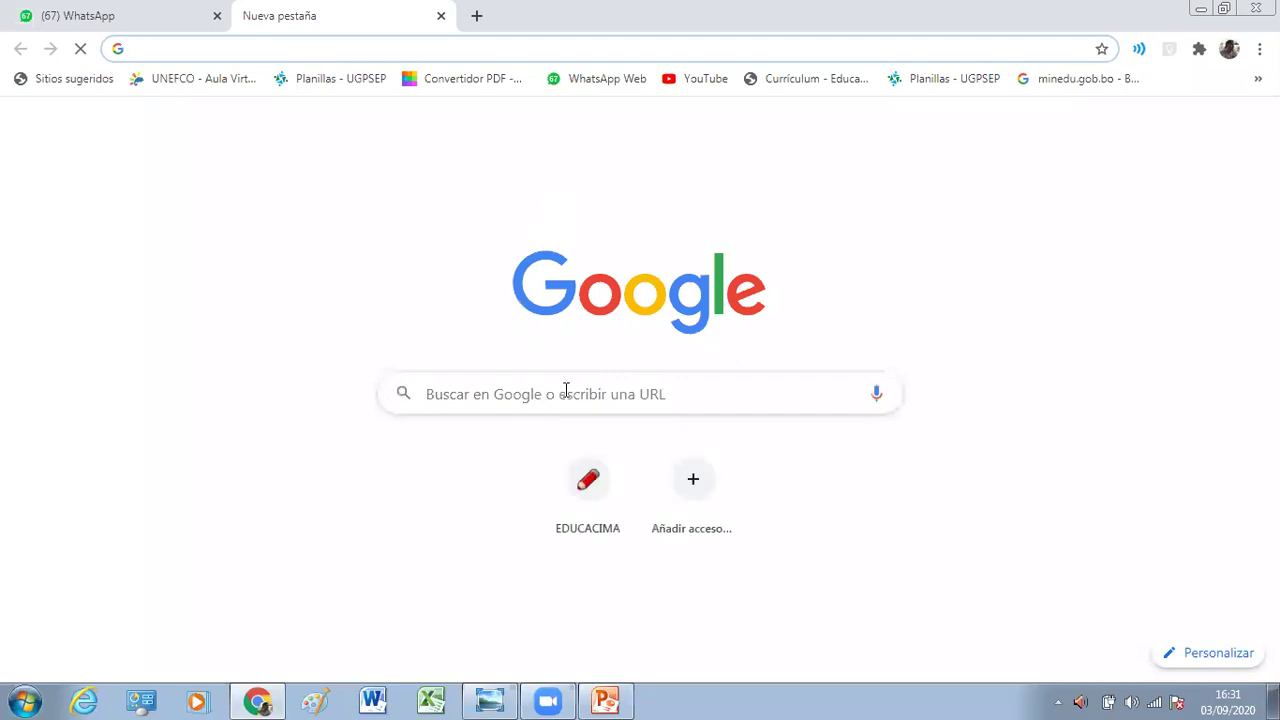
left_click(536, 390)
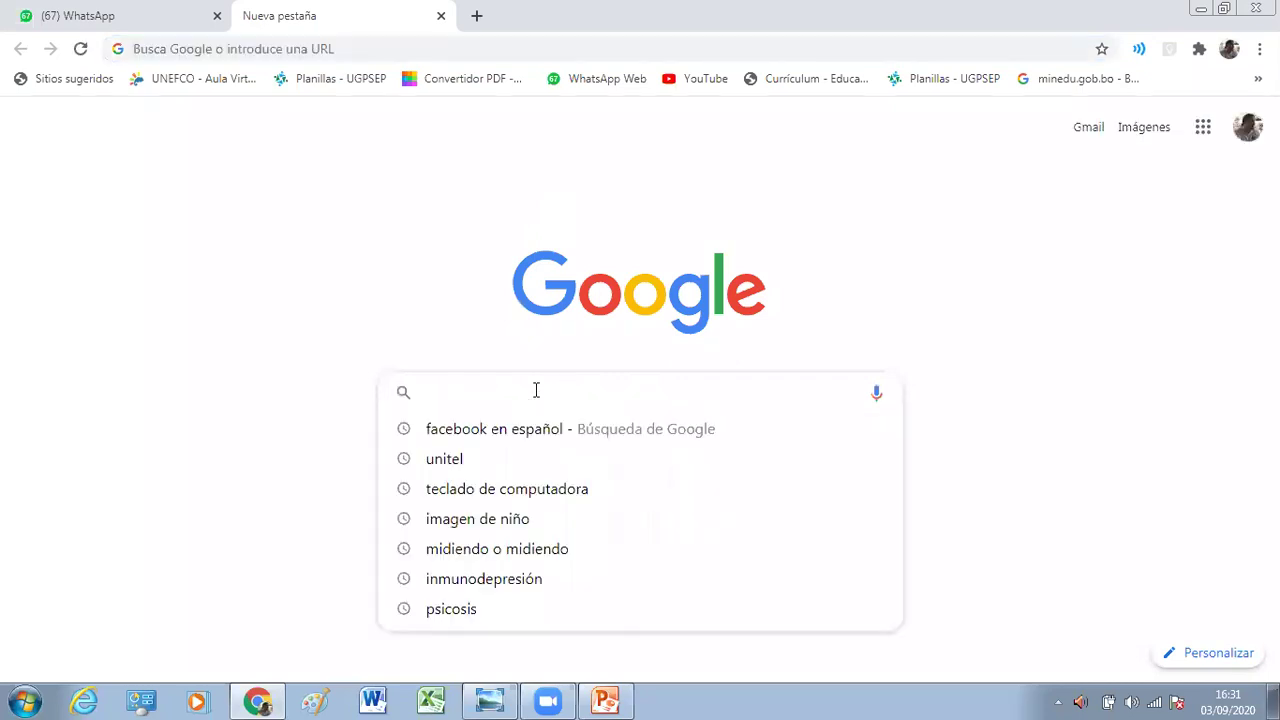
type("LA CE")
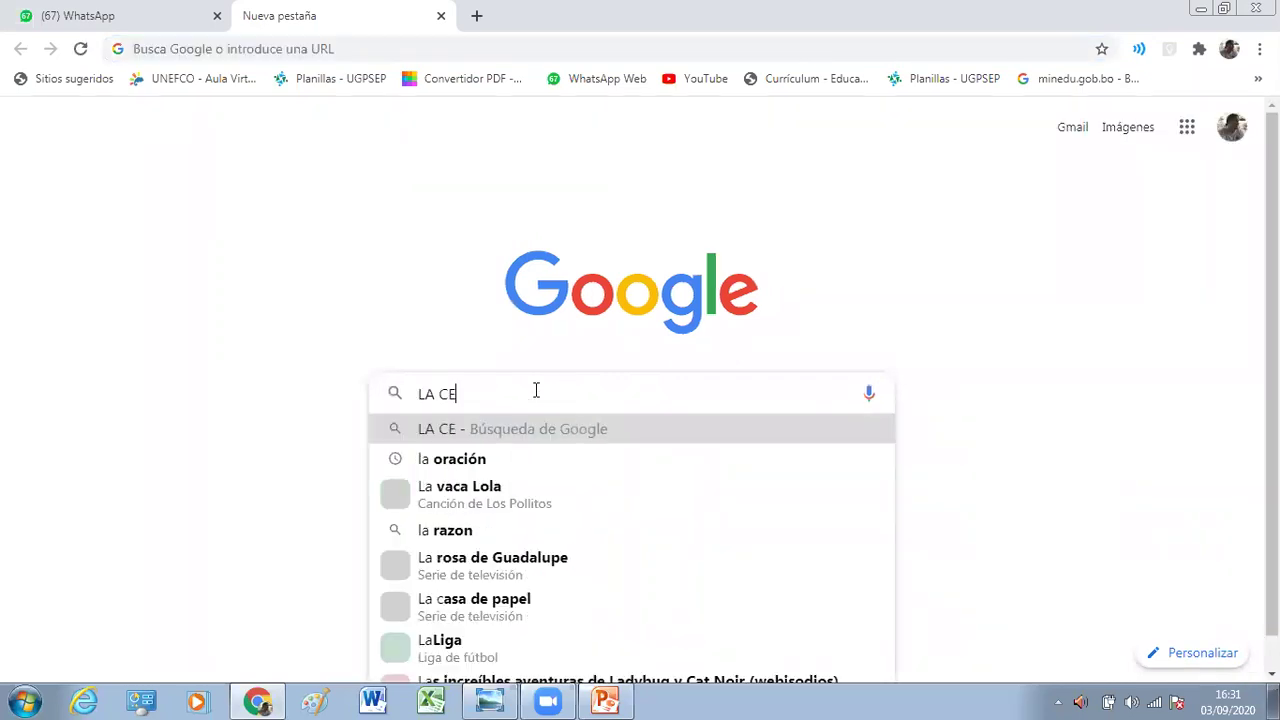
type("LULA")
key("Return")
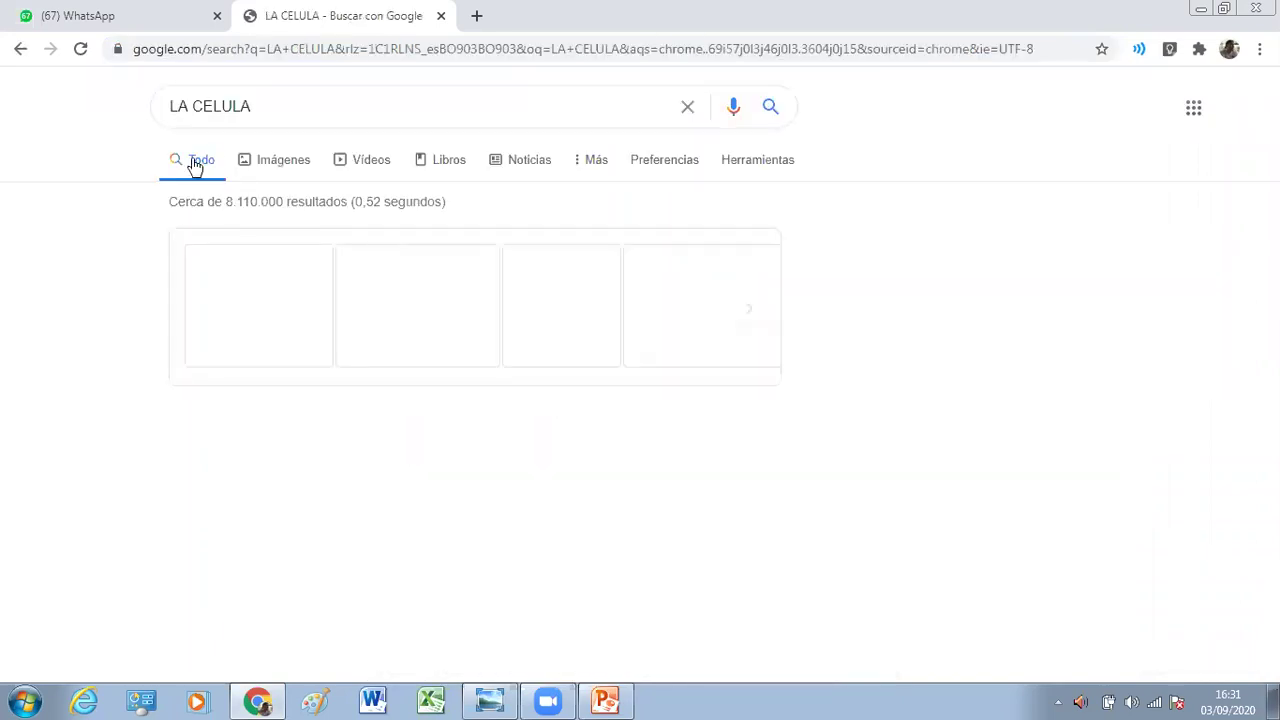
Step: Show the Imágenes results for LA CELULA and scroll down through them
left_click(285, 167)
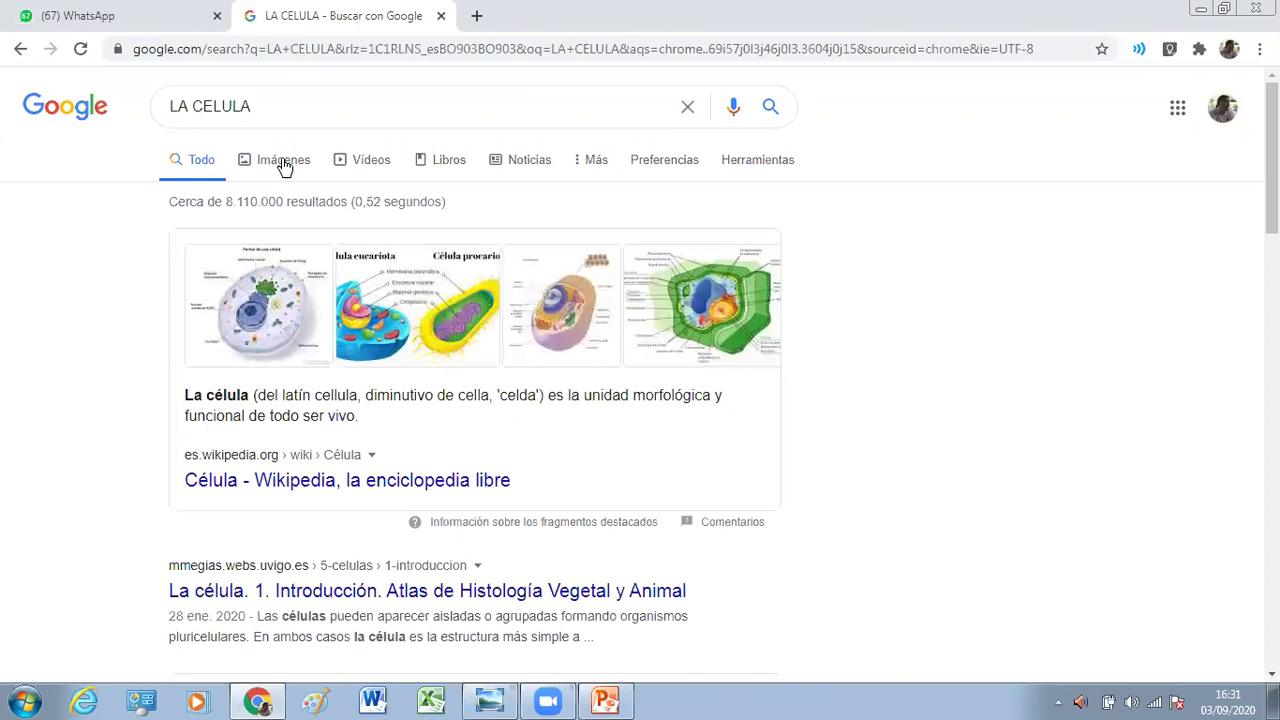
left_click(285, 167)
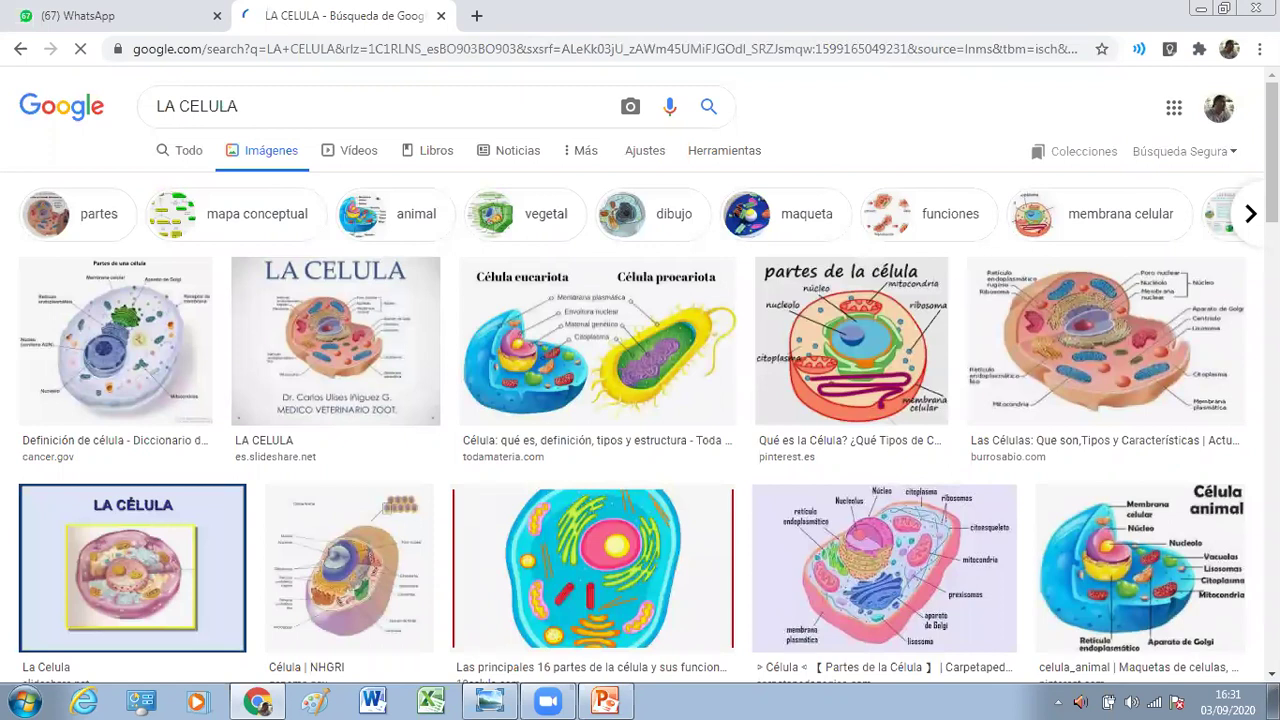
scroll(640, 400, "down", 1)
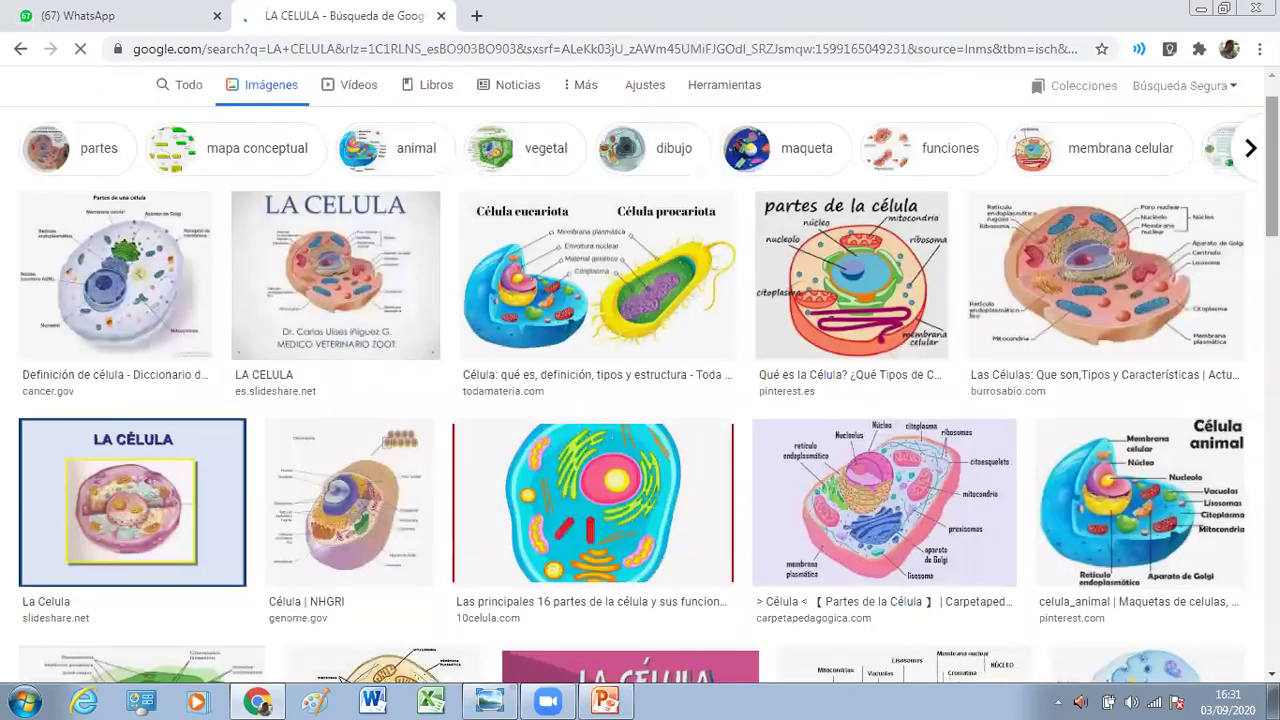
scroll(640, 400, "down", 1)
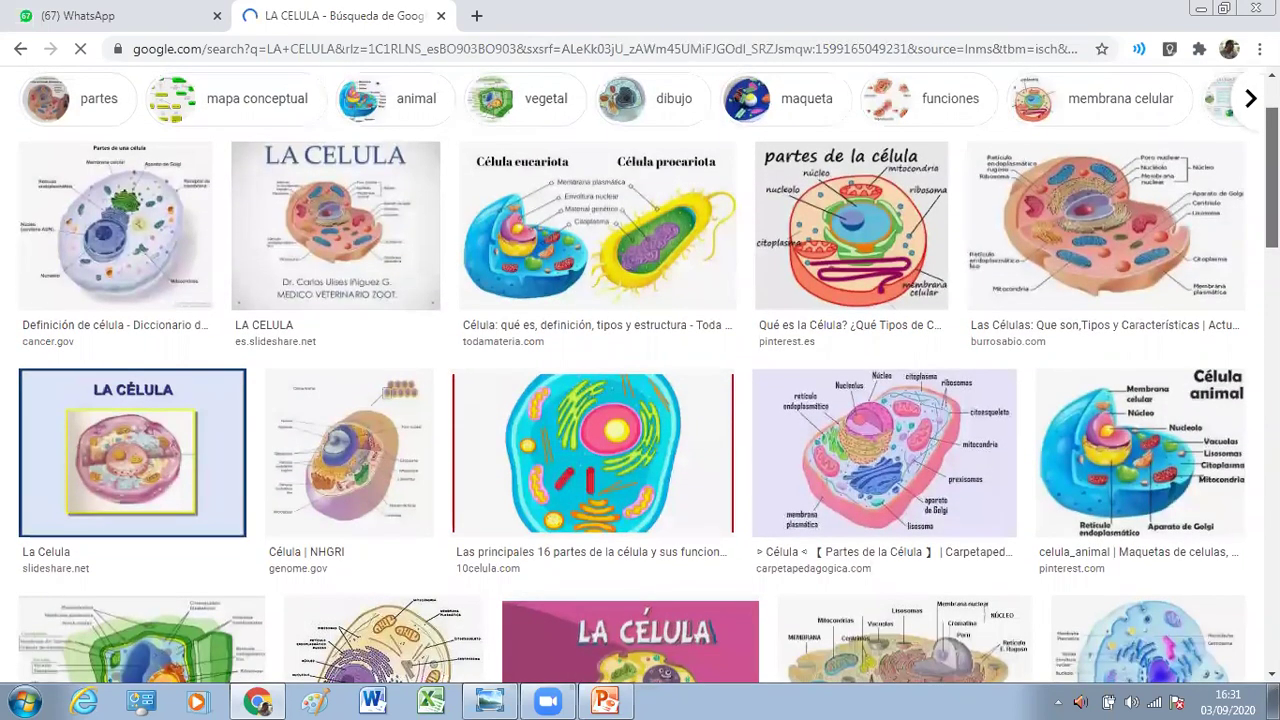
scroll(640, 400, "down", 1)
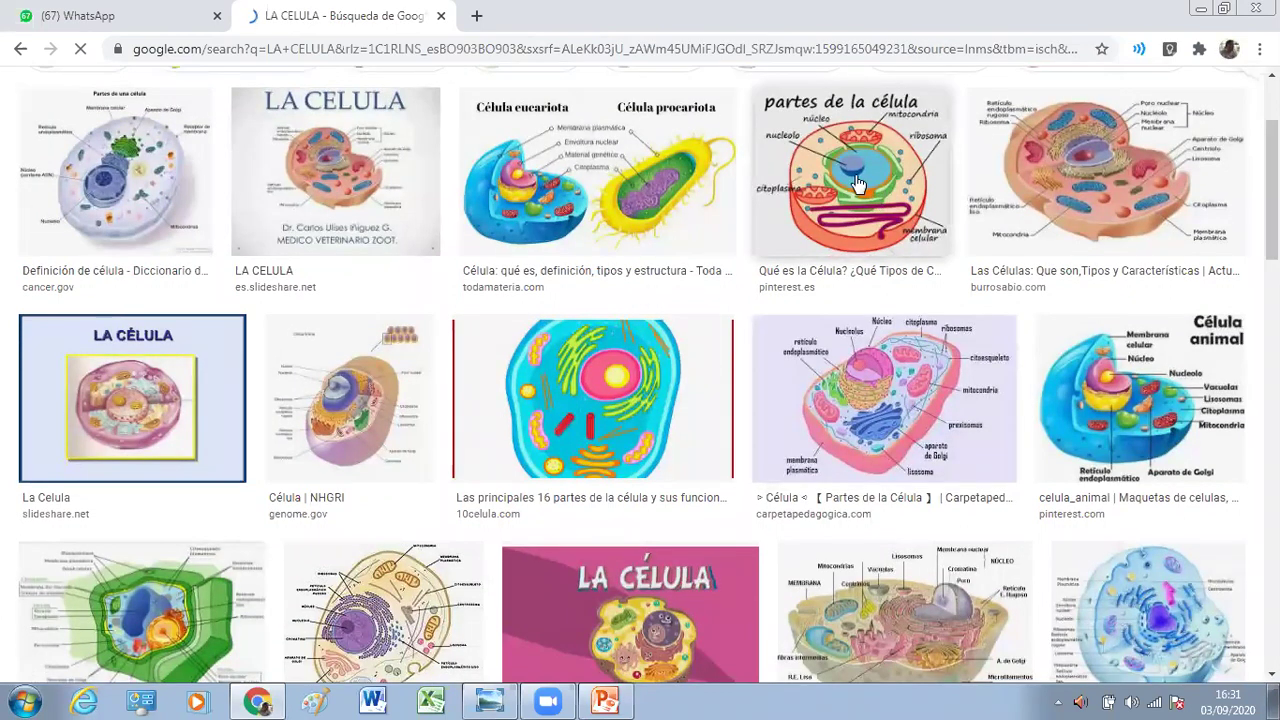
Step: Open the 'partes de la célula' diagram preview and copy it with Copiar imagen
left_click(860, 183)
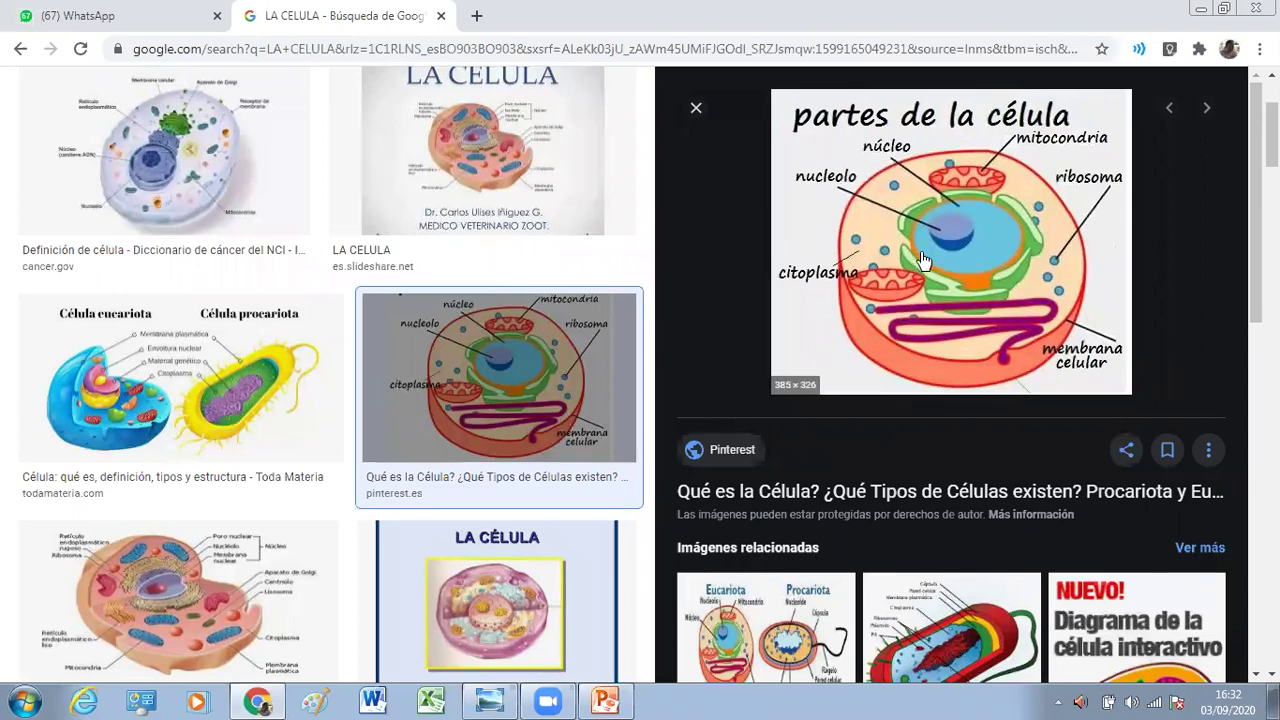
right_click(937, 206)
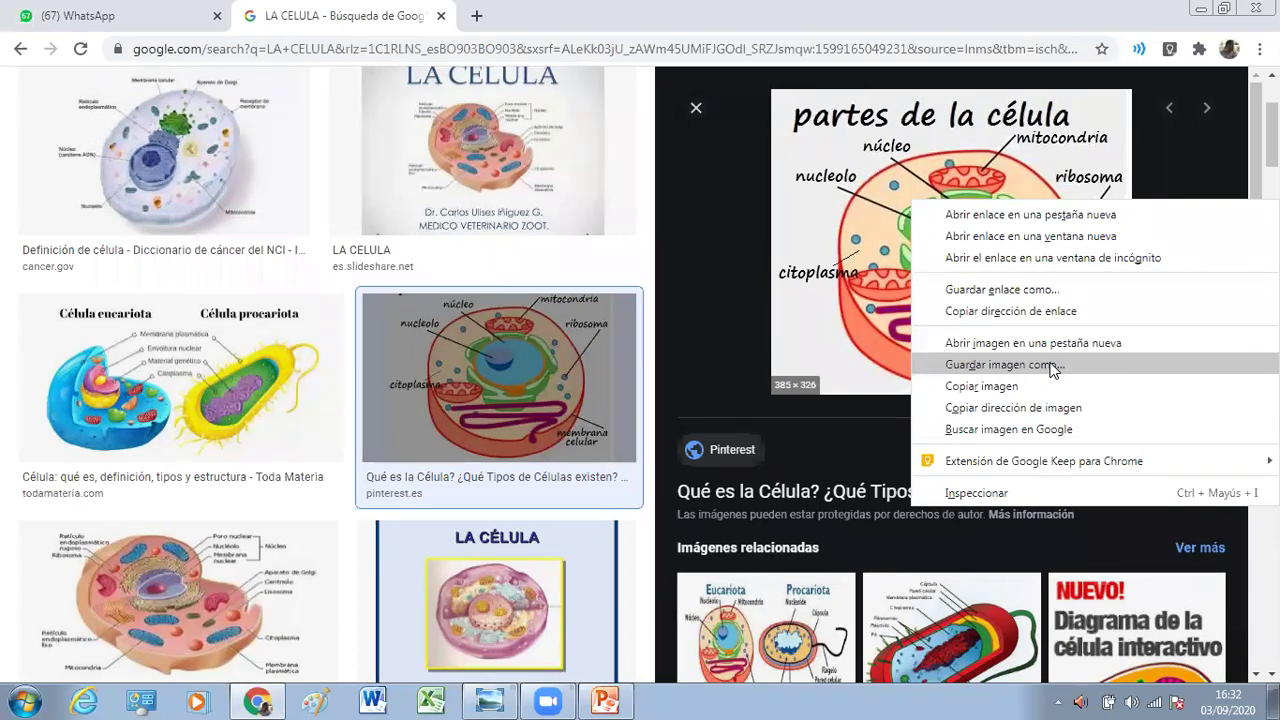
left_click(979, 386)
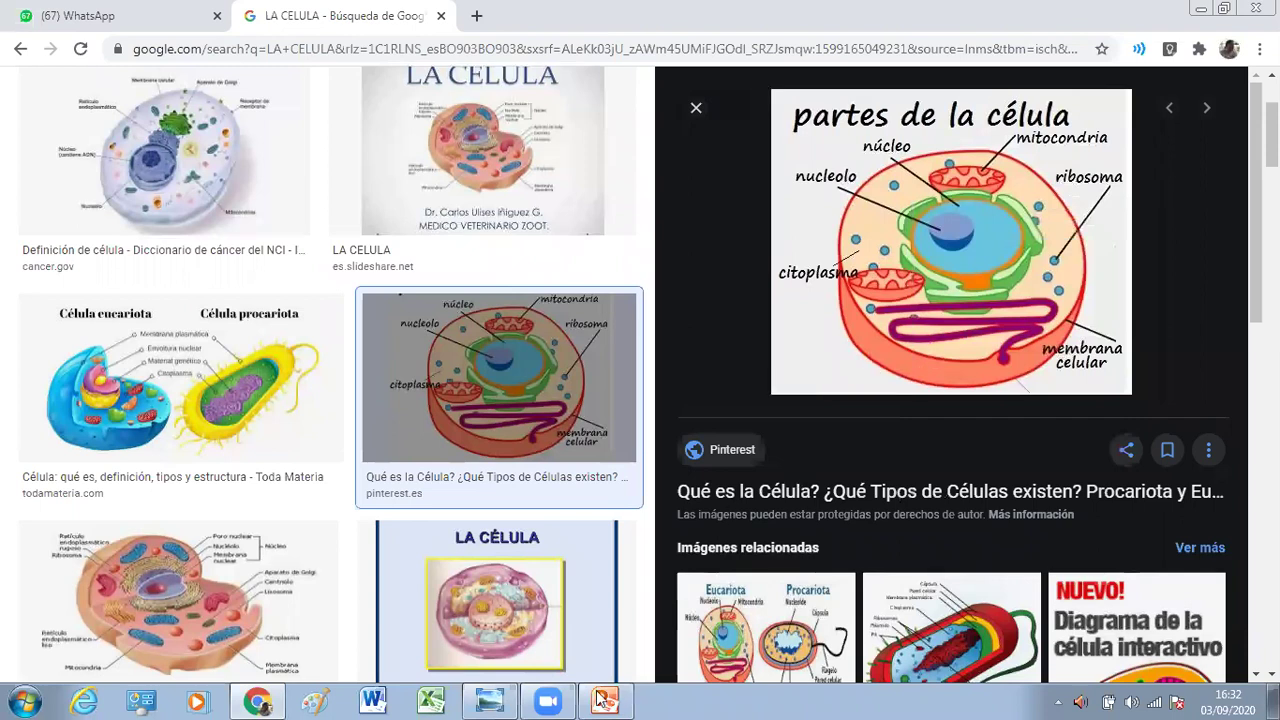
Step: Return to slide 1 of la celula.pptx and call up paste options on an empty area
mouse_move(610, 698)
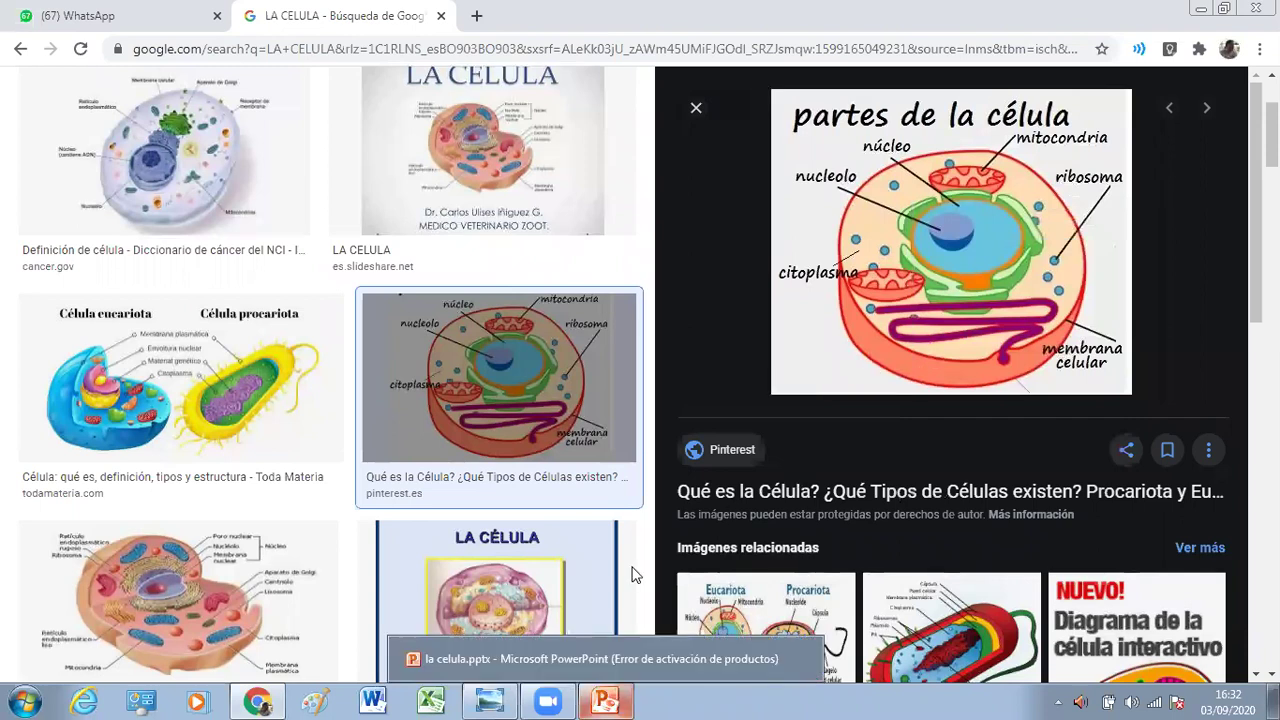
left_click(613, 700)
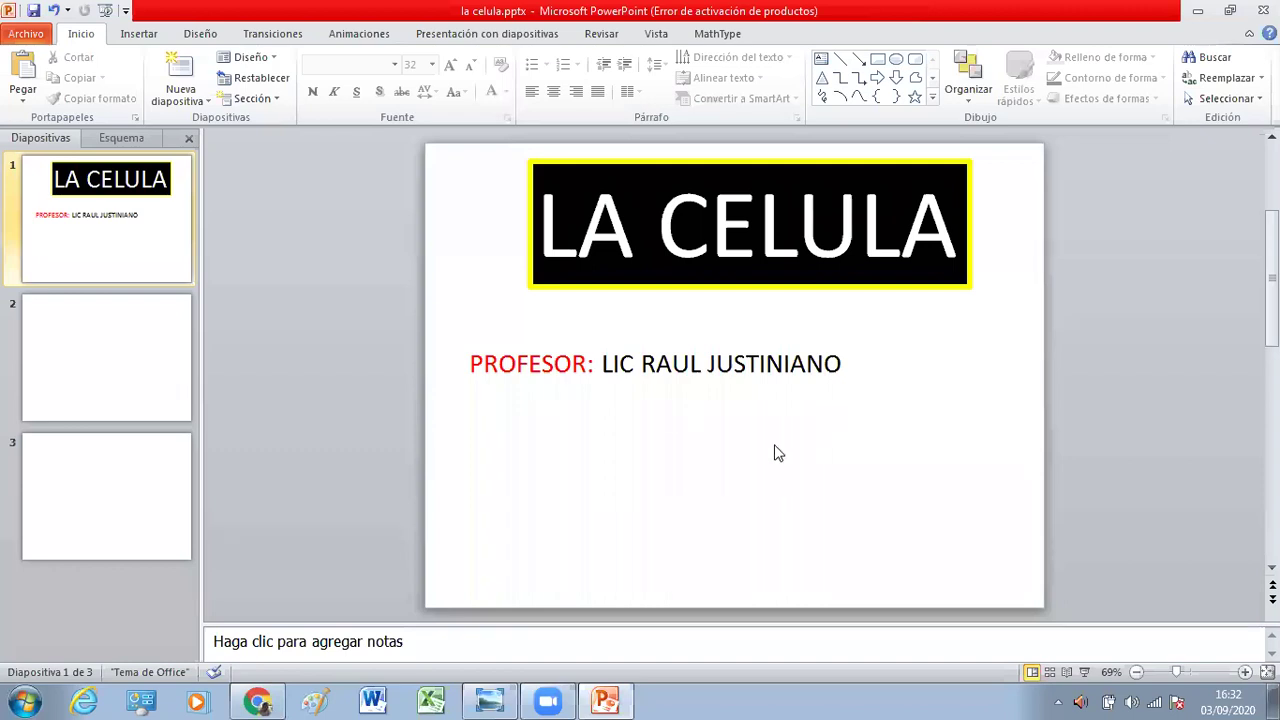
right_click(683, 445)
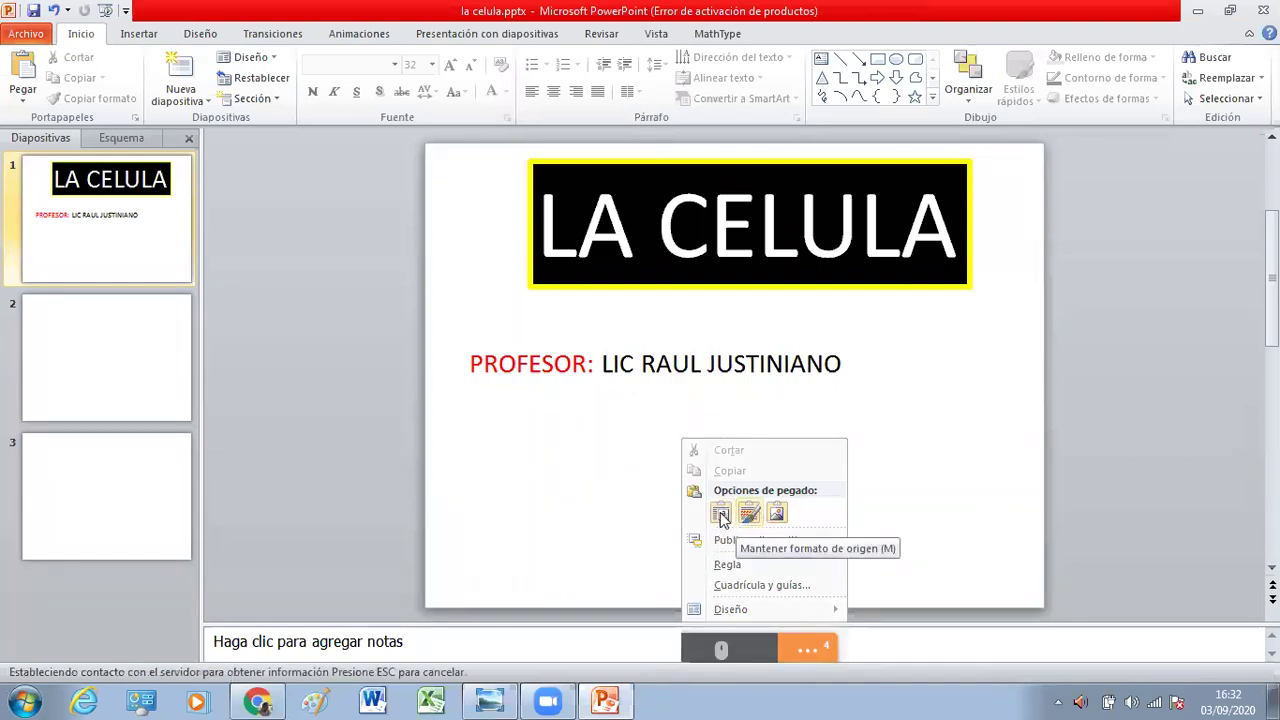
Step: Attempt to paste the cell diagram, then bring up the TECLADO.png keyboard photo
left_click(721, 514)
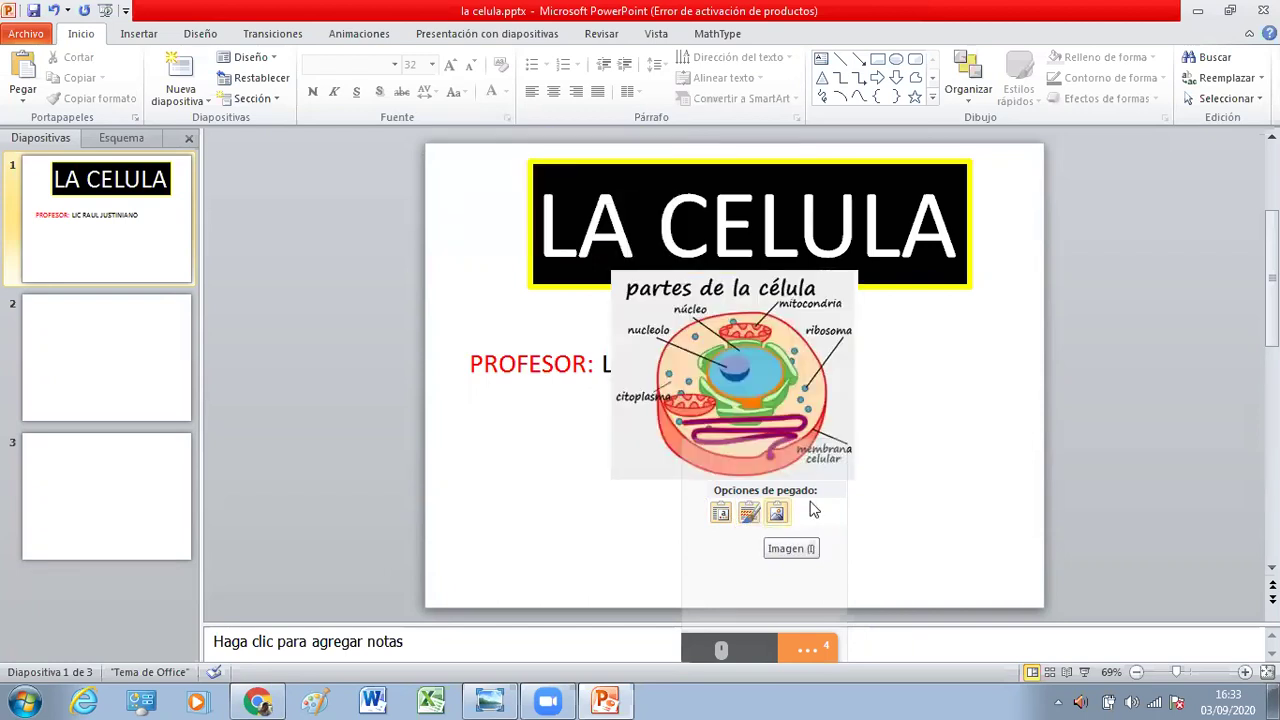
left_click(614, 454)
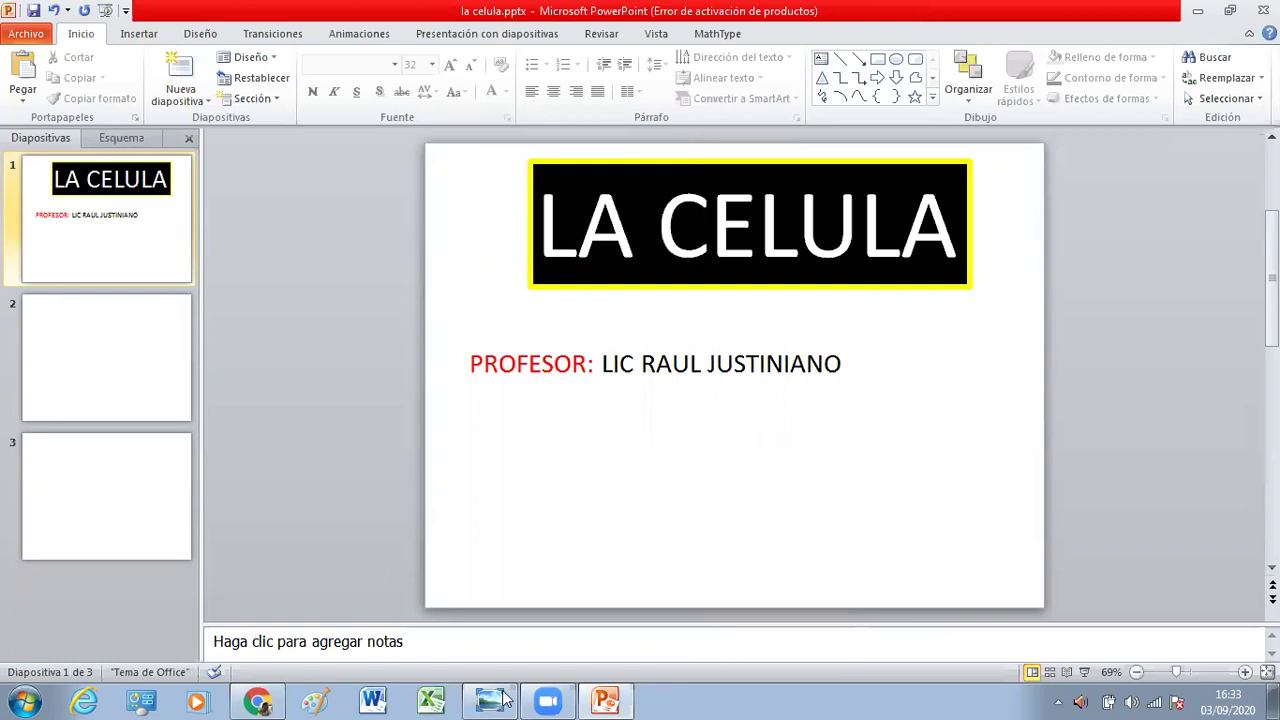
mouse_move(487, 700)
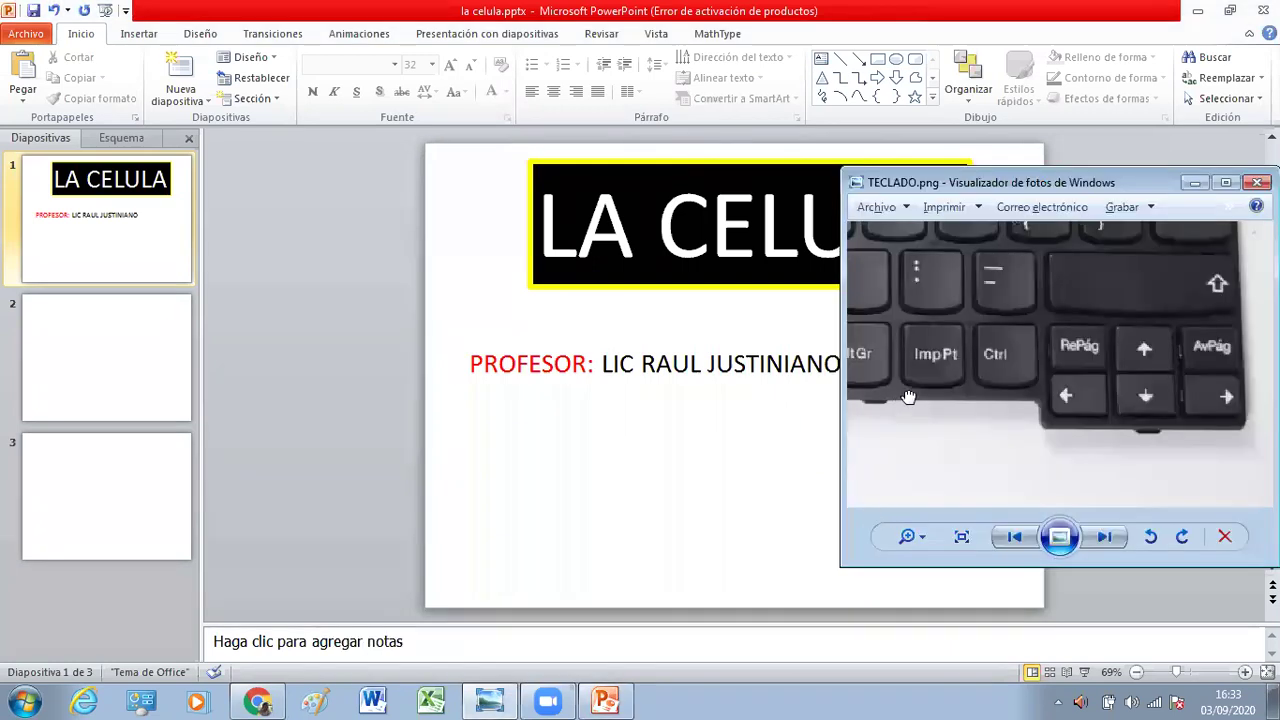
Step: Pan around the zoomed TECLADO.png keyboard photo, then minimize Photo Viewer
mouse_move(1015, 333)
left_mouse_down()
mouse_move(929, 334)
mouse_move(1022, 326)
left_mouse_up()
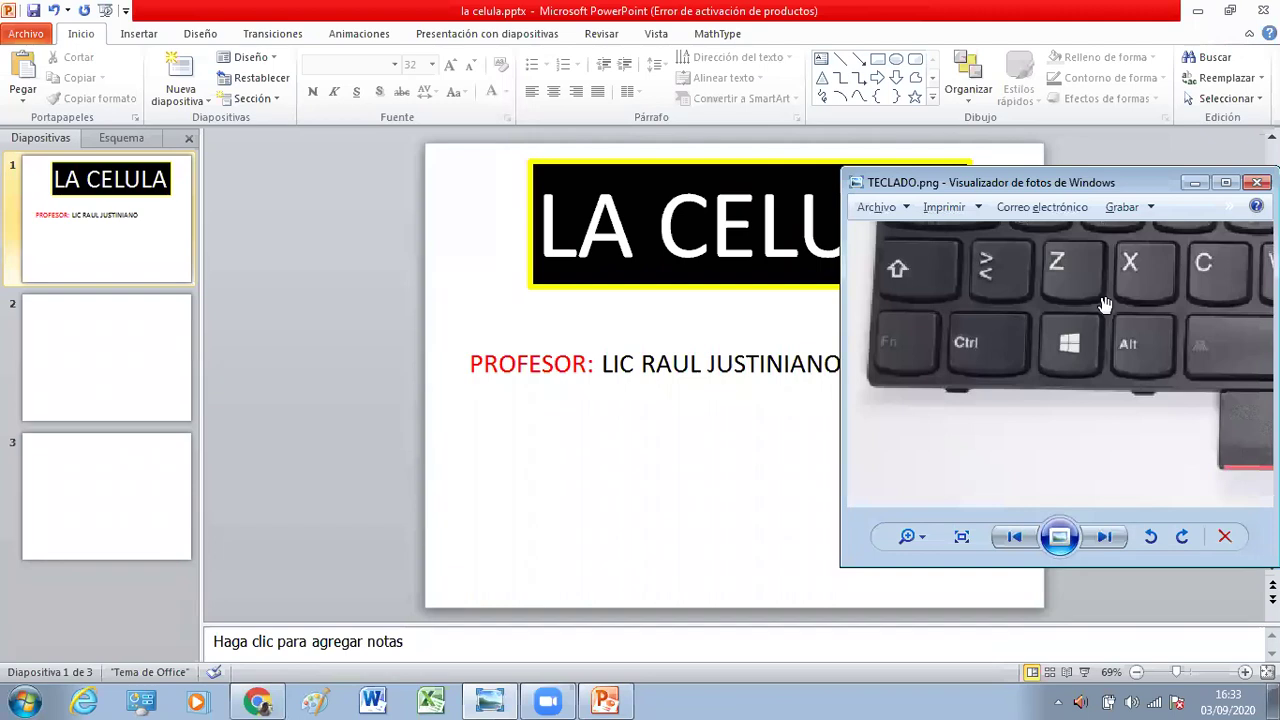
left_click_drag(1105, 307, 988, 363)
left_click_drag(1074, 343, 1045, 338)
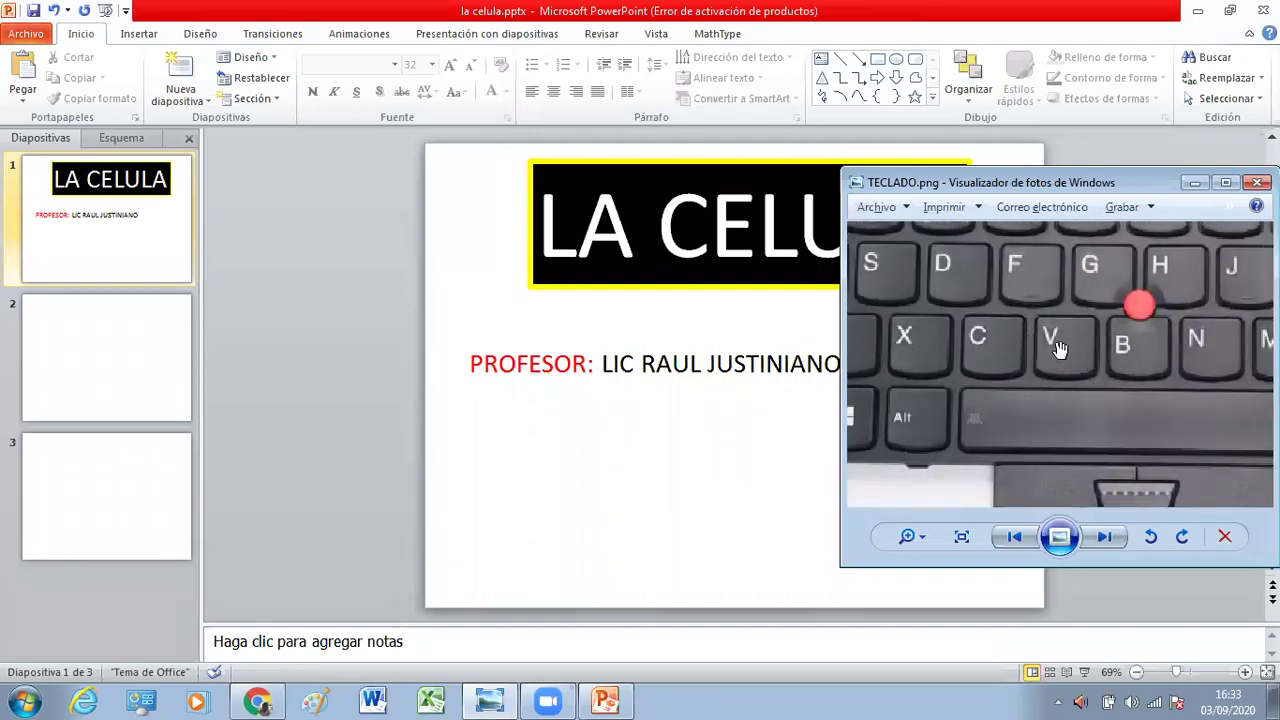
left_click(1196, 184)
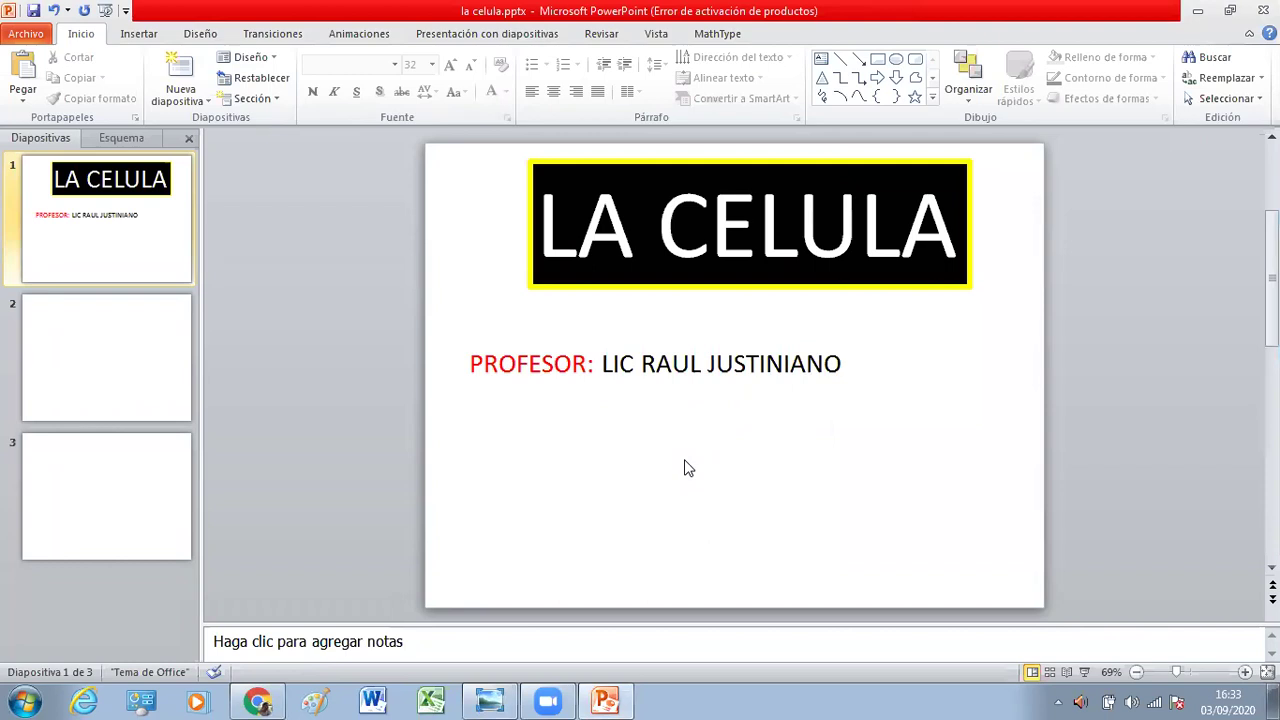
Step: Paste the 'partes de la célula' cell diagram and drag it below the title, undoing the extra move
key("ctrl+v")
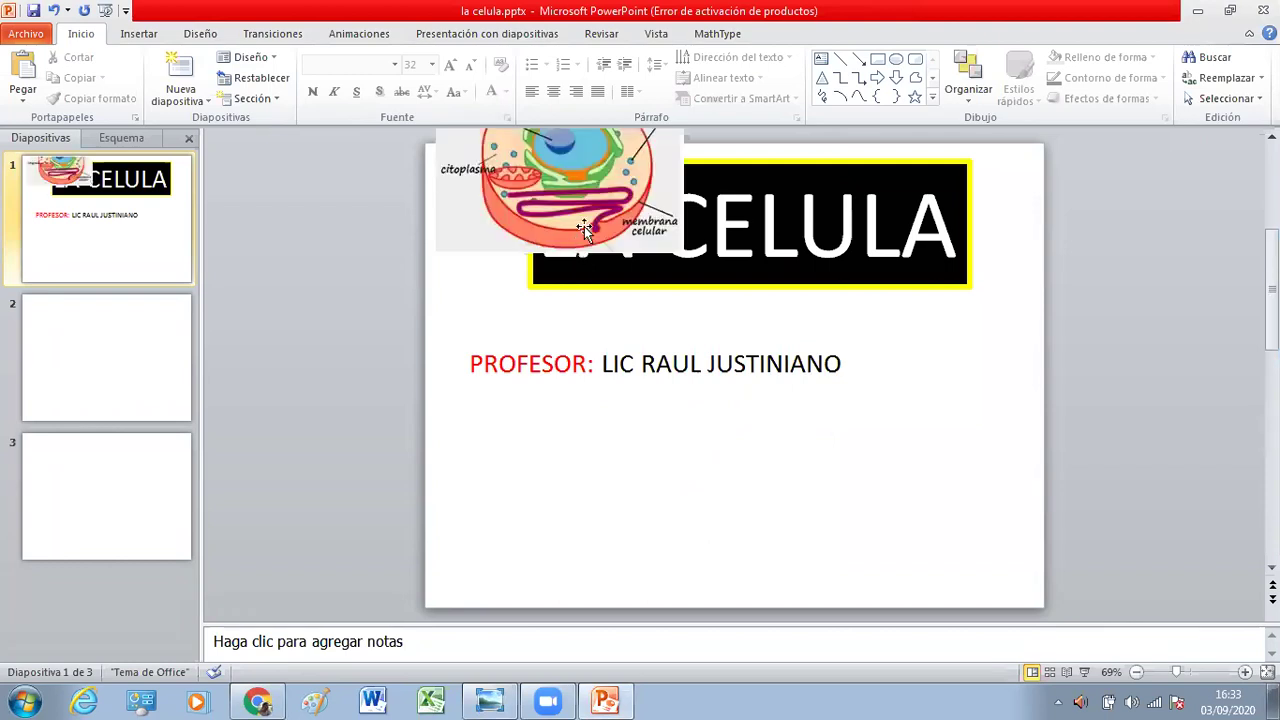
left_click_drag(584, 226, 760, 526)
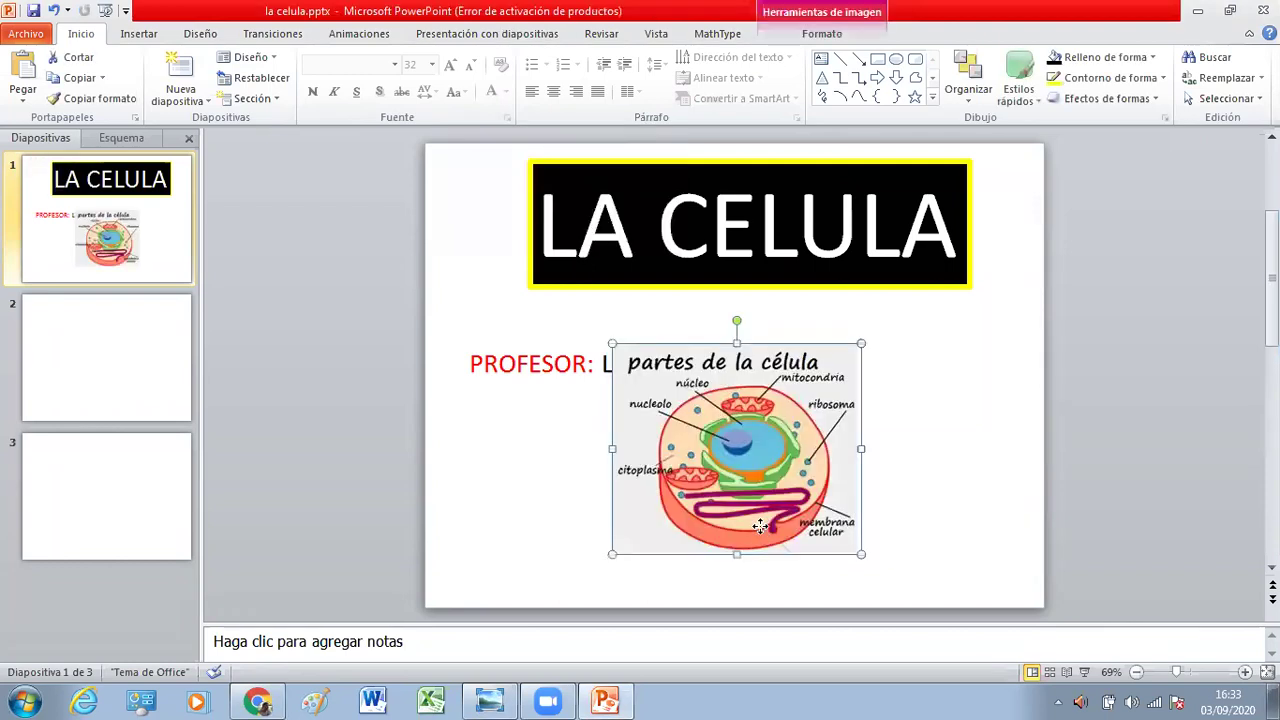
mouse_move(779, 500)
left_mouse_down()
mouse_move(760, 541)
mouse_move(747, 533)
mouse_move(753, 482)
mouse_move(800, 515)
left_mouse_up()
key("ctrl+z")
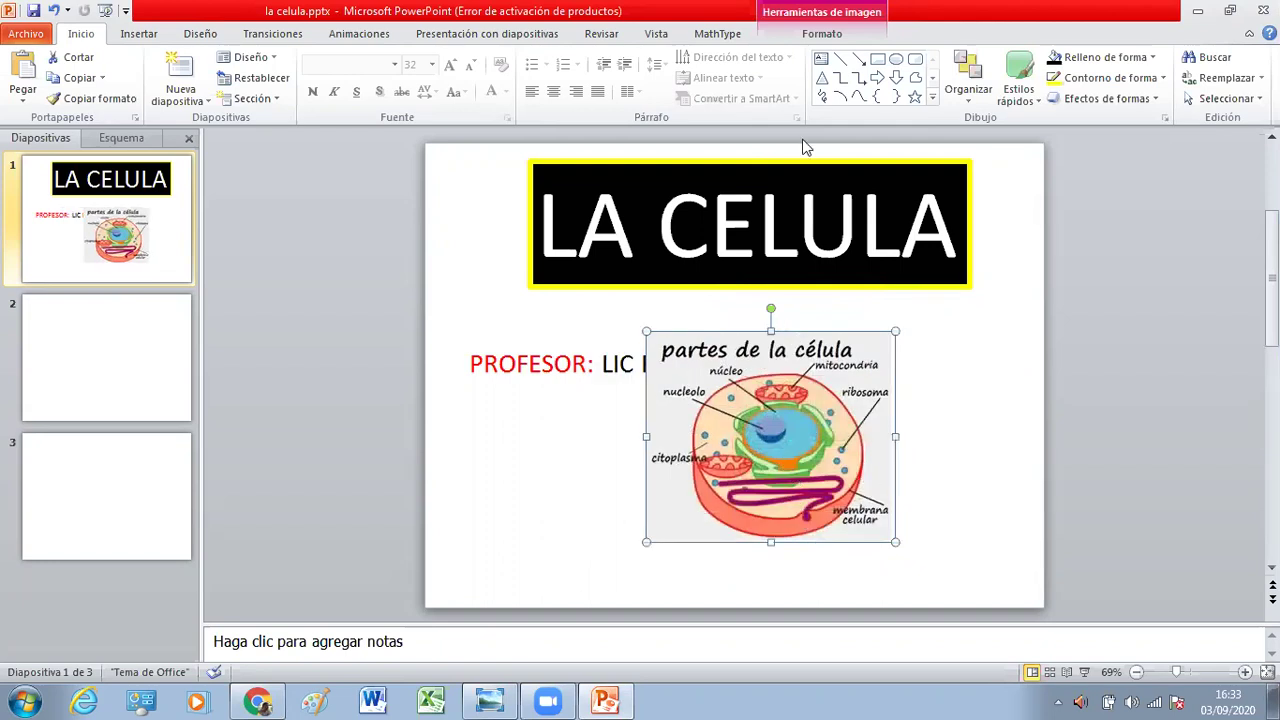
Step: Apply Set Transparent Color from the picture's Color menu to the diagram's light background
left_click(818, 34)
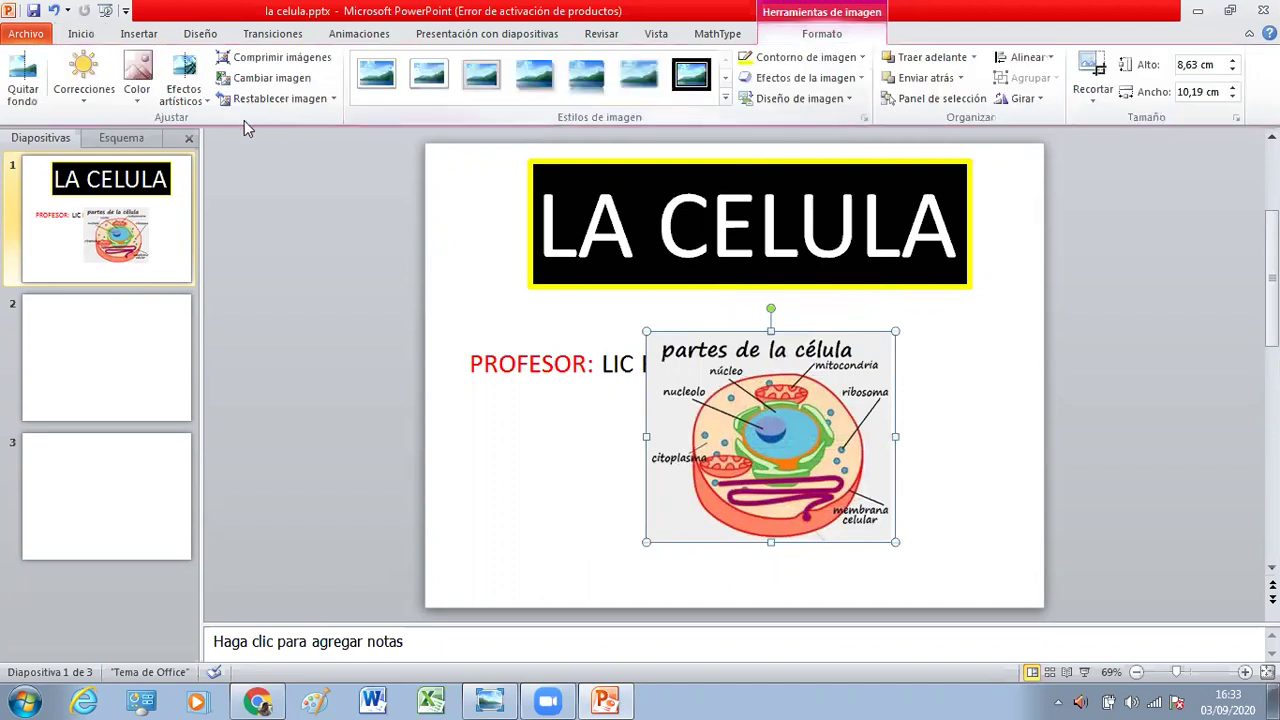
left_click(140, 108)
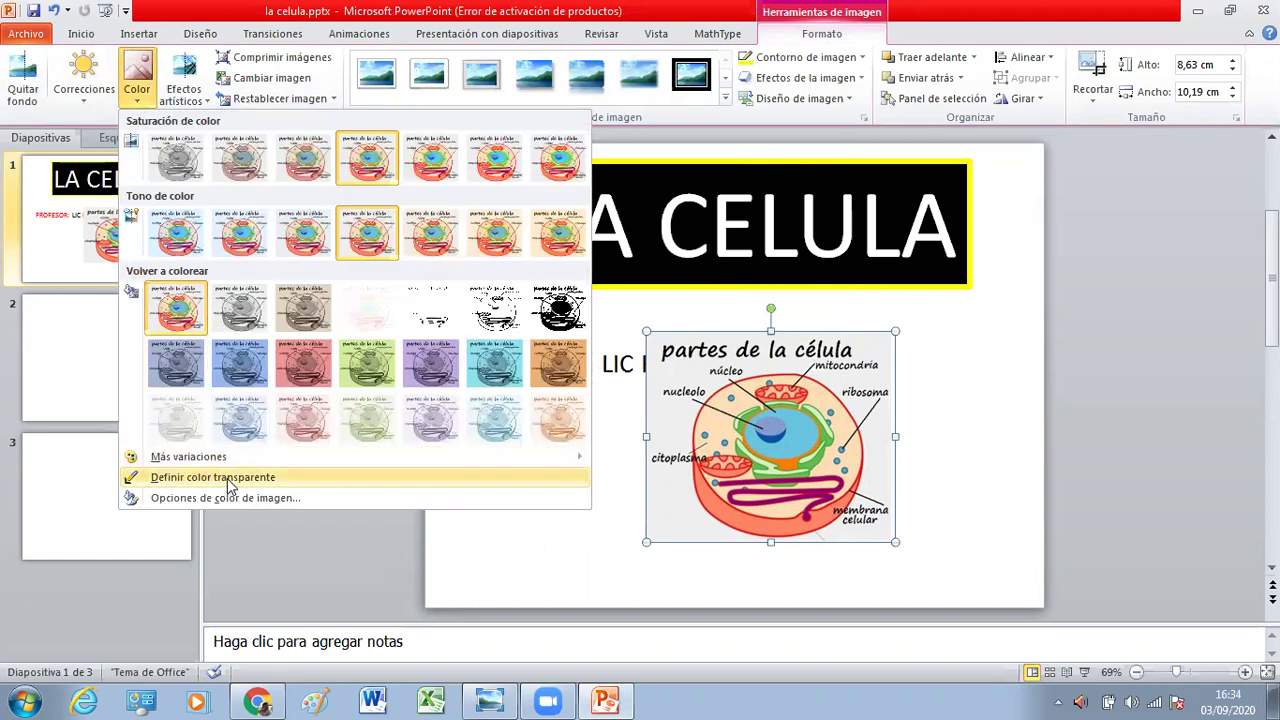
left_click(203, 482)
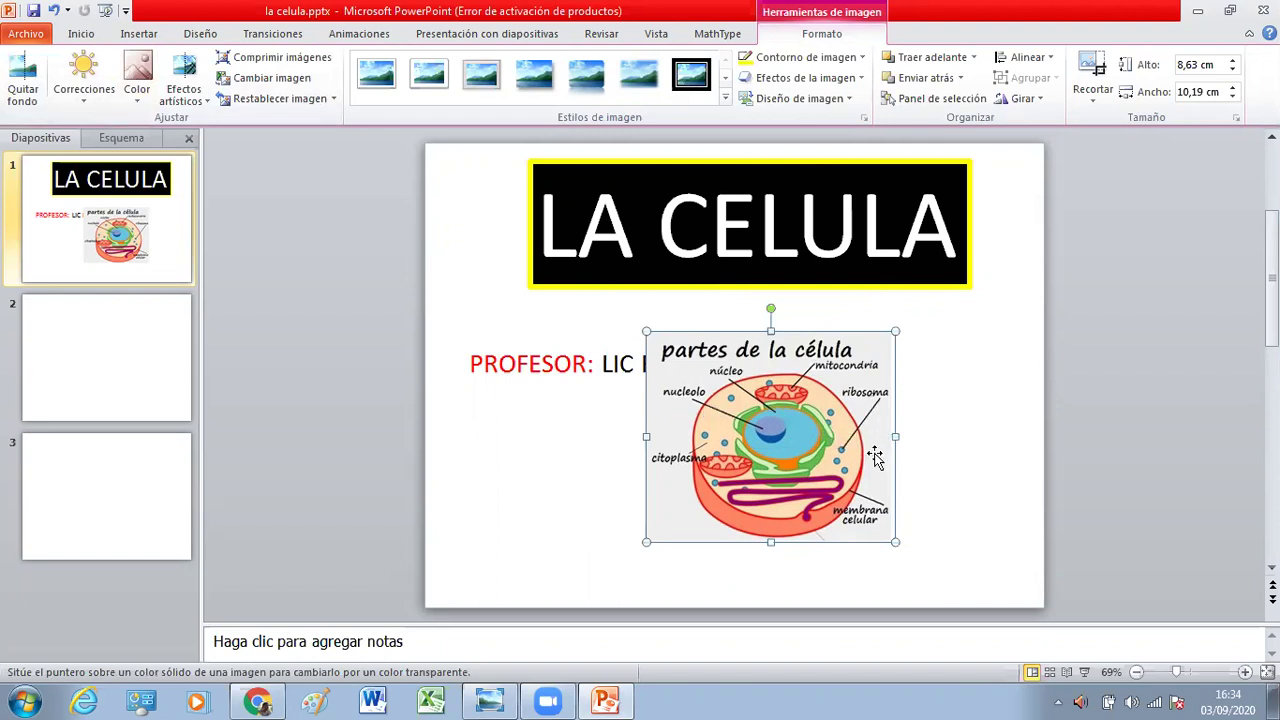
left_click(875, 456)
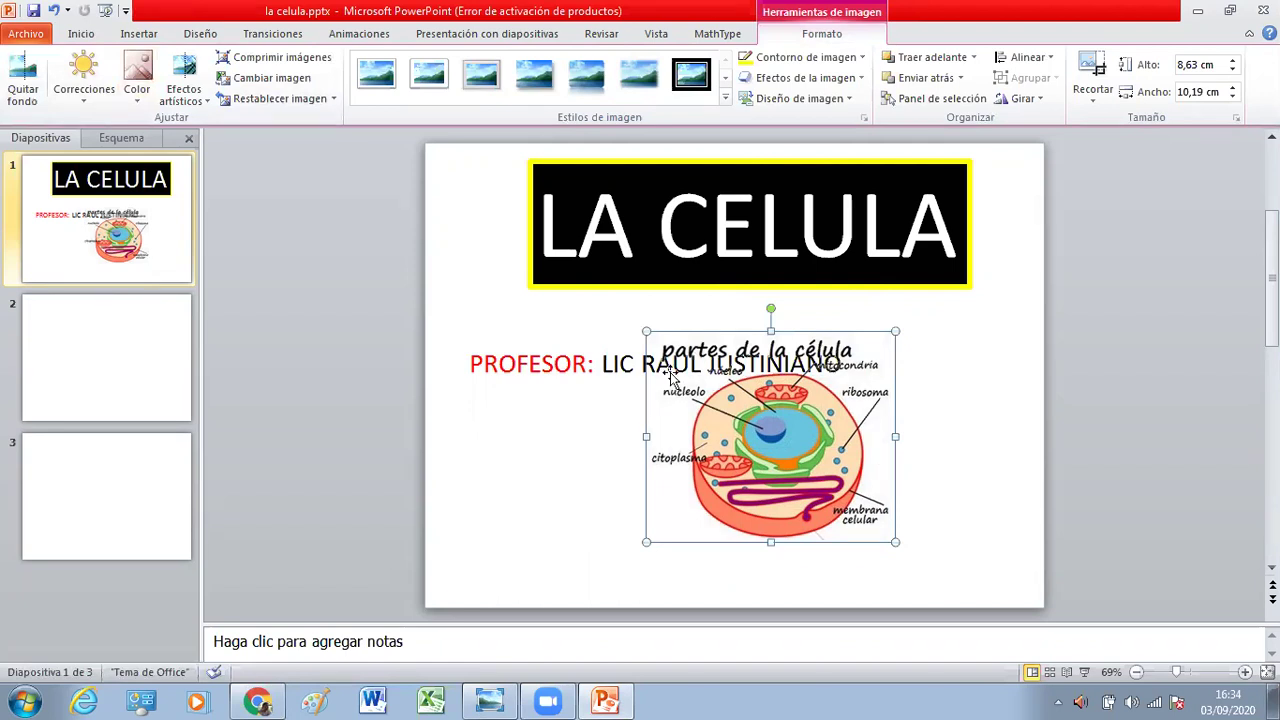
Step: Drag the cell diagram until it sits centred directly beneath the PROFESOR: line, then deselect it
left_click_drag(672, 395, 529, 376)
left_click_drag(697, 407, 780, 390)
mouse_move(648, 401)
left_mouse_down()
mouse_move(719, 443)
mouse_move(610, 440)
left_mouse_up()
mouse_move(757, 428)
left_mouse_down()
mouse_move(712, 426)
mouse_move(797, 425)
left_mouse_up()
mouse_move(705, 449)
left_mouse_down()
mouse_move(770, 466)
mouse_move(838, 448)
left_mouse_up()
mouse_move(692, 476)
left_mouse_down()
mouse_move(810, 460)
mouse_move(895, 470)
mouse_move(760, 490)
mouse_move(895, 488)
left_mouse_up()
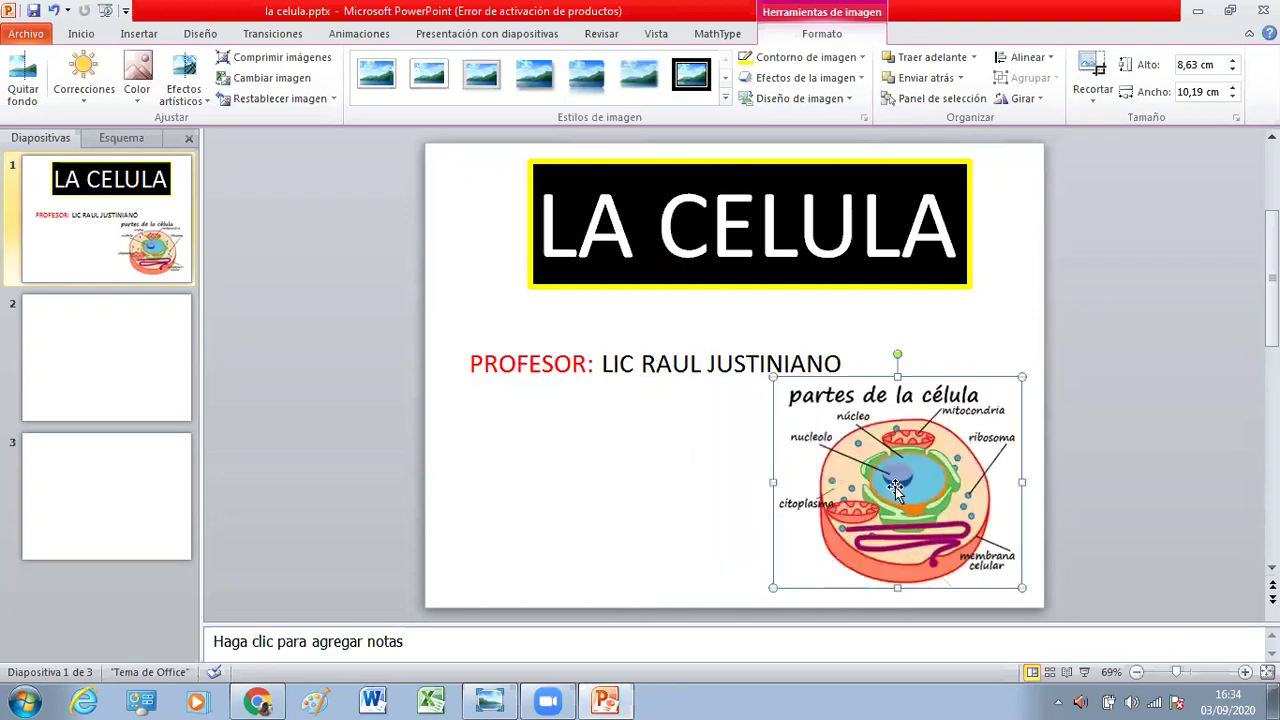
left_click_drag(876, 441, 728, 443)
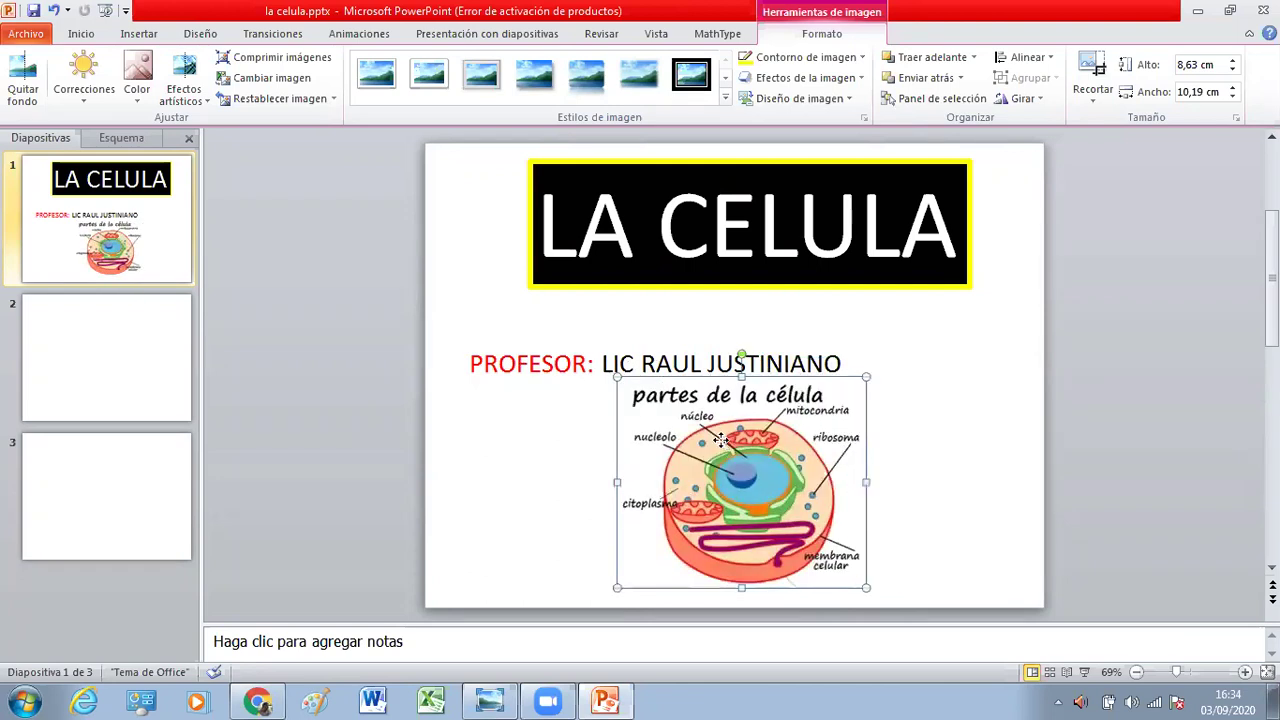
left_click(923, 441)
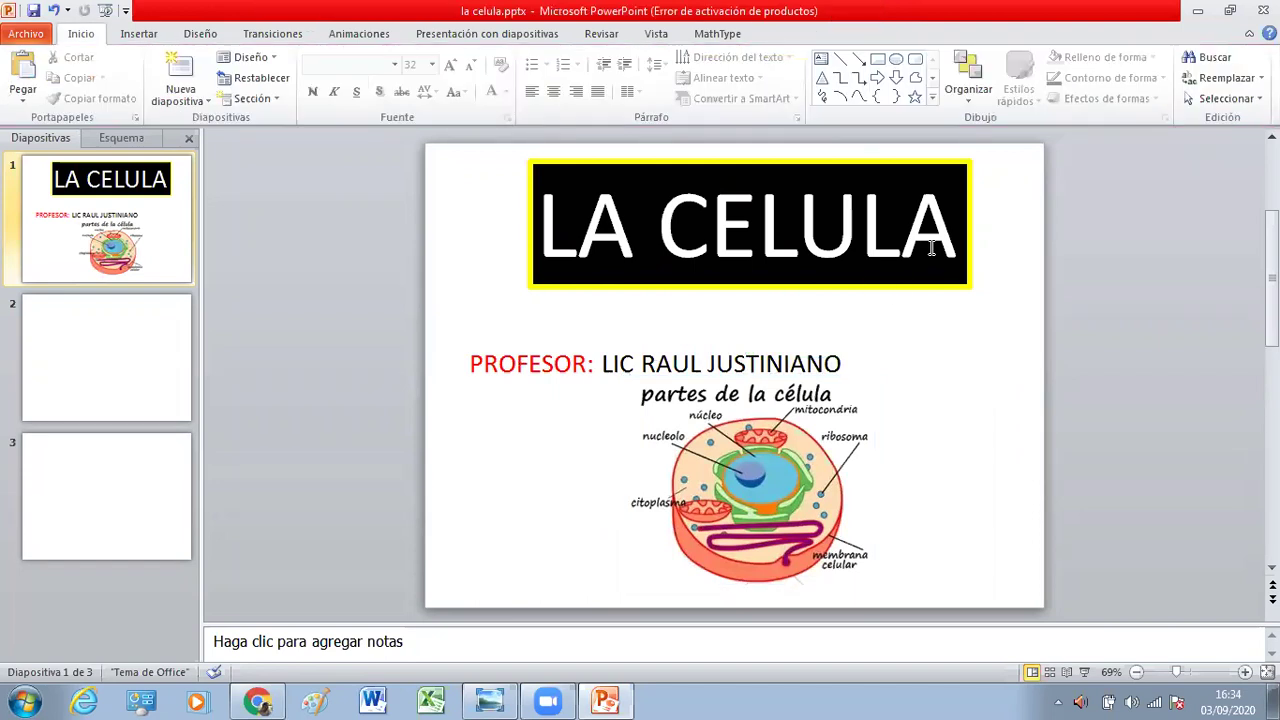
left_click_drag(931, 250, 603, 229)
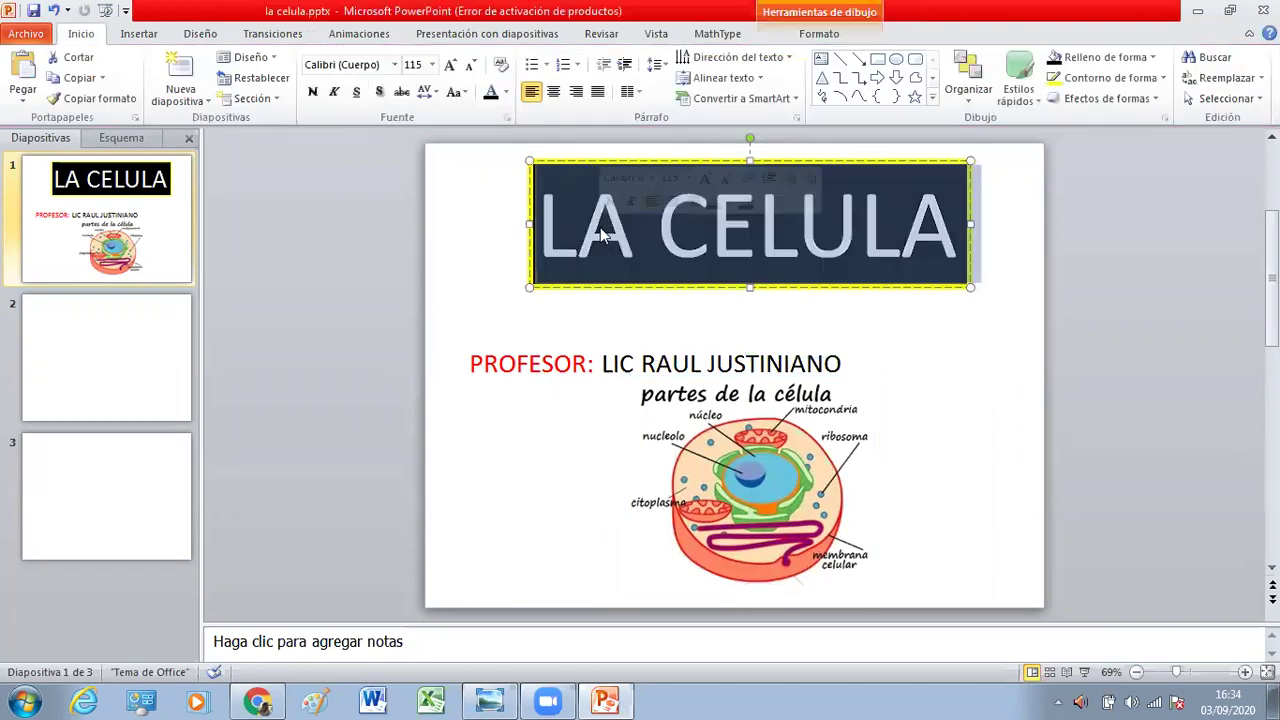
left_click(710, 280)
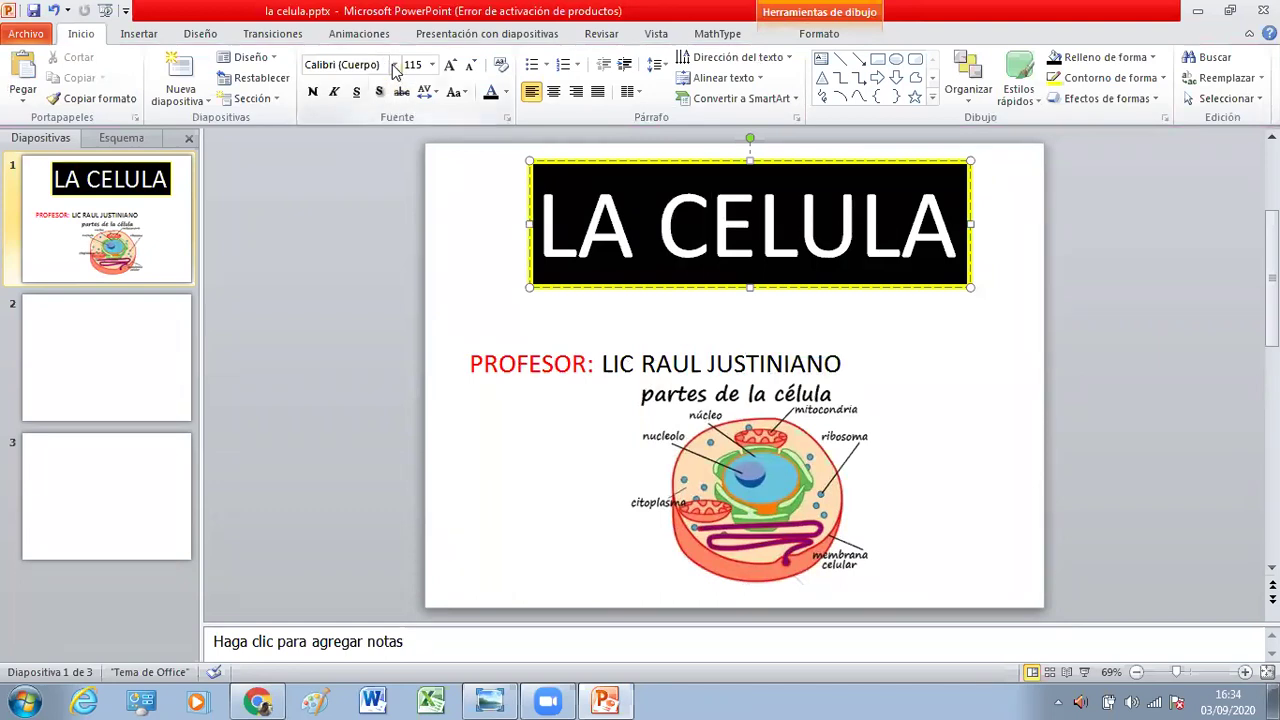
Step: Reselect the cell diagram and nudge it up so it tucks right under the professor's name
left_click_drag(737, 511, 719, 521)
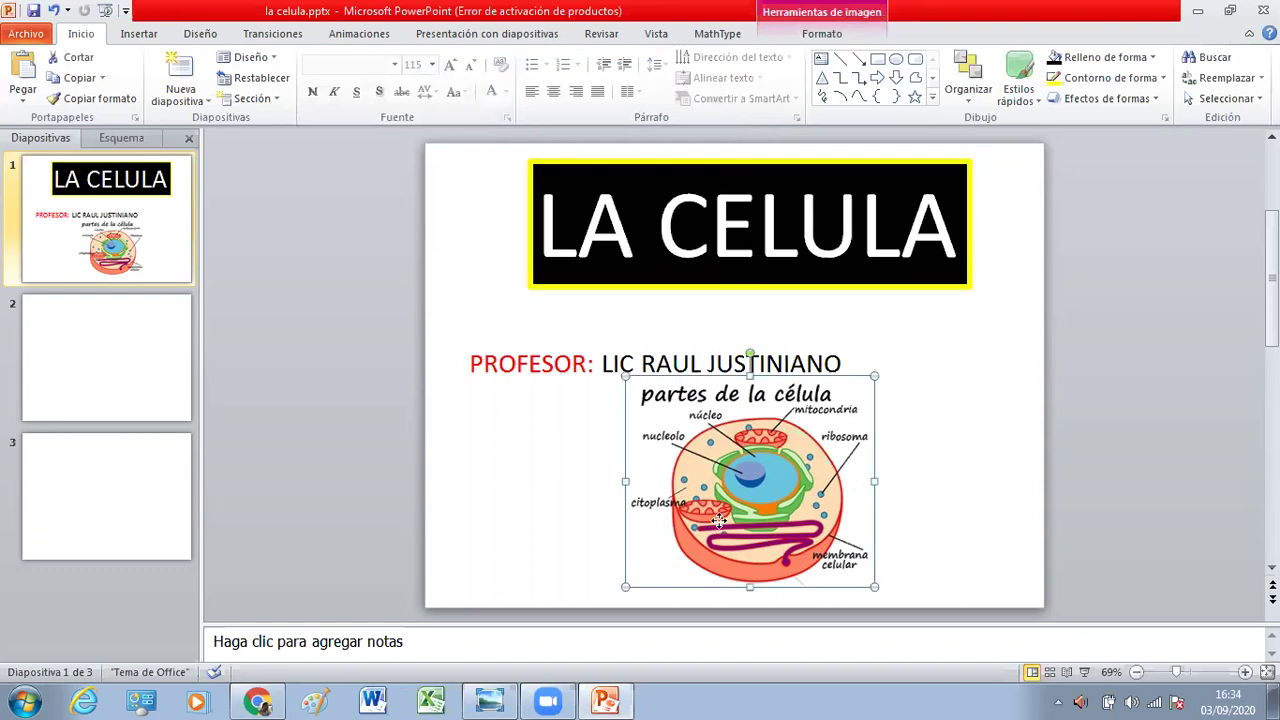
left_click(950, 474)
left_click(851, 463)
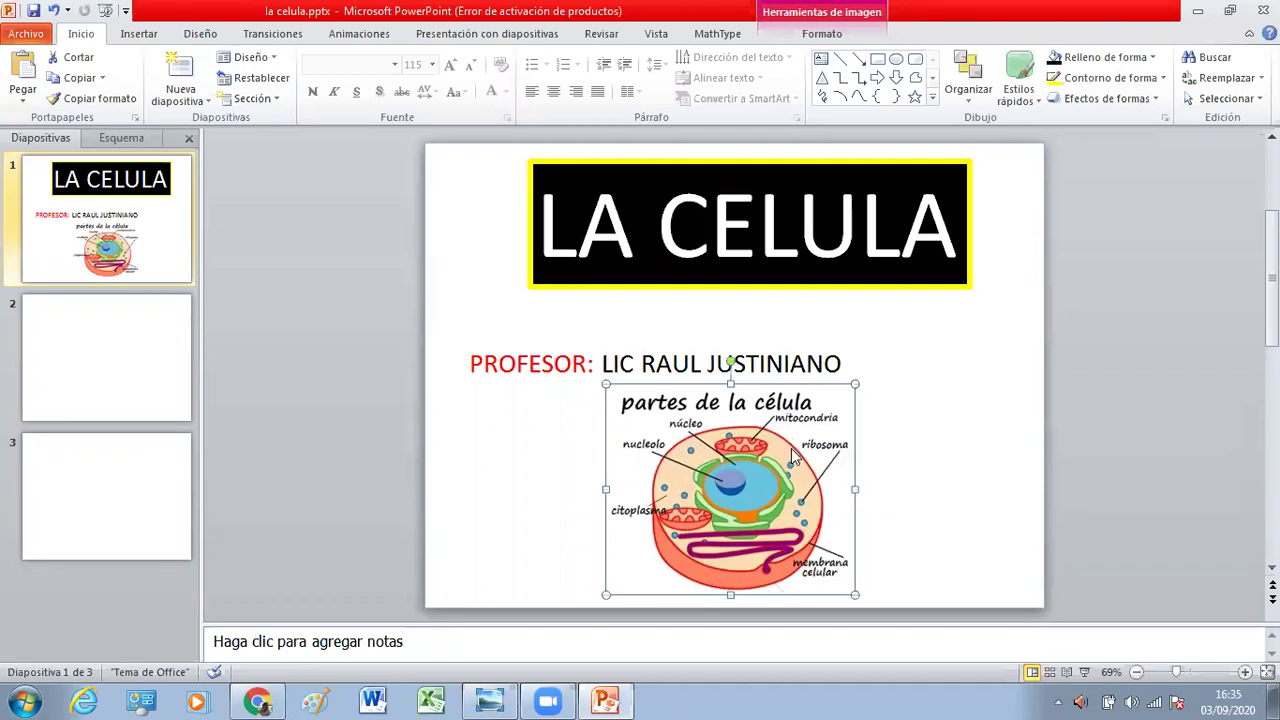
left_click(900, 443)
left_click(727, 457)
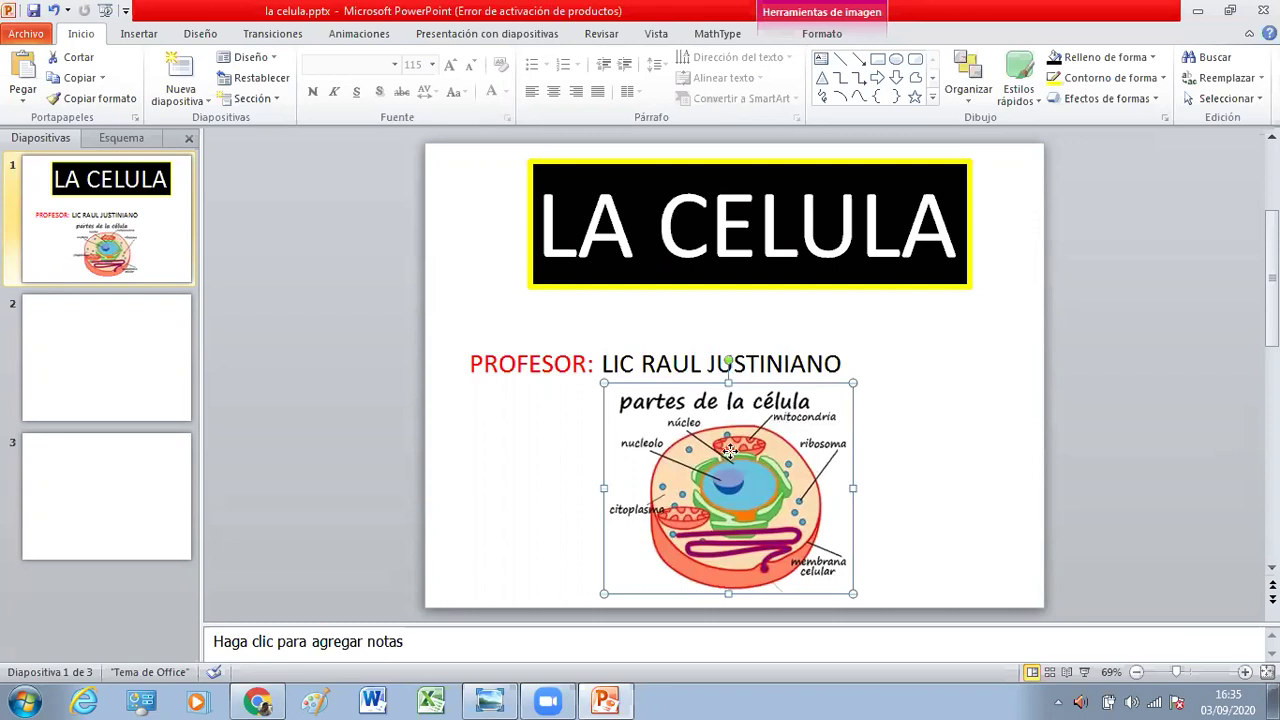
left_click_drag(730, 451, 729, 448)
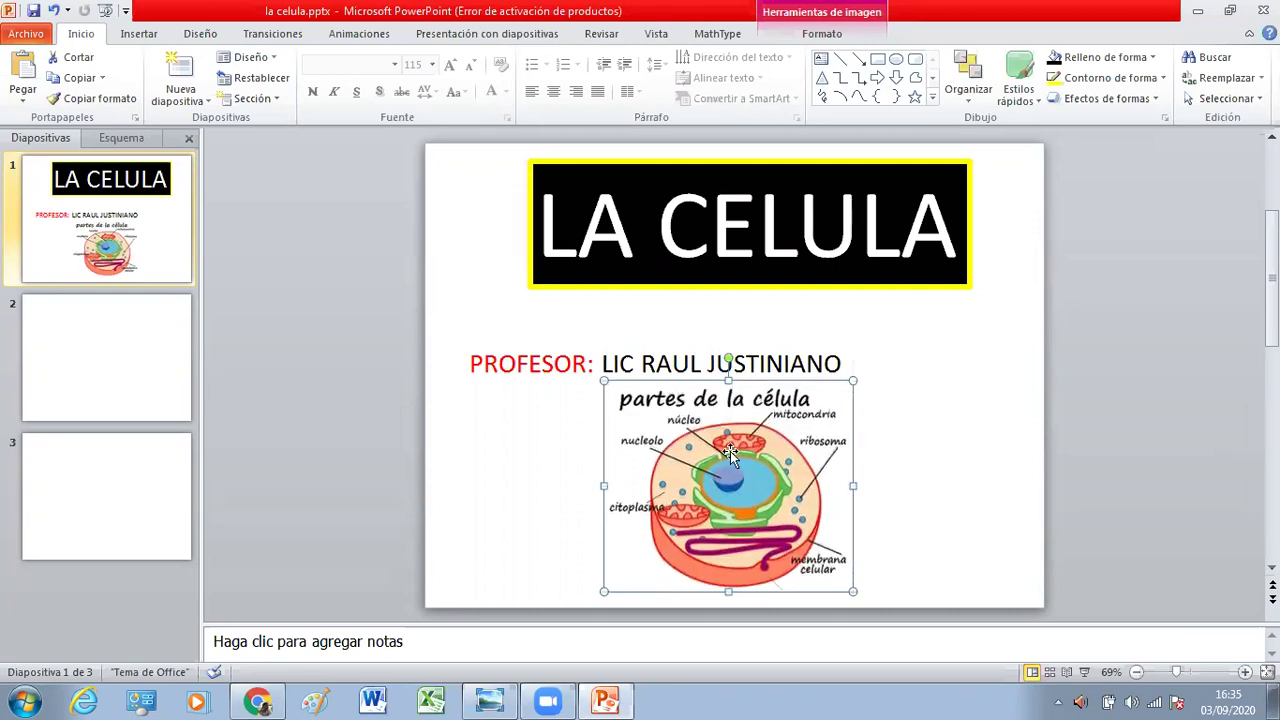
left_click(800, 40)
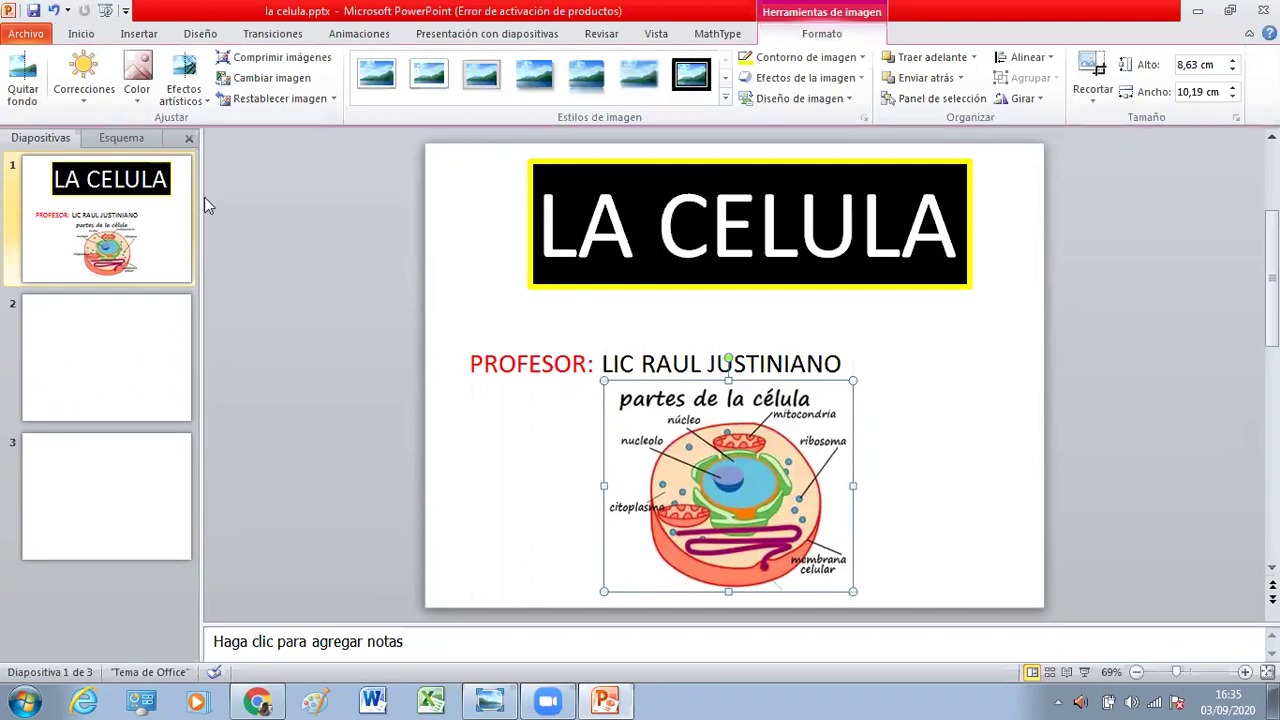
Step: Start Remove Background on the cell diagram and enlarge the marquee to the picture's edges
left_click(24, 88)
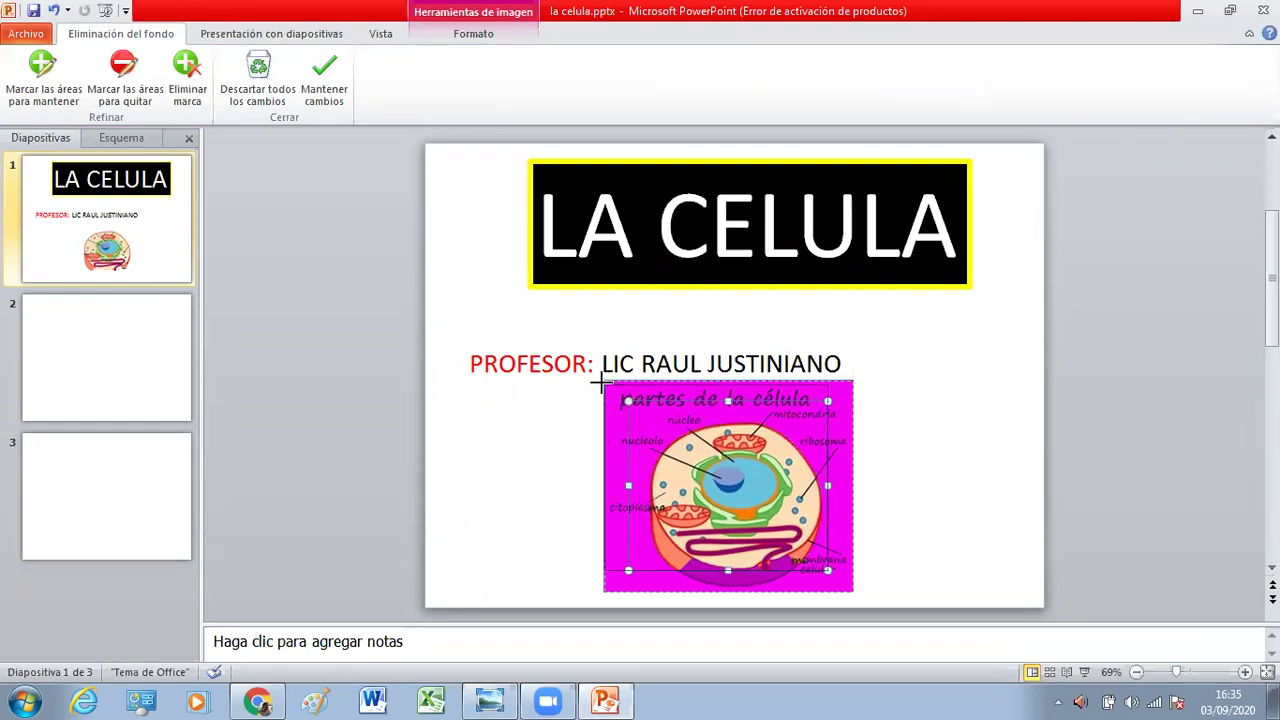
left_click_drag(603, 381, 604, 382)
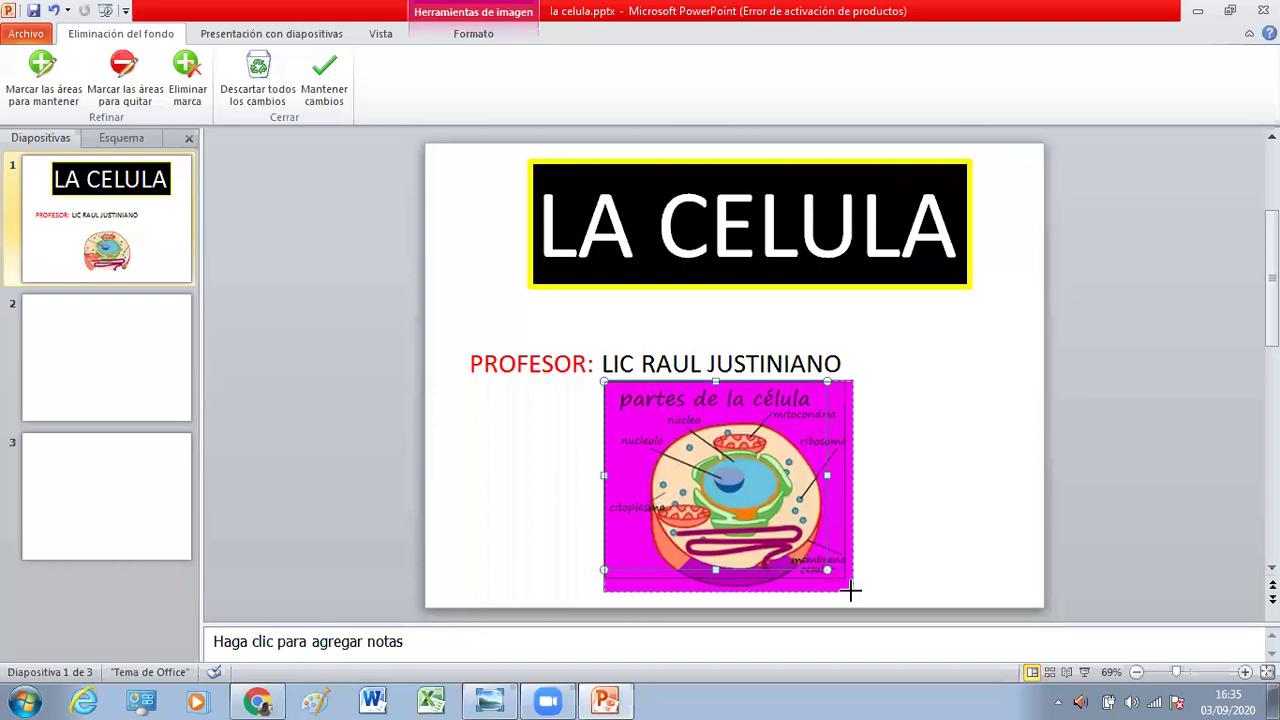
left_click_drag(827, 570, 851, 591)
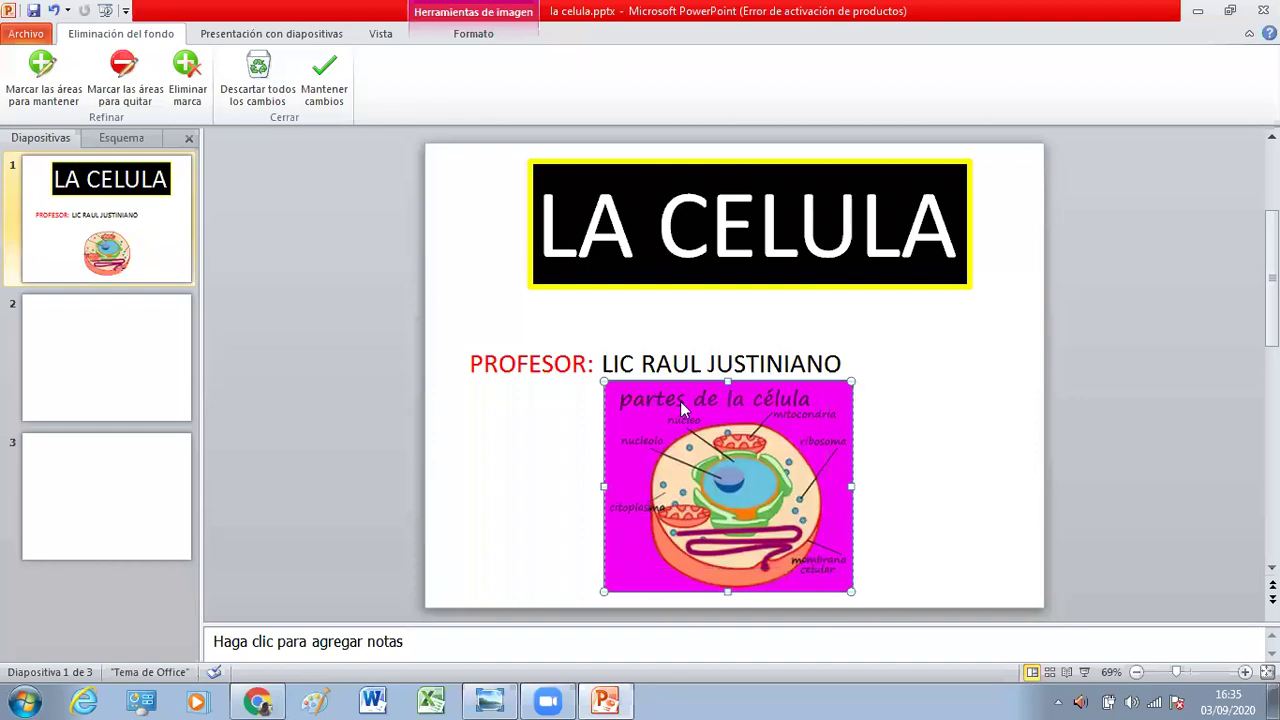
Step: Mark the 'partes de la célula' heading and another area to keep, then keep the changes
left_click(41, 86)
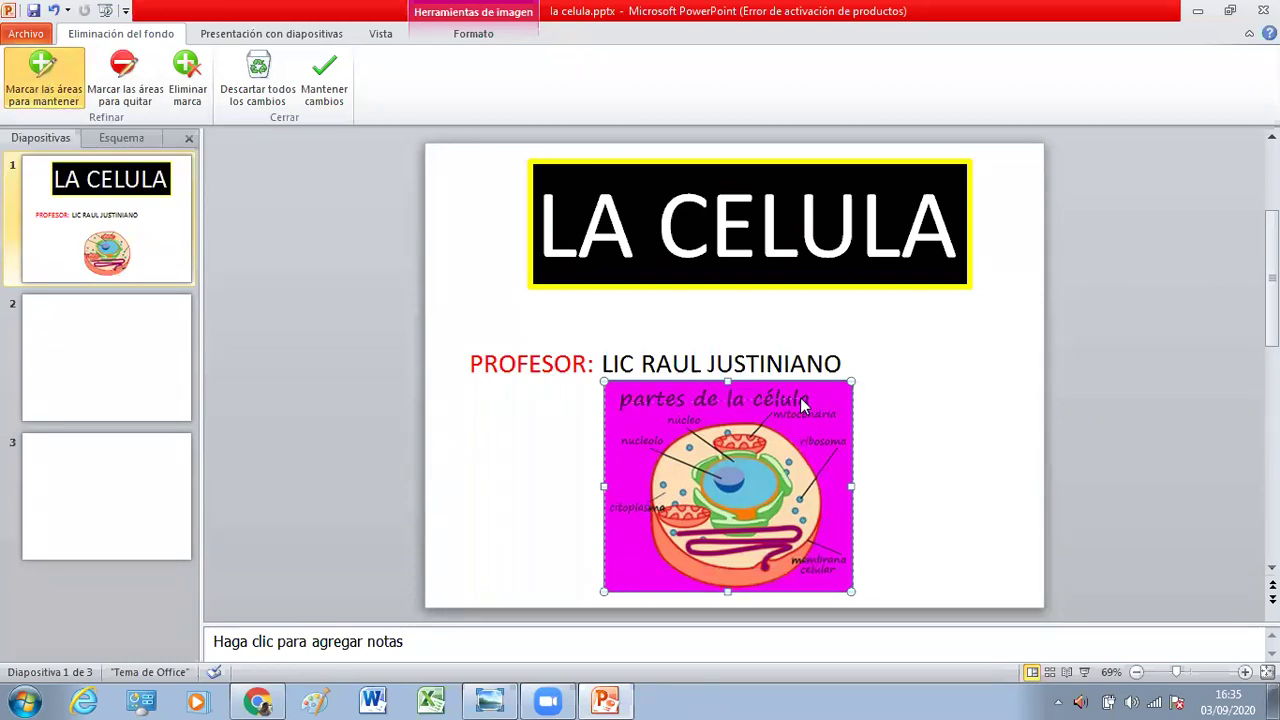
left_click_drag(620, 399, 806, 397)
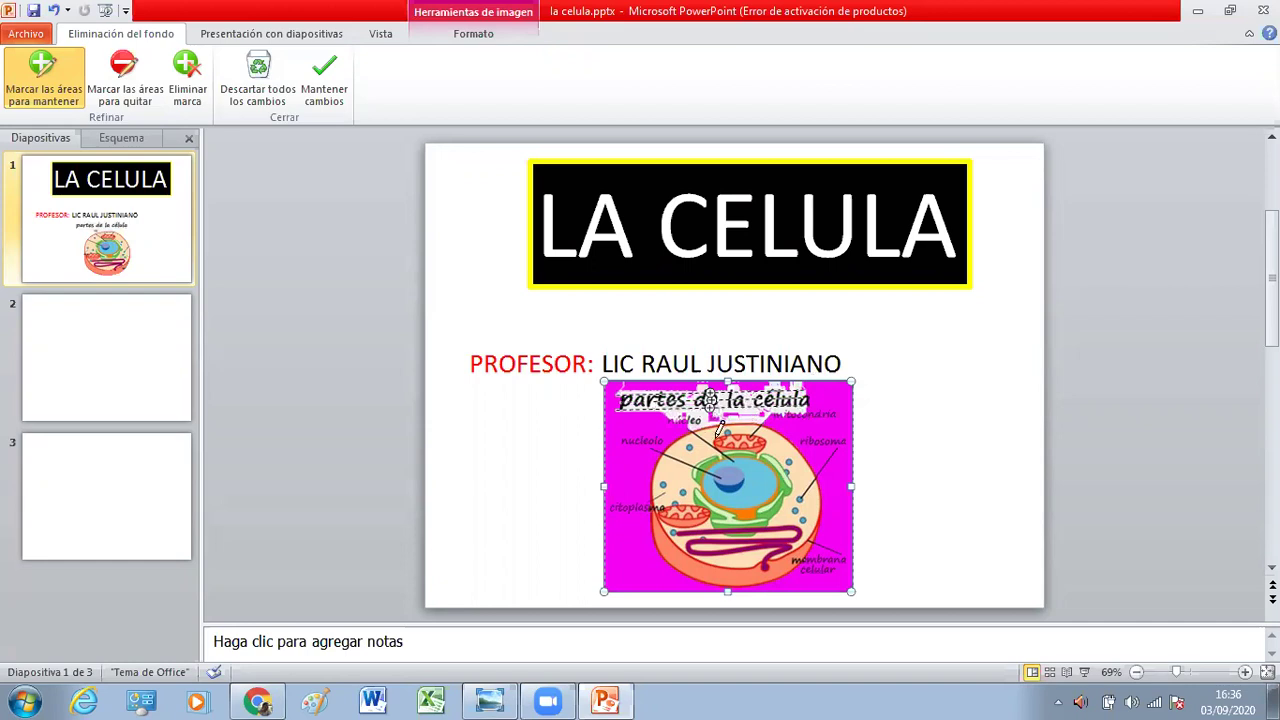
left_click_drag(708, 403, 716, 443)
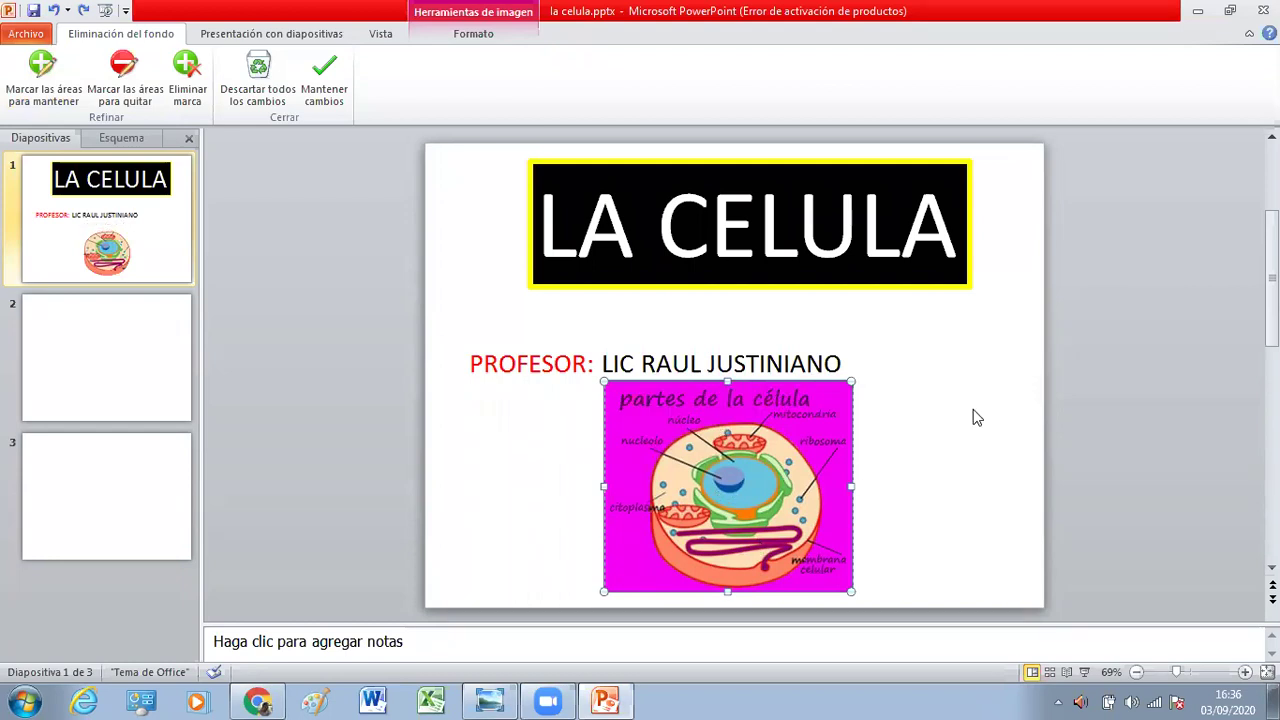
left_click(975, 466)
mouse_move(736, 521)
left_mouse_down()
mouse_move(811, 455)
mouse_move(694, 524)
left_mouse_up()
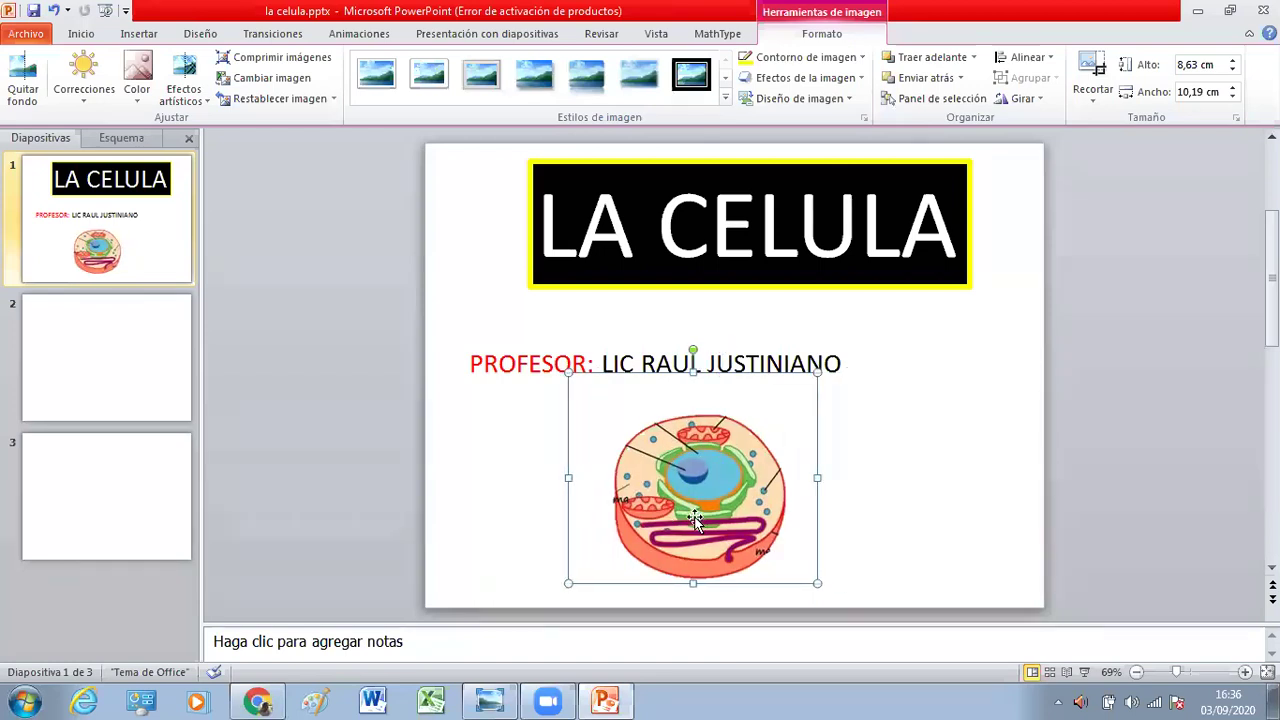
Step: Shift the cell drawing and nudge it with the arrow keys back toward its earlier position
mouse_move(756, 450)
left_mouse_down()
mouse_move(787, 460)
mouse_move(757, 424)
left_mouse_up()
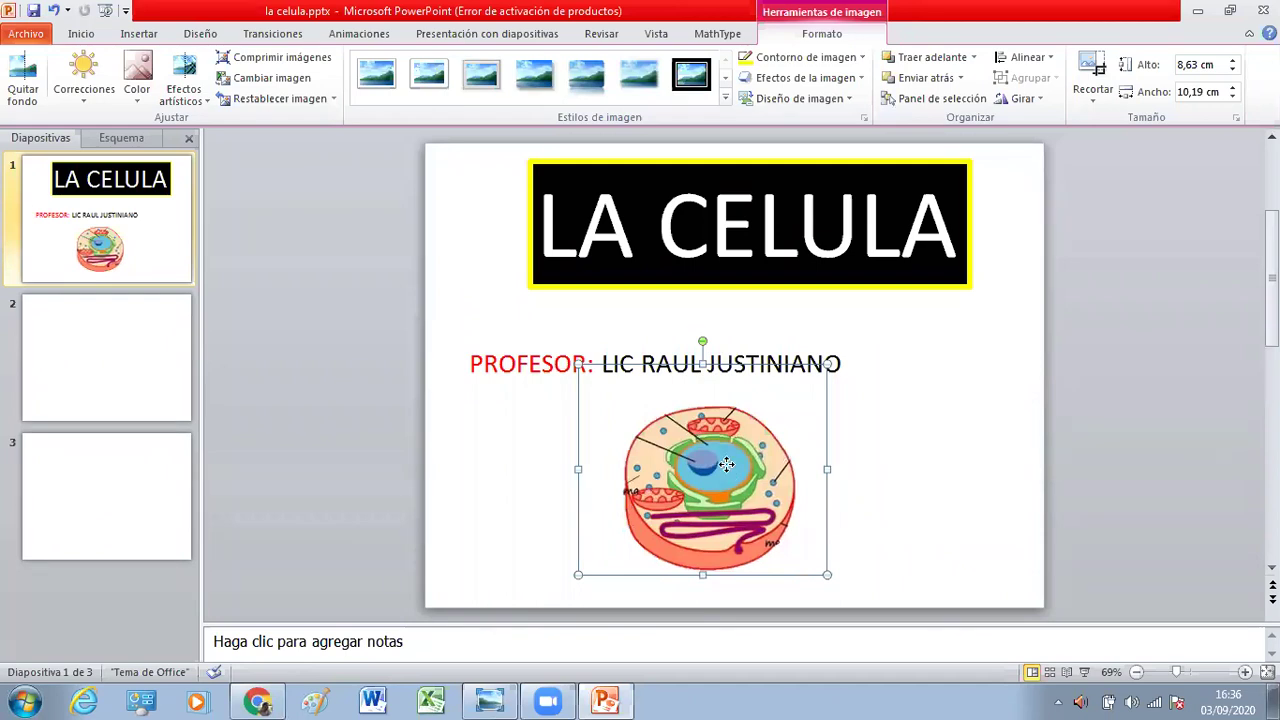
key("Right")
key("Down")
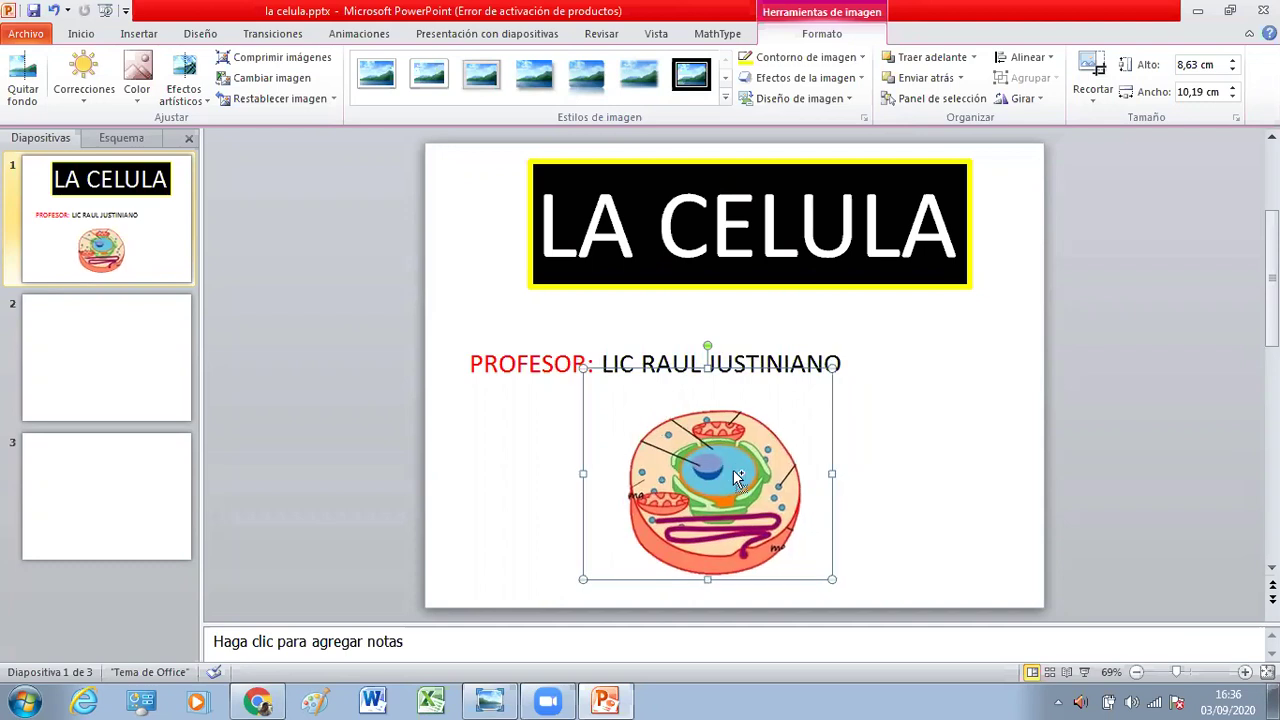
key("Right")
key("Right")
key("Right")
key("Down")
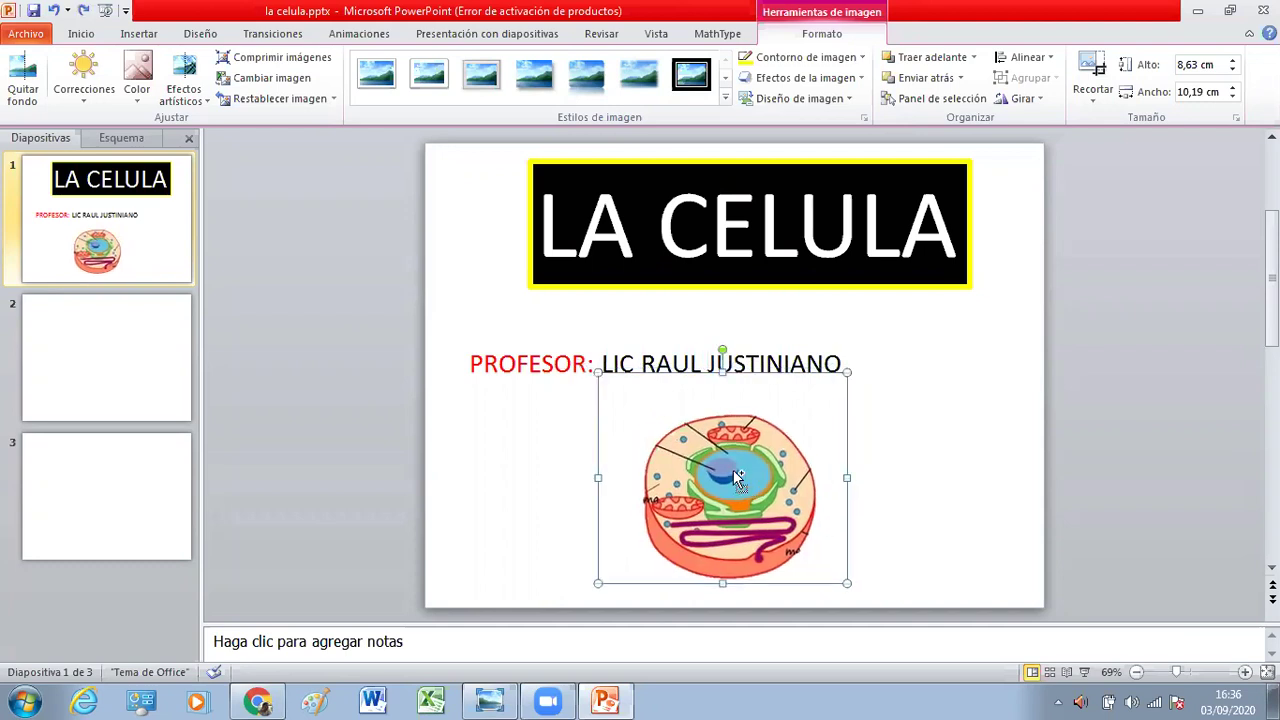
key("Right")
key("Right")
key("Right")
key("Up")
key("Up")
key("Up")
key("Left")
key("Left")
key("Left")
key("Down")
key("Down")
key("Down")
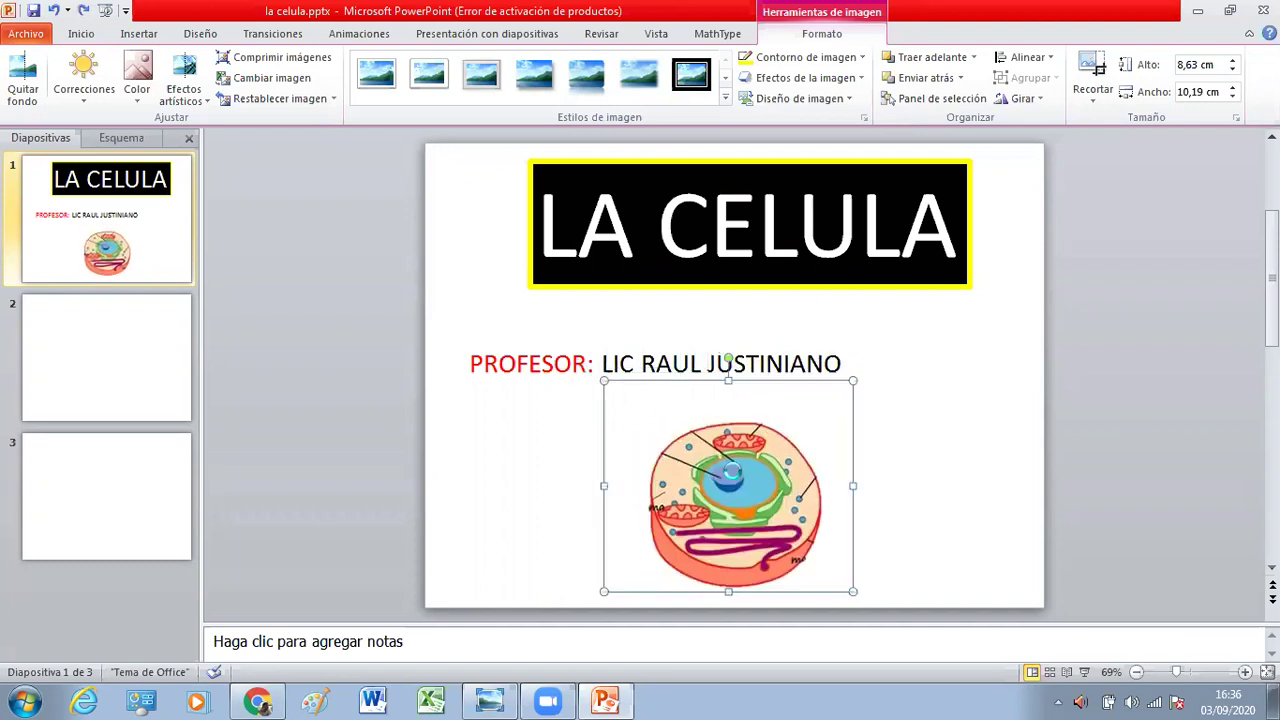
Step: Discard the background removal to restore the full original image with heading and labels, then deselect
key("alt+j")
key("p")
key("e")
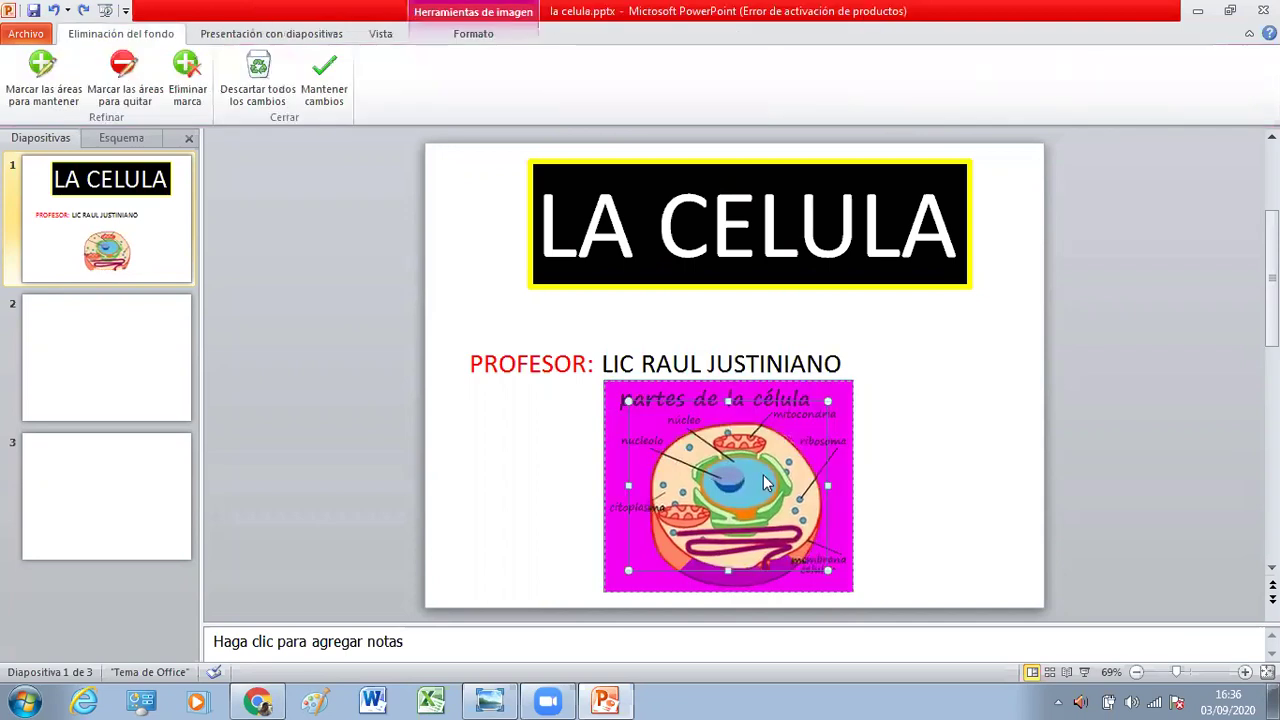
key("Escape")
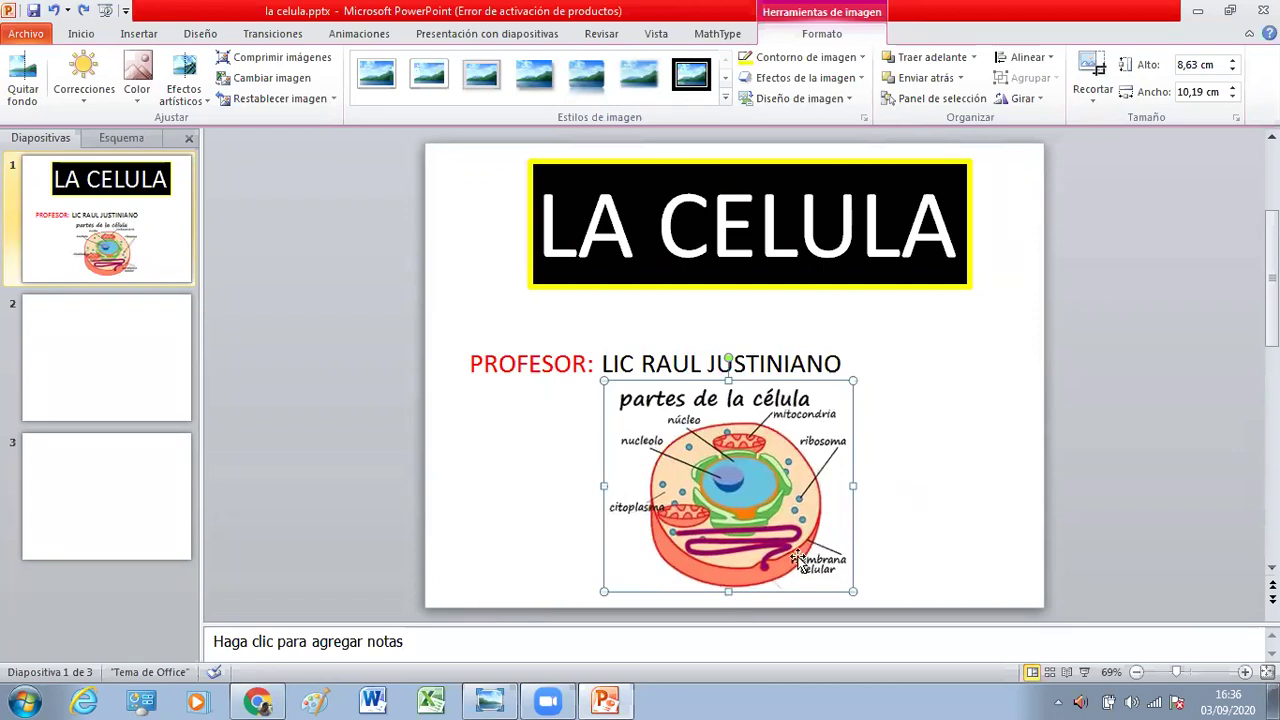
key("Escape")
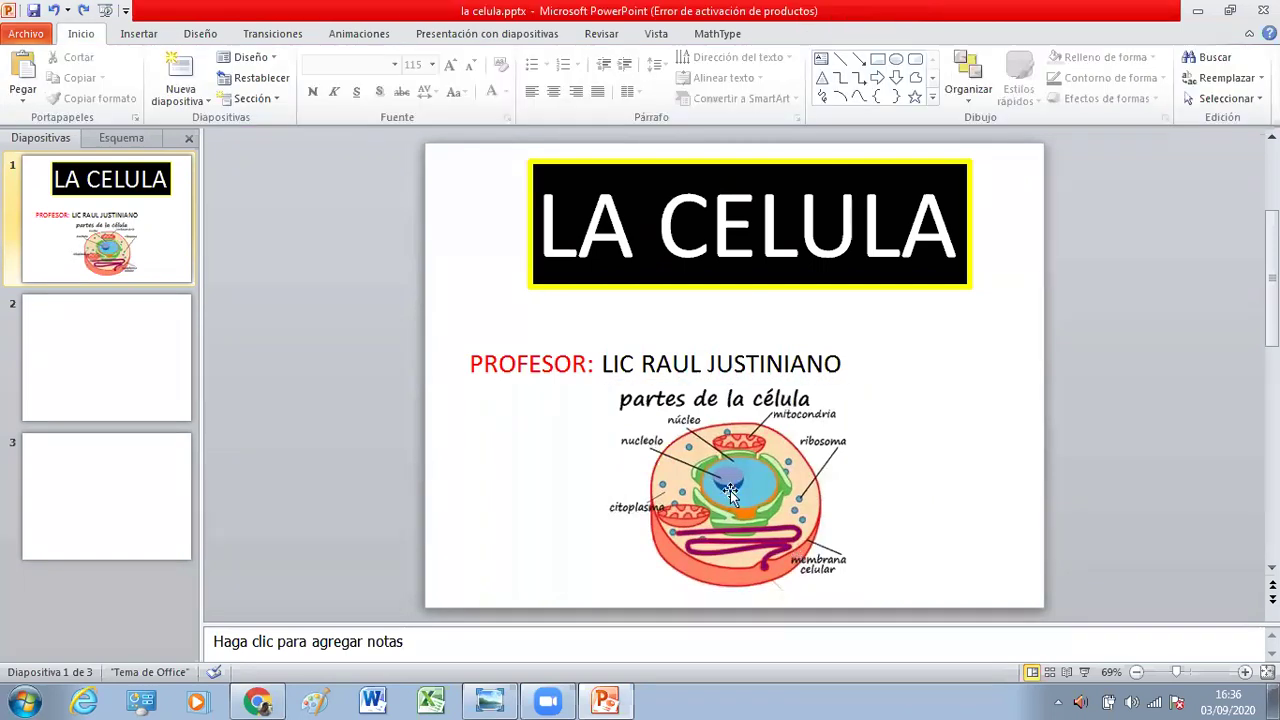